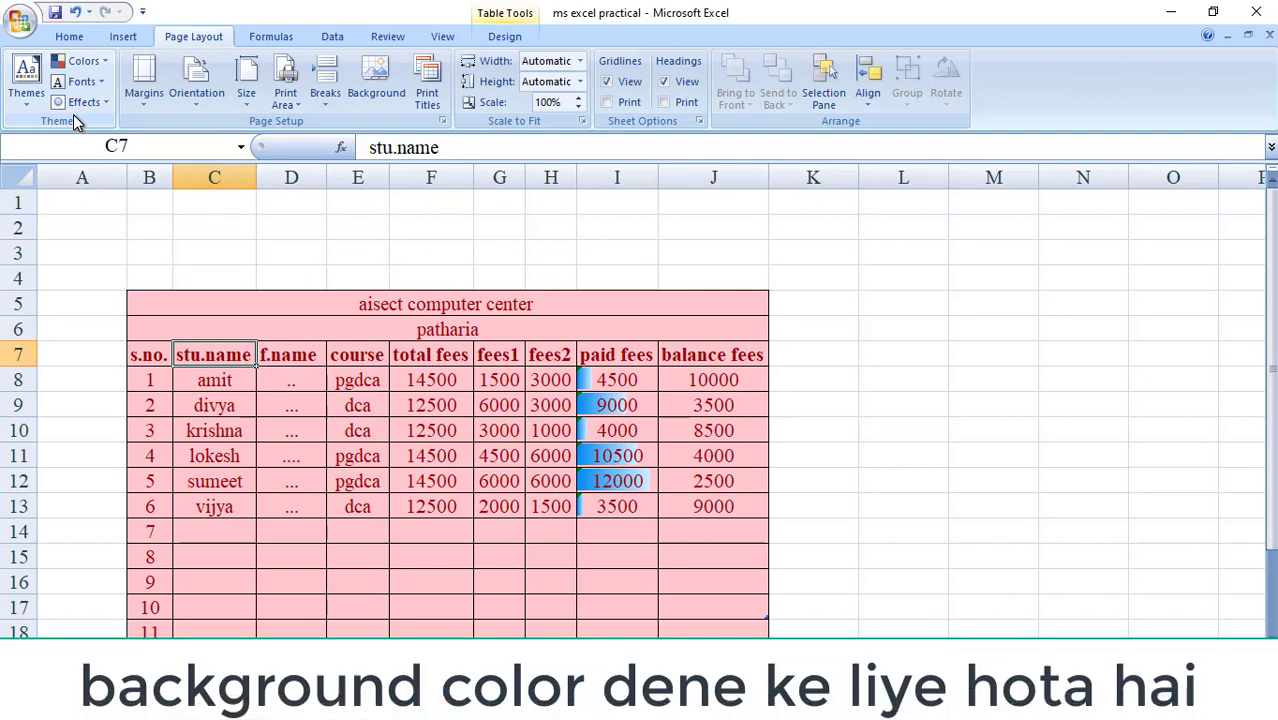
Apply the 60% Accent2 themed cell style to the whole fee table, from the title row to serial number 15
left_click(140, 329)
left_click_drag(134, 300, 352, 610)
left_click(69, 36)
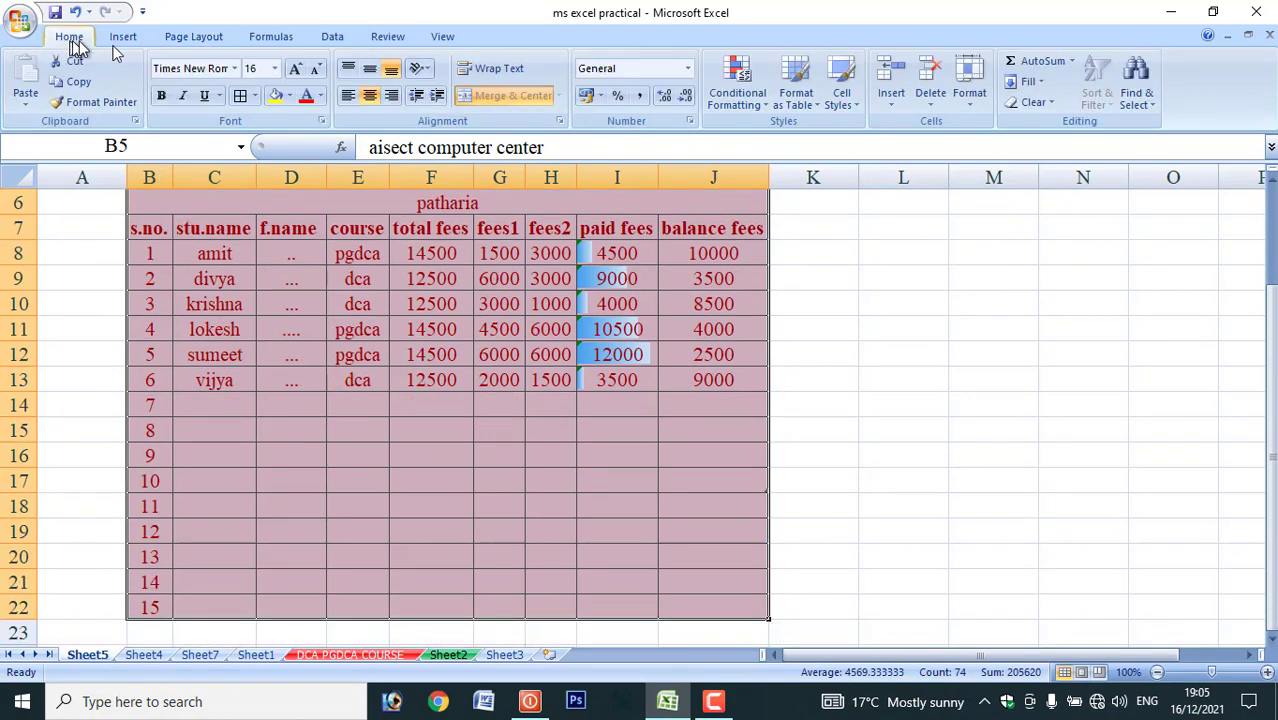
left_click(849, 100)
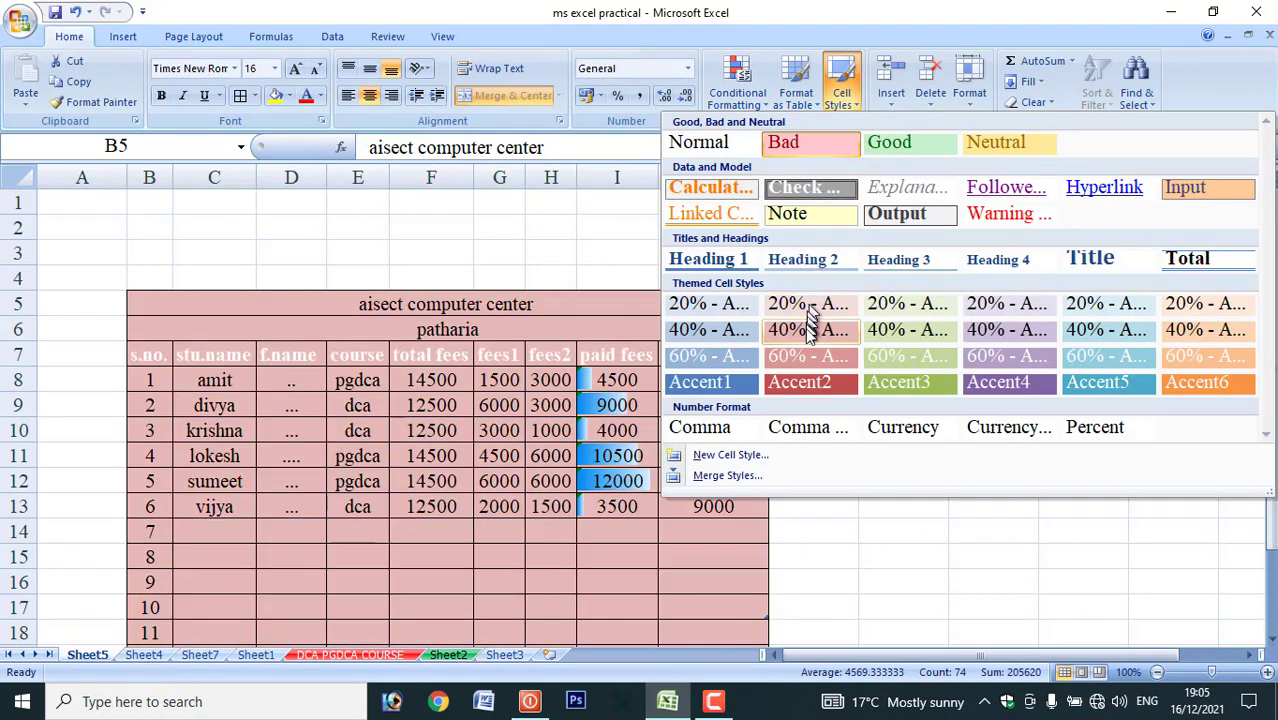
left_click(820, 358)
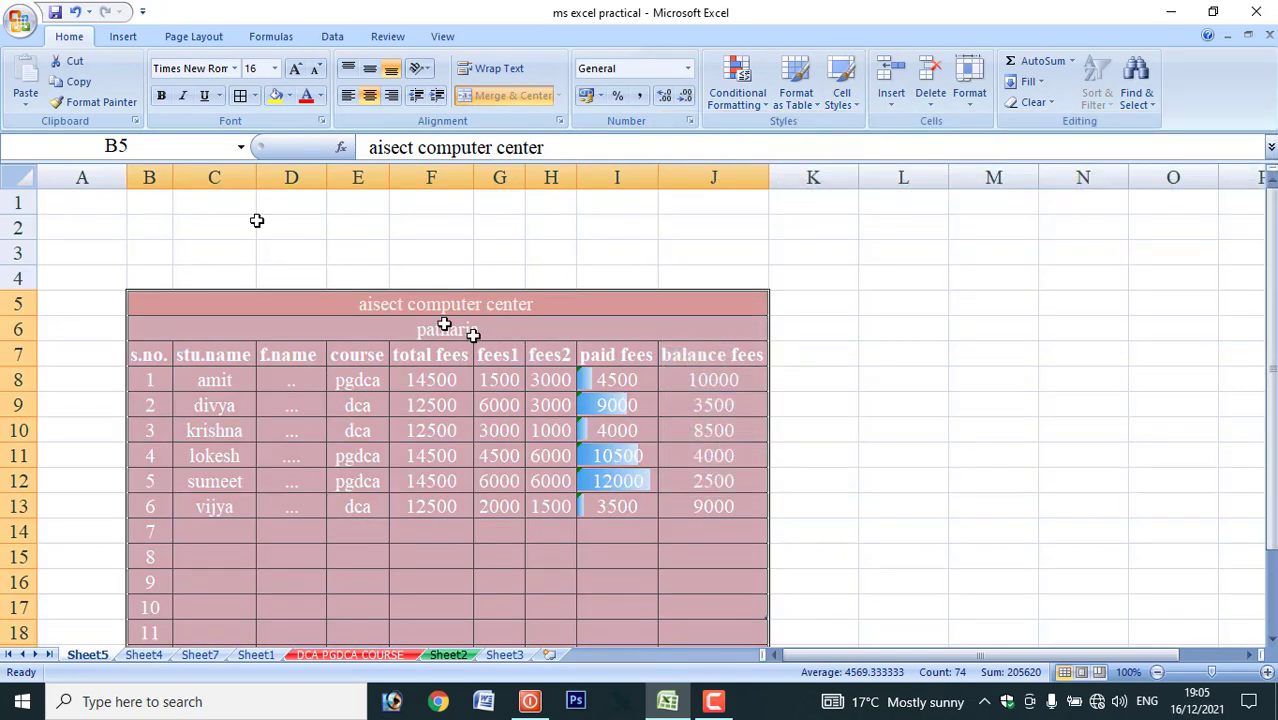
Apply the Opulent theme to the workbook and change its theme colours to Paper
left_click(190, 37)
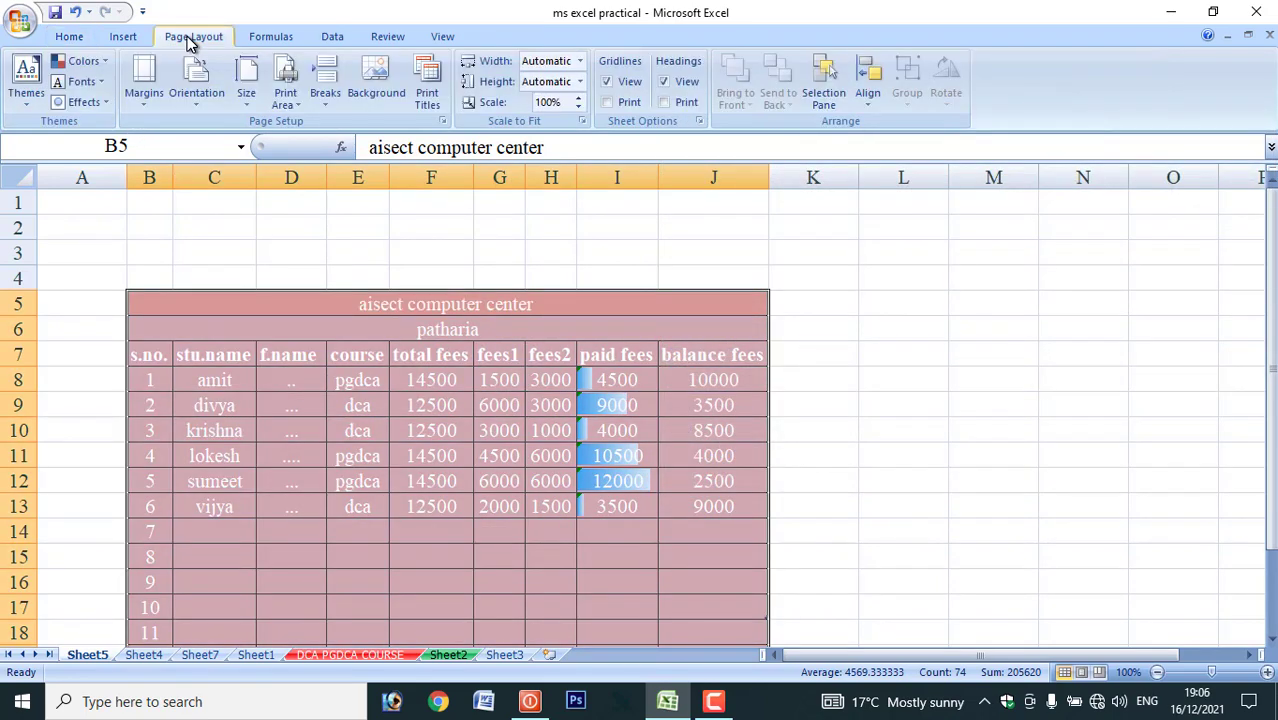
left_click(27, 90)
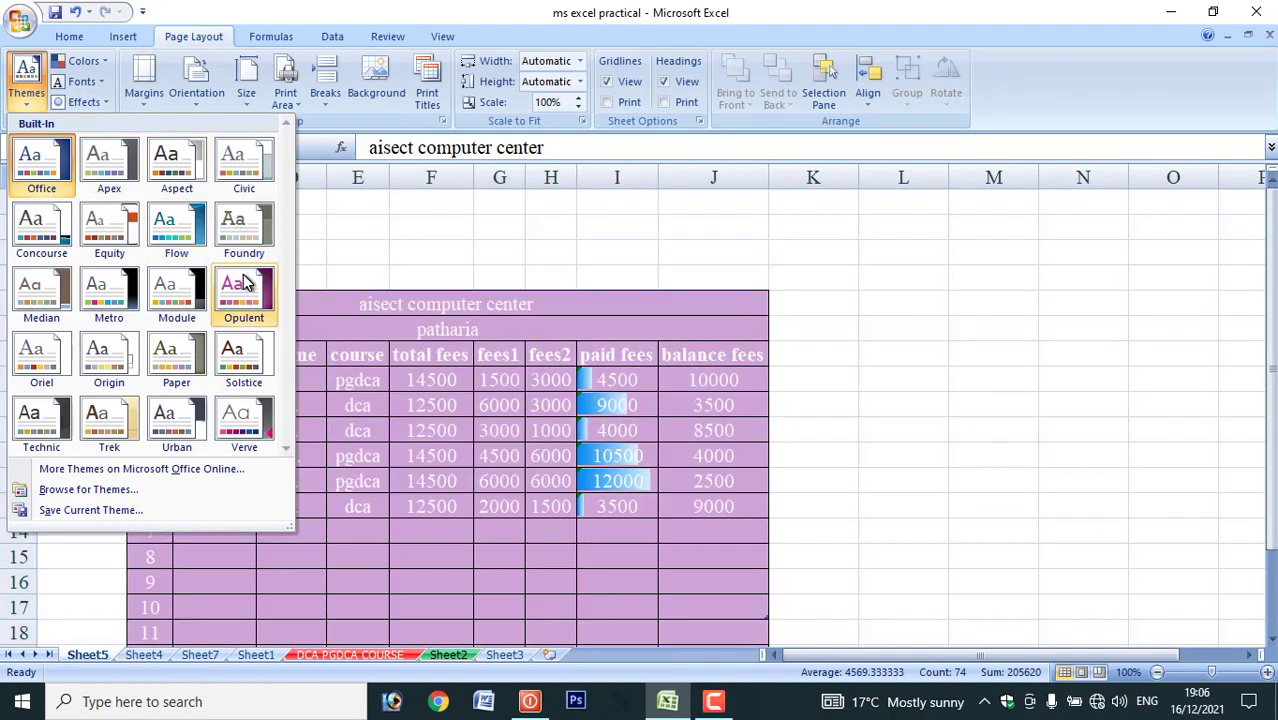
left_click(243, 287)
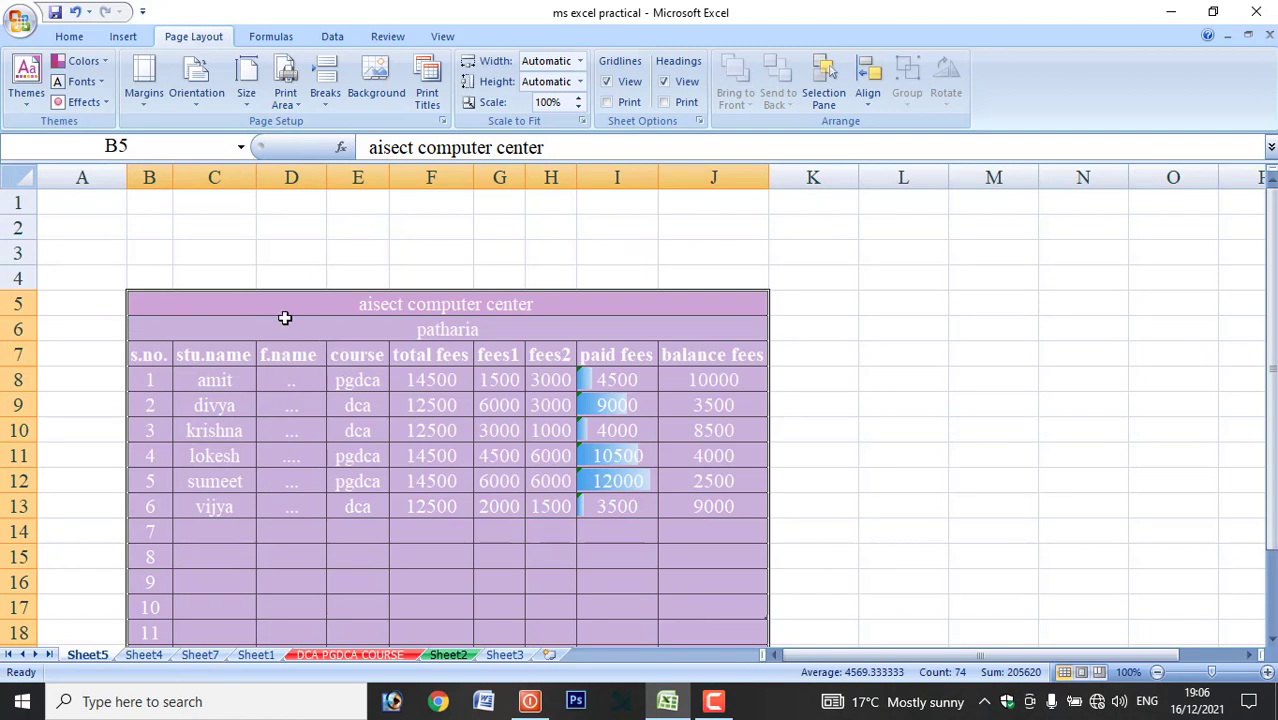
left_click(103, 68)
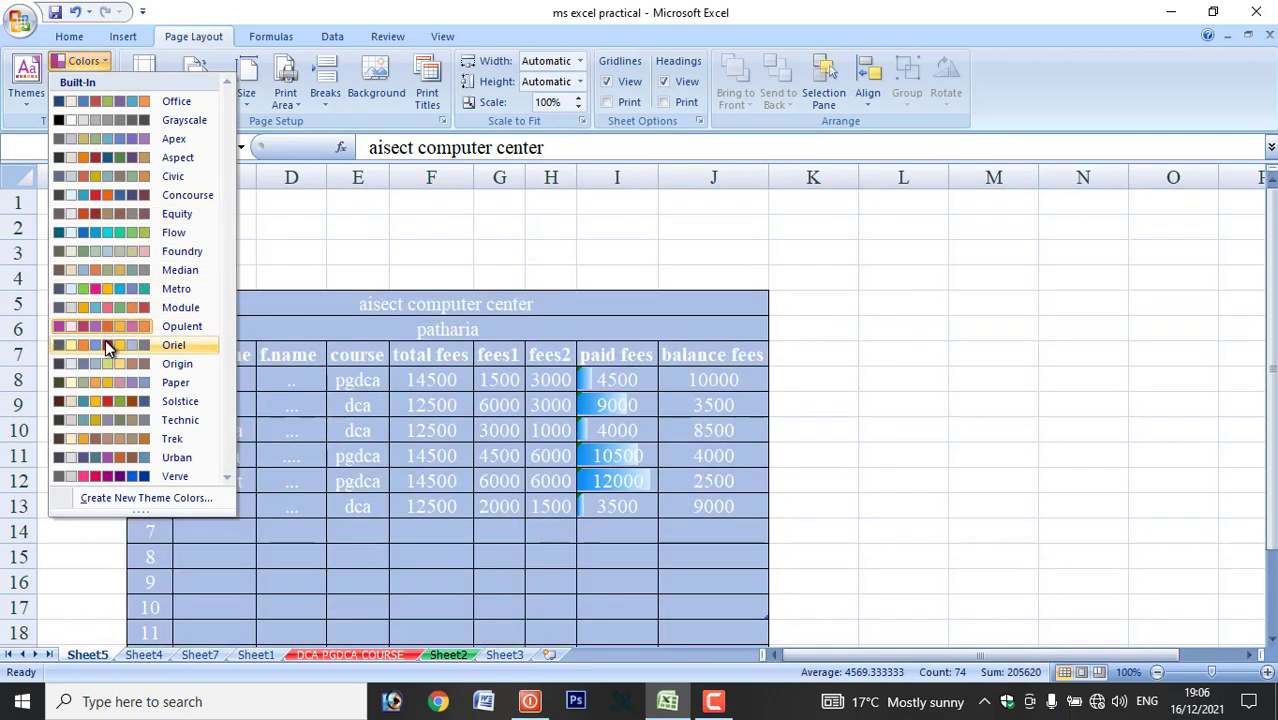
left_click(115, 382)
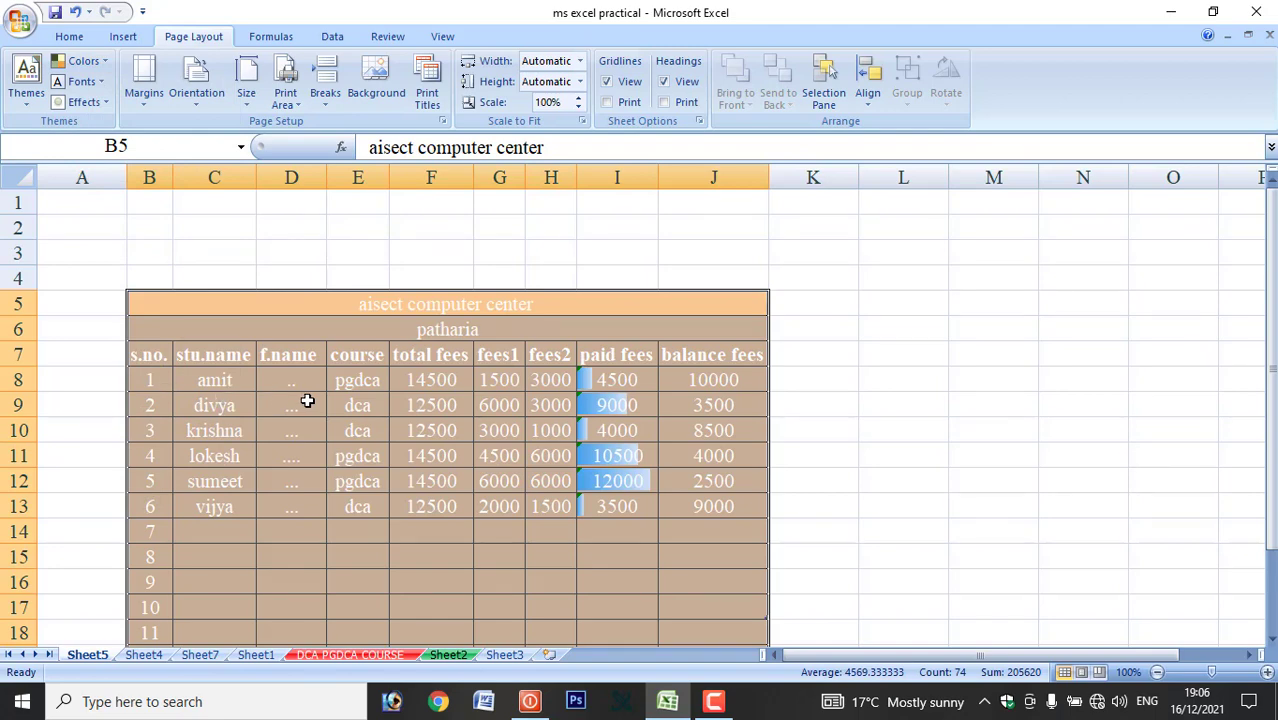
Display the fee table sheet in Page Layout view, leaving the page header empty
left_click_drag(307, 401, 234, 650)
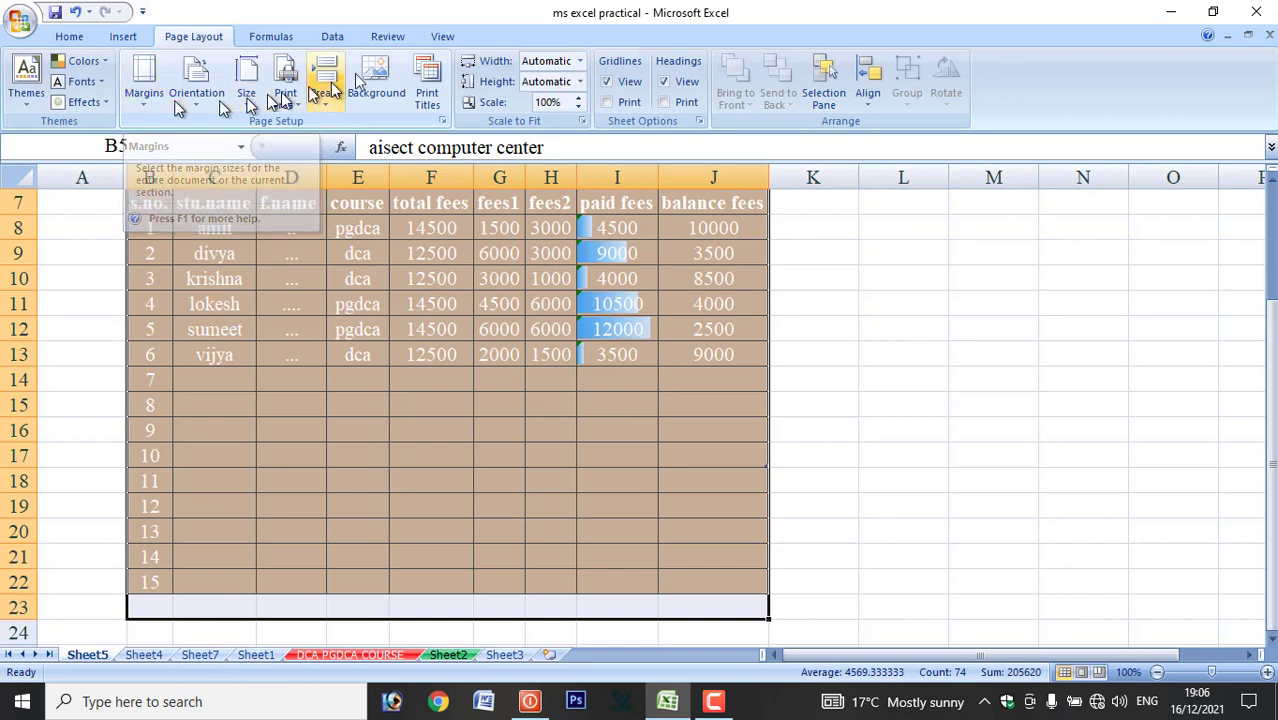
left_click(442, 36)
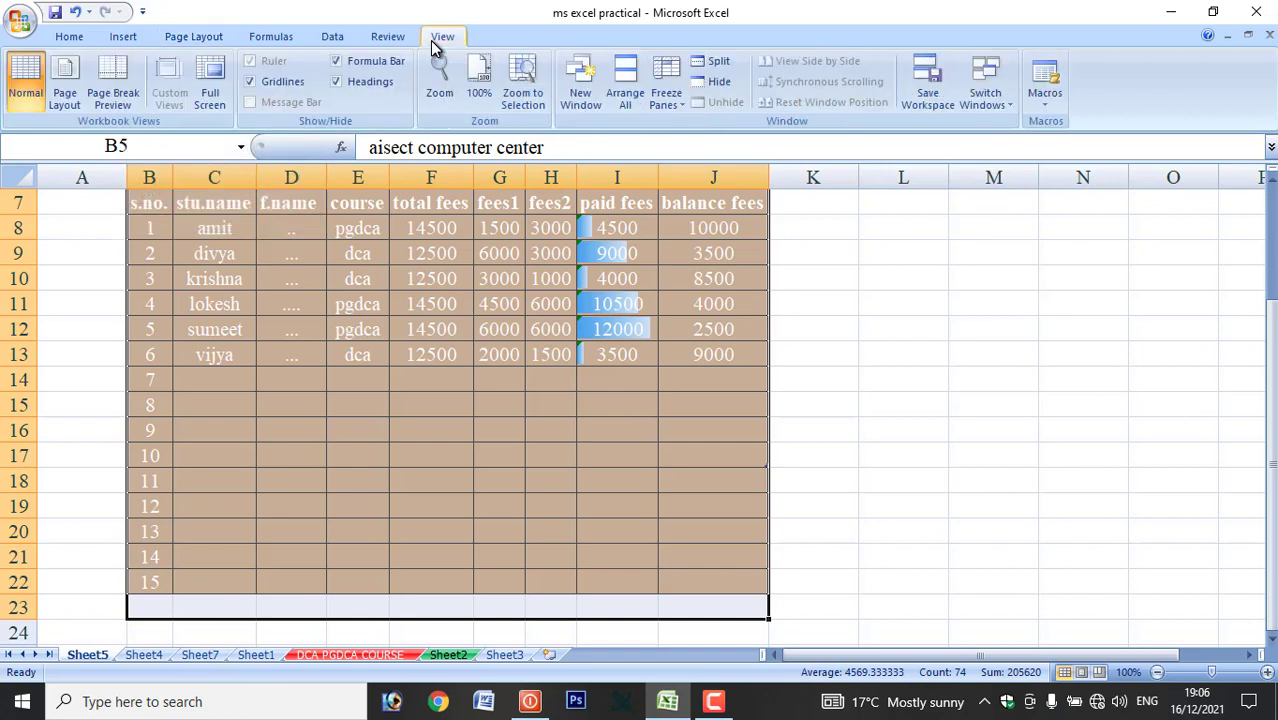
left_click(72, 112)
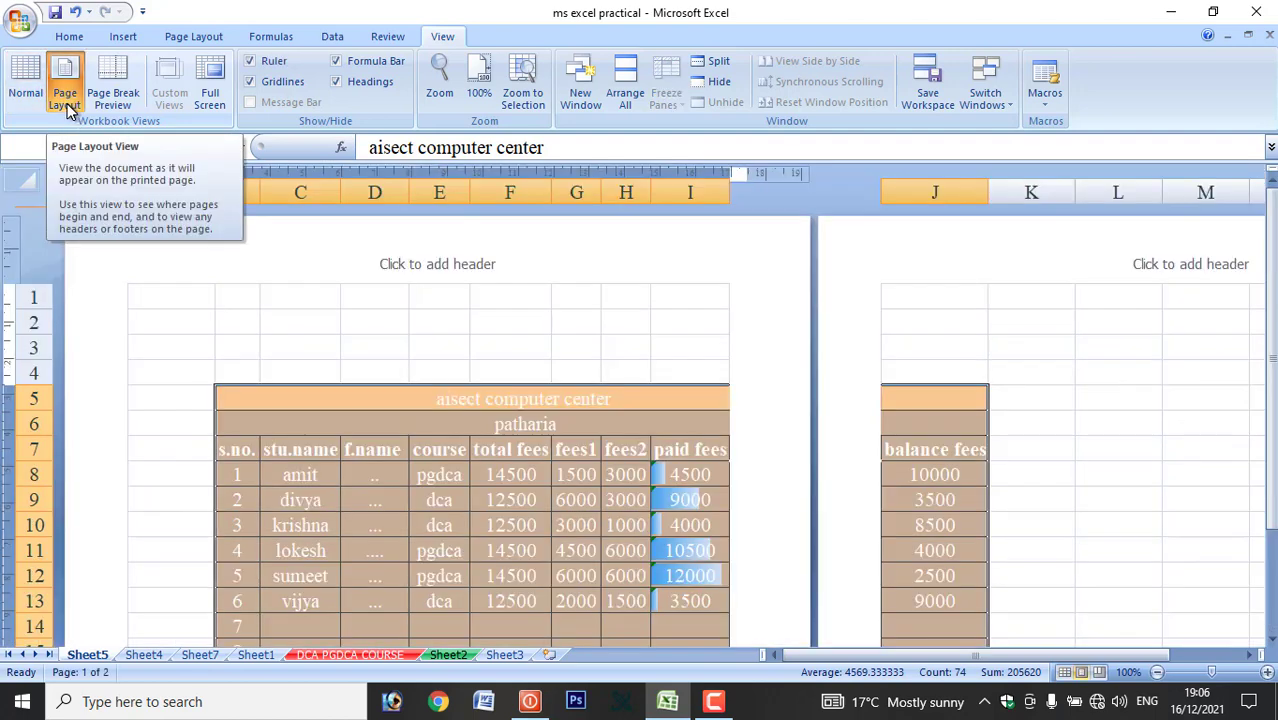
left_click(391, 258)
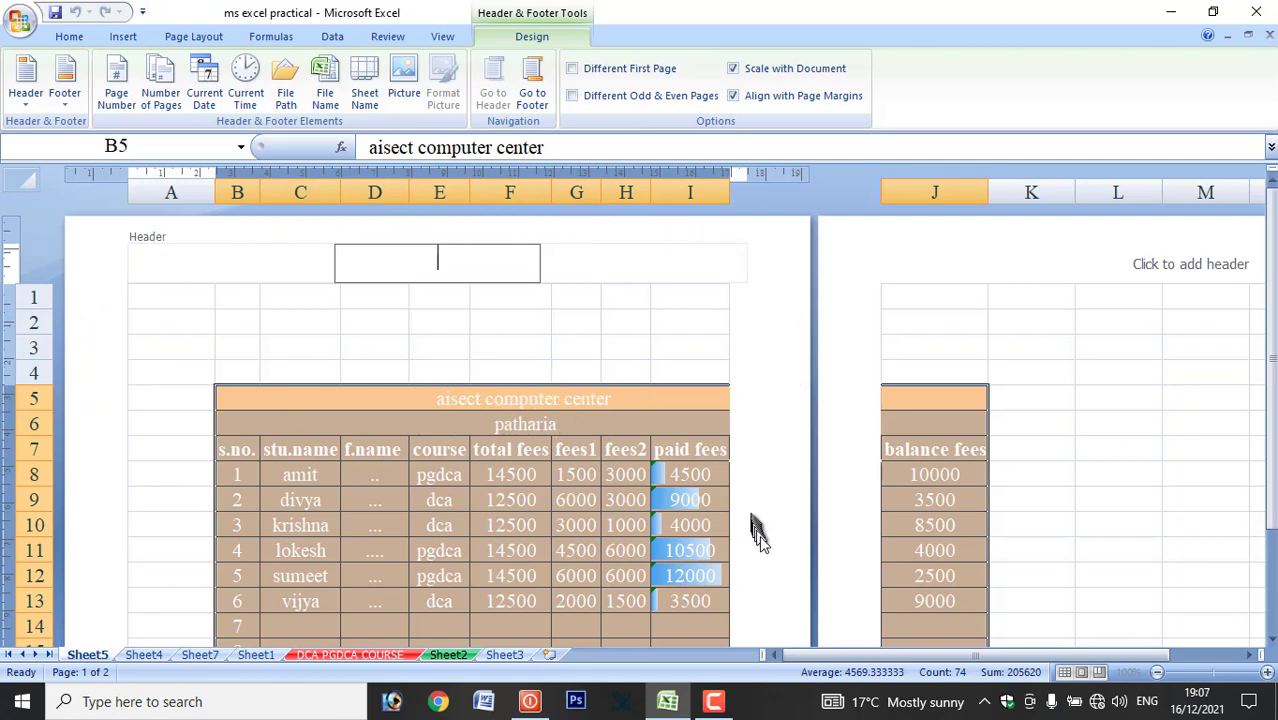
left_click(197, 38)
left_click(274, 391)
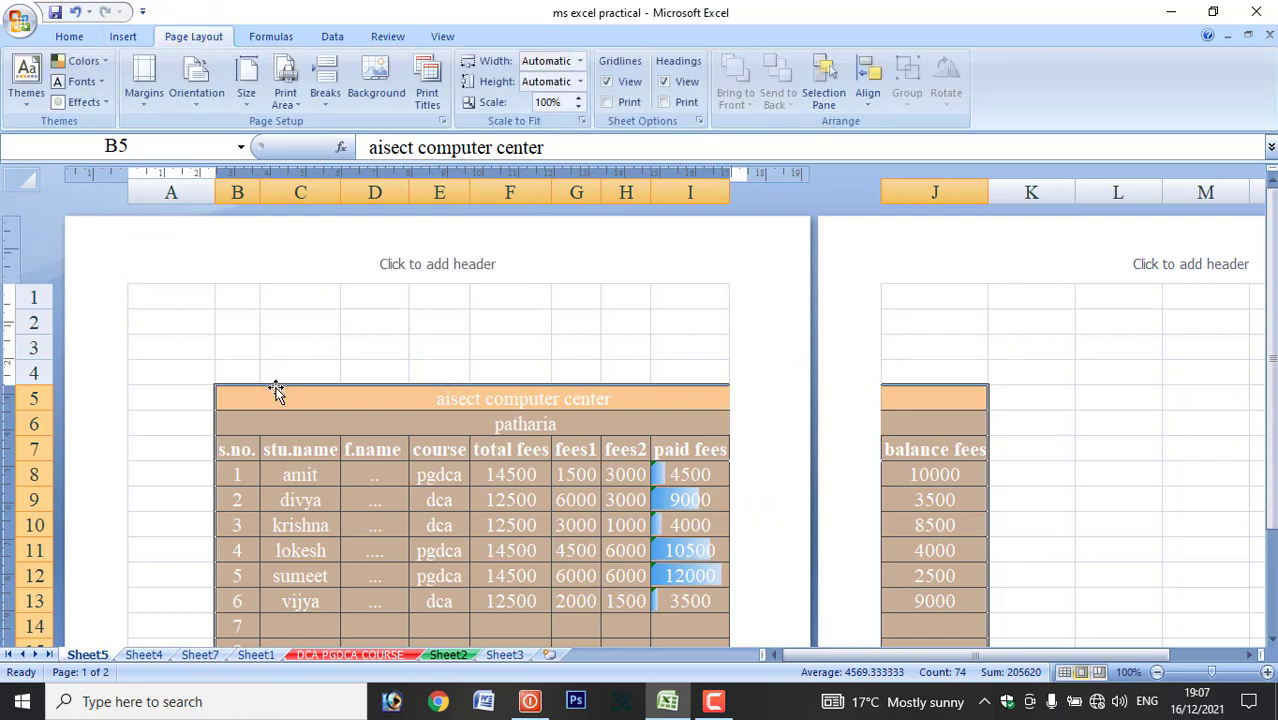
Try the Narrow and Wide page margin presets on the fee table sheet
left_click(144, 85)
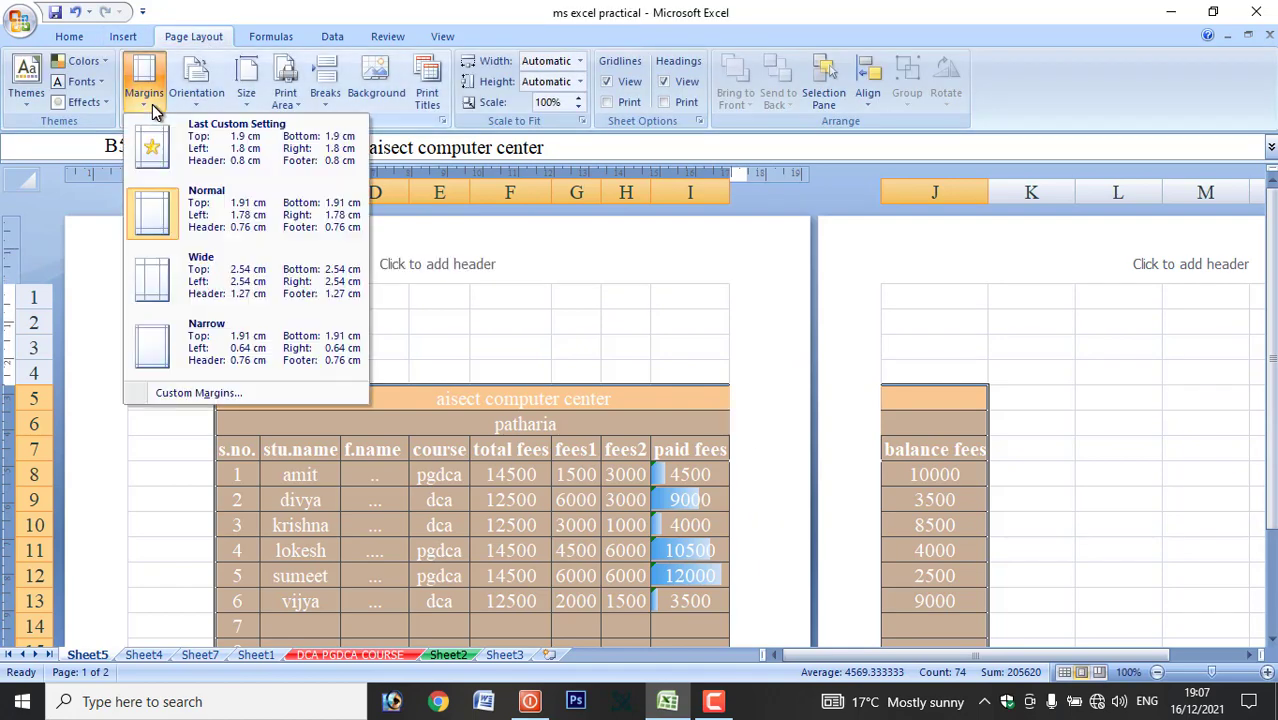
left_click(205, 335)
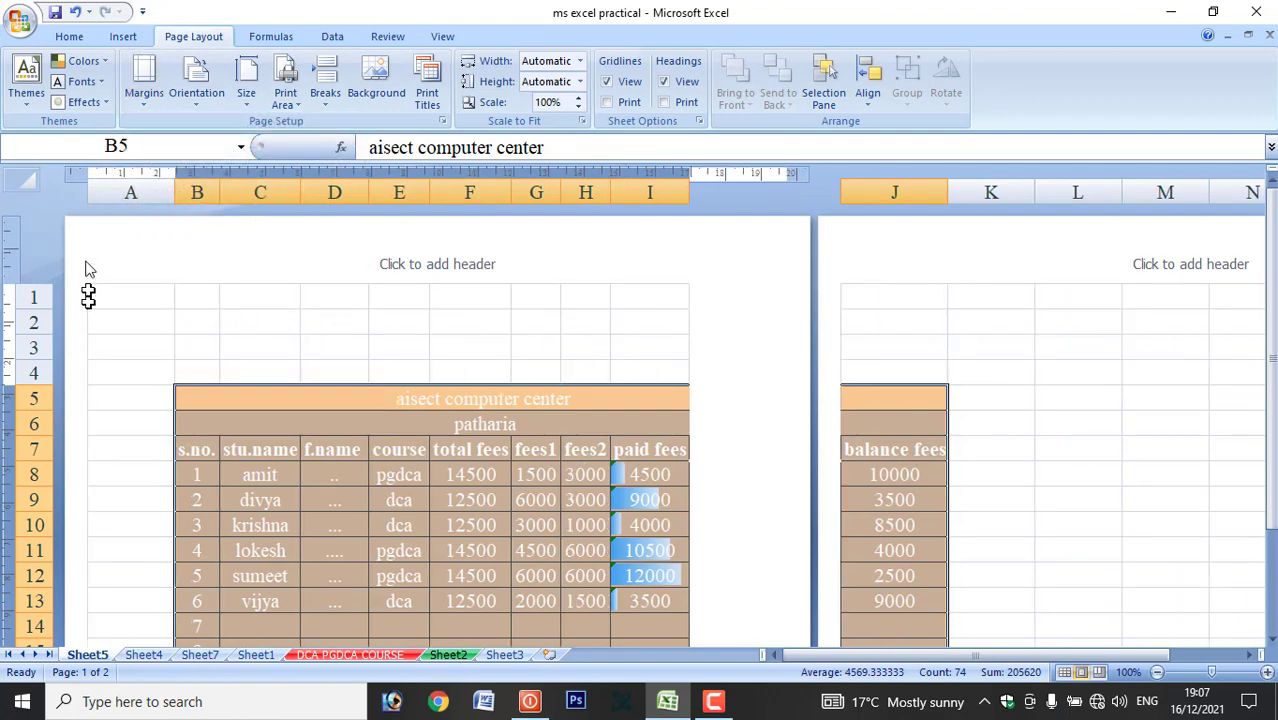
left_click(144, 88)
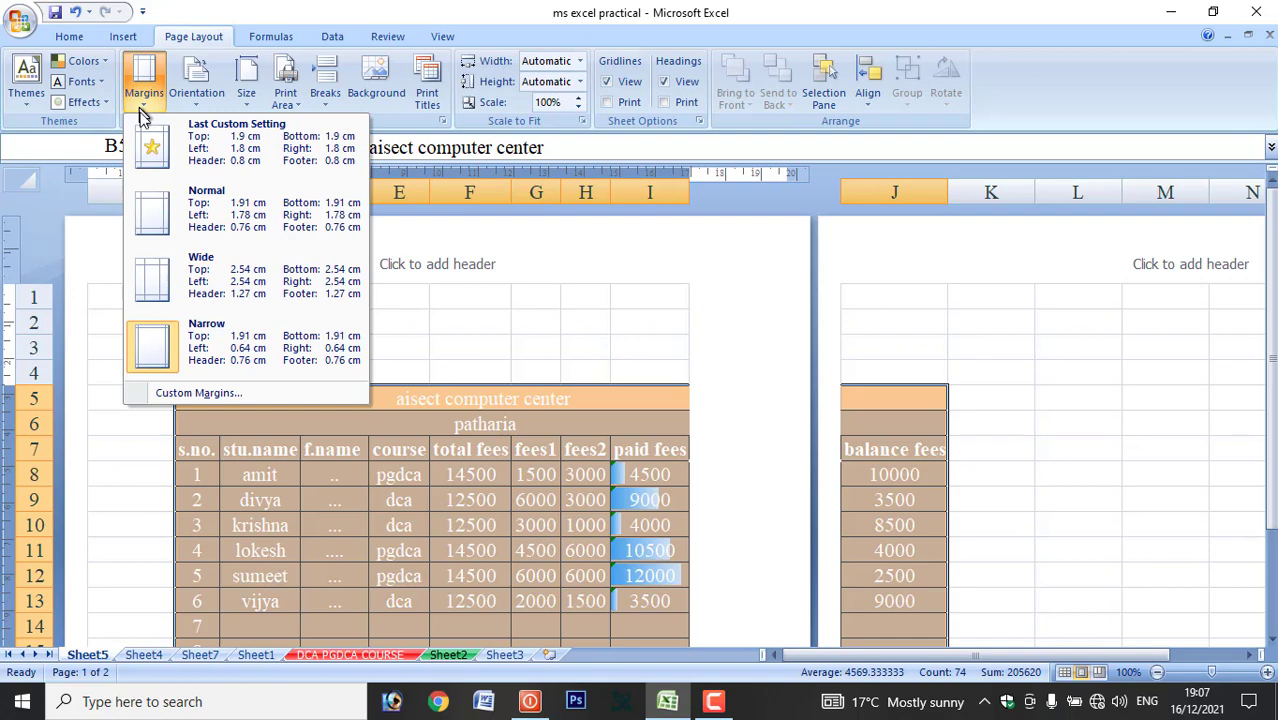
left_click(205, 280)
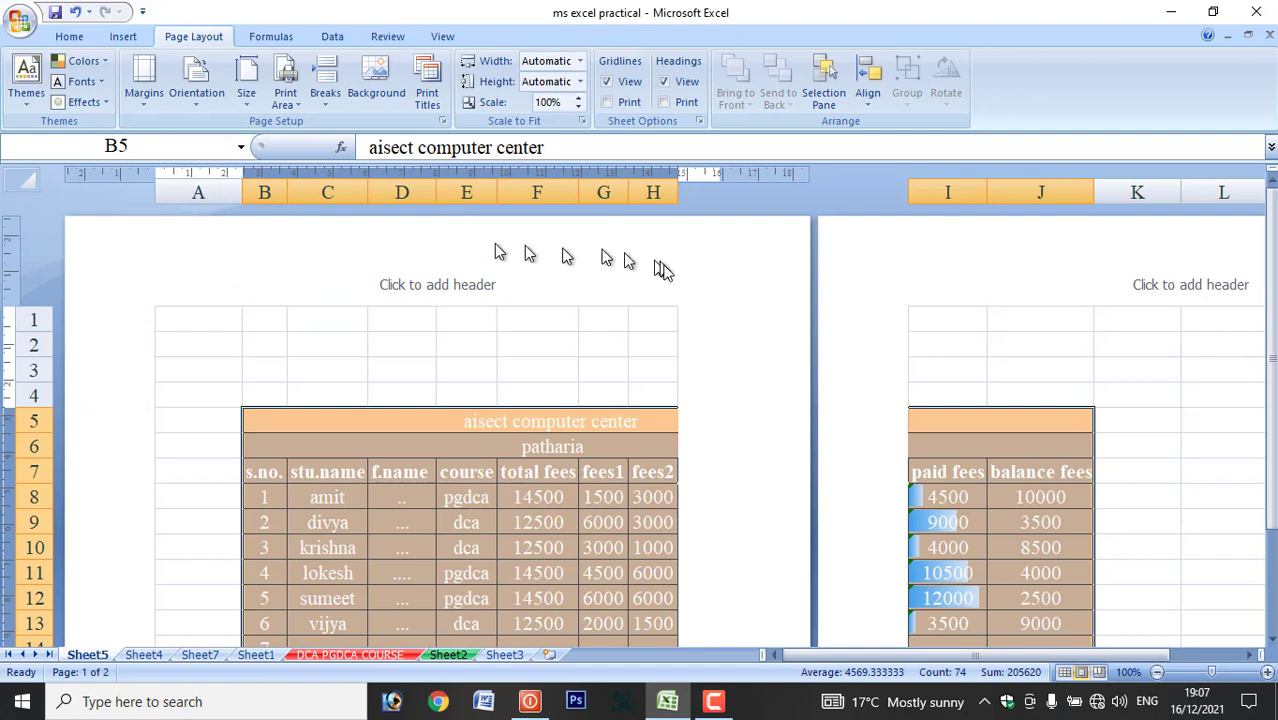
Apply custom margins of 2.5 cm on all sides with 1.3 cm header and footer, and reset the page to Normal margins
left_click(144, 82)
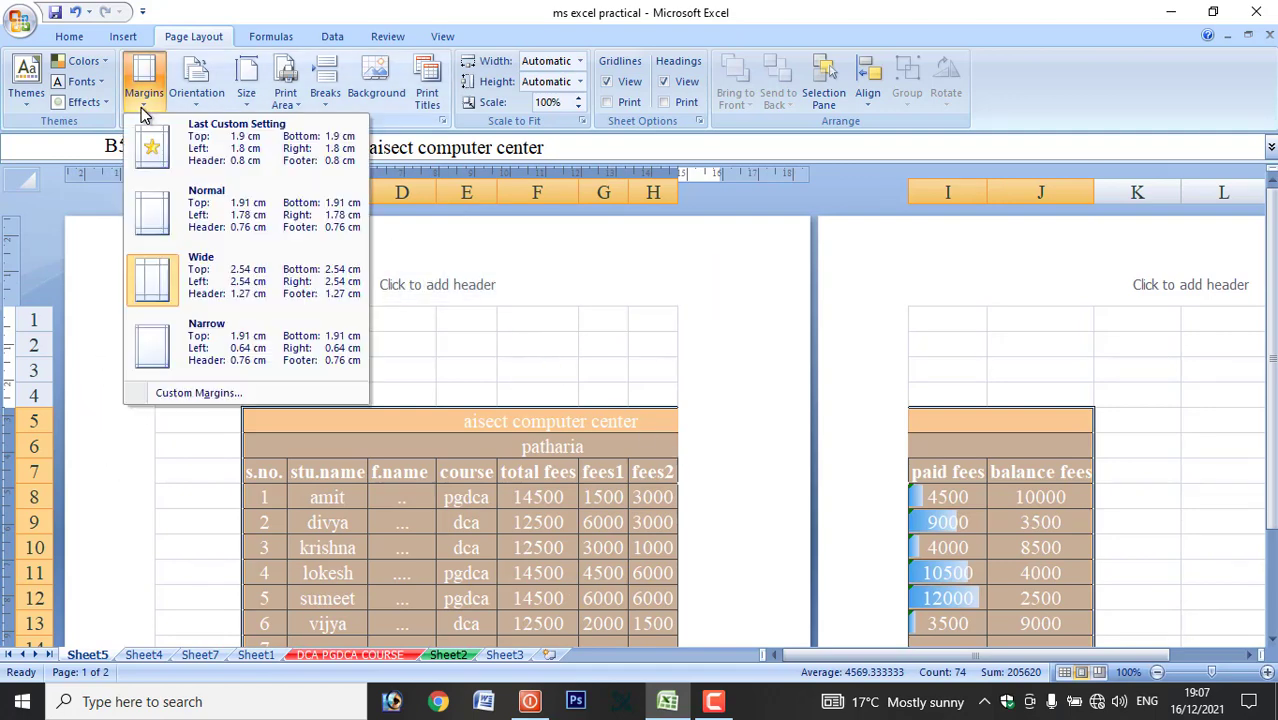
left_click(190, 394)
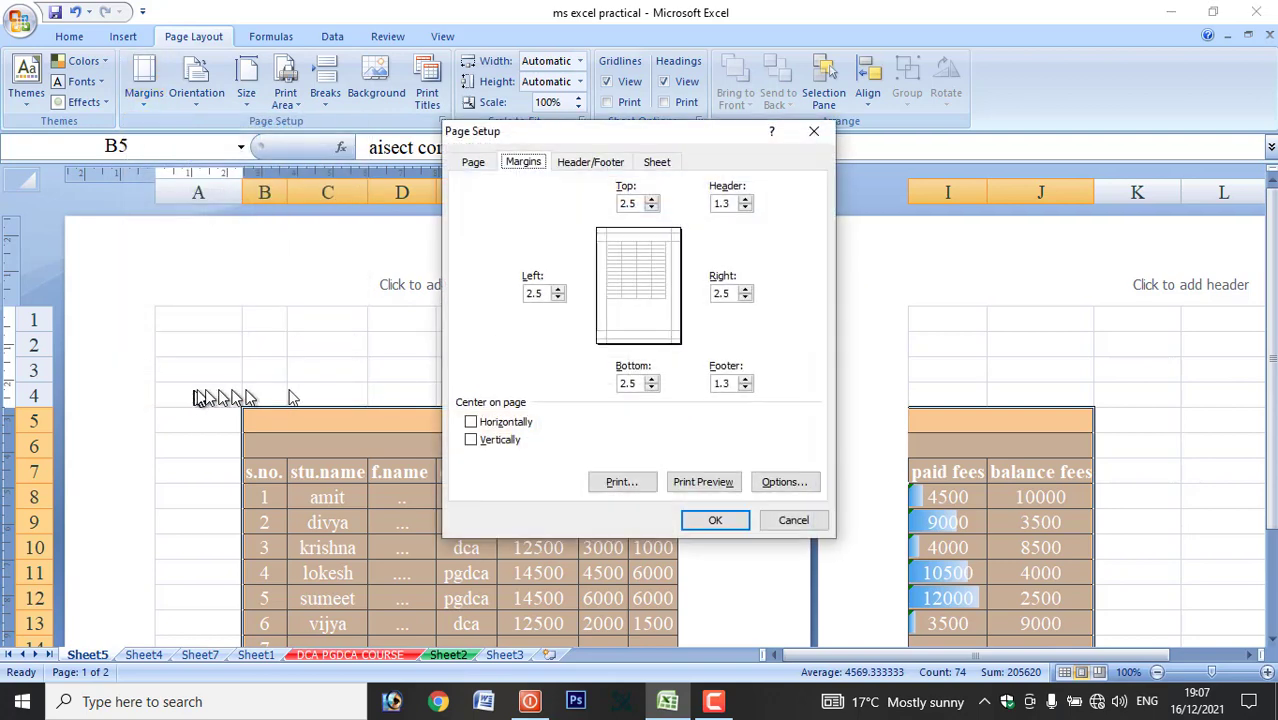
left_click(641, 203)
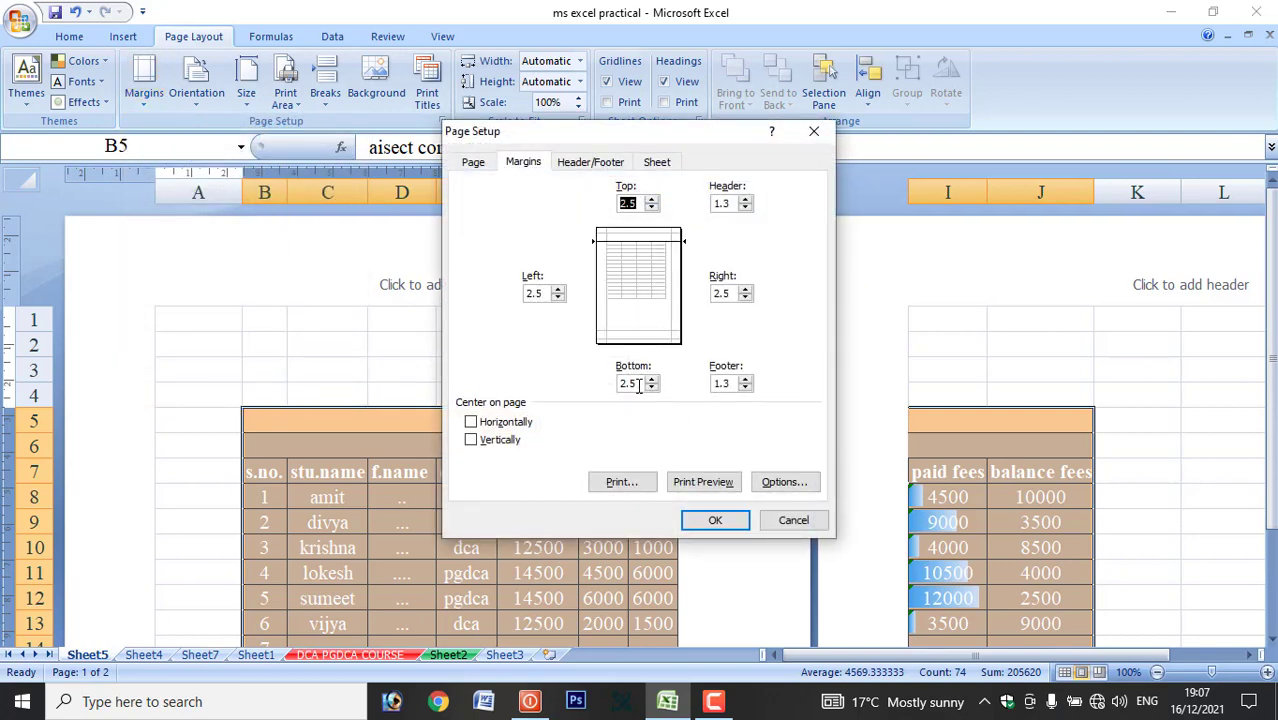
left_click(716, 521)
left_click(144, 88)
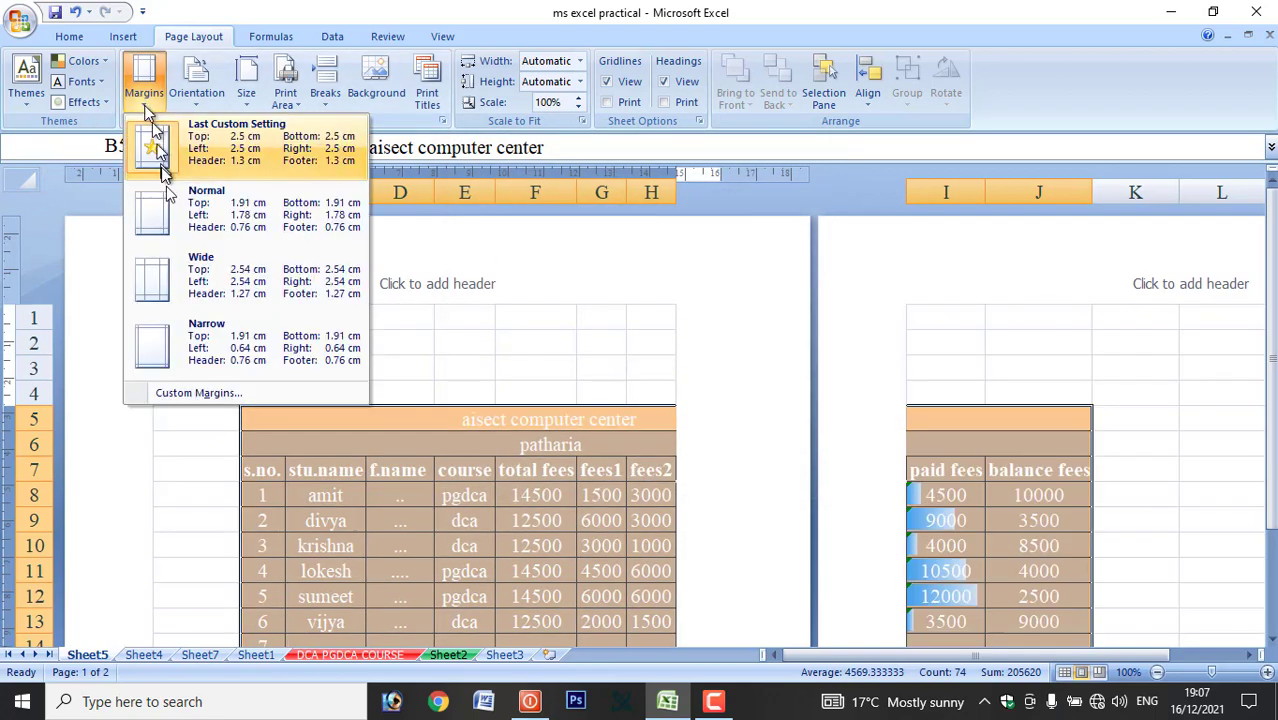
left_click(203, 207)
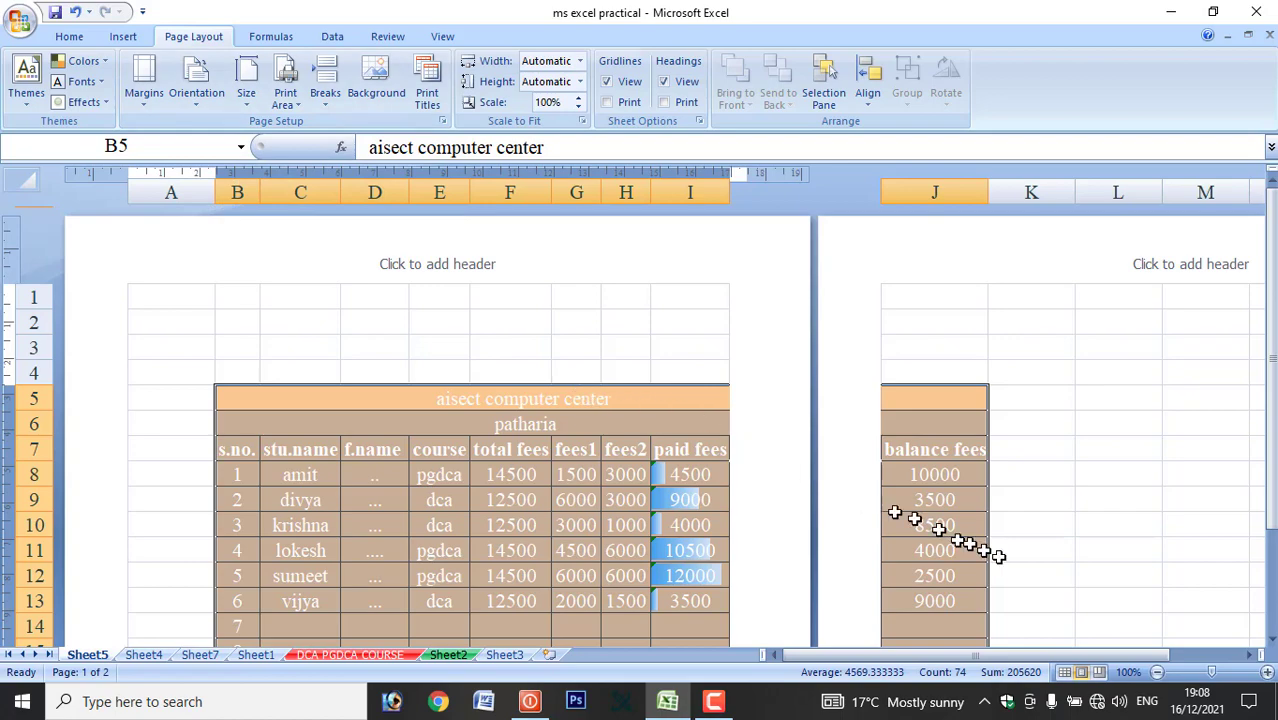
Change the page orientation to Landscape so the full width of the fee table fits on one page
left_click(1208, 672)
left_click_drag(1210, 672, 1186, 676)
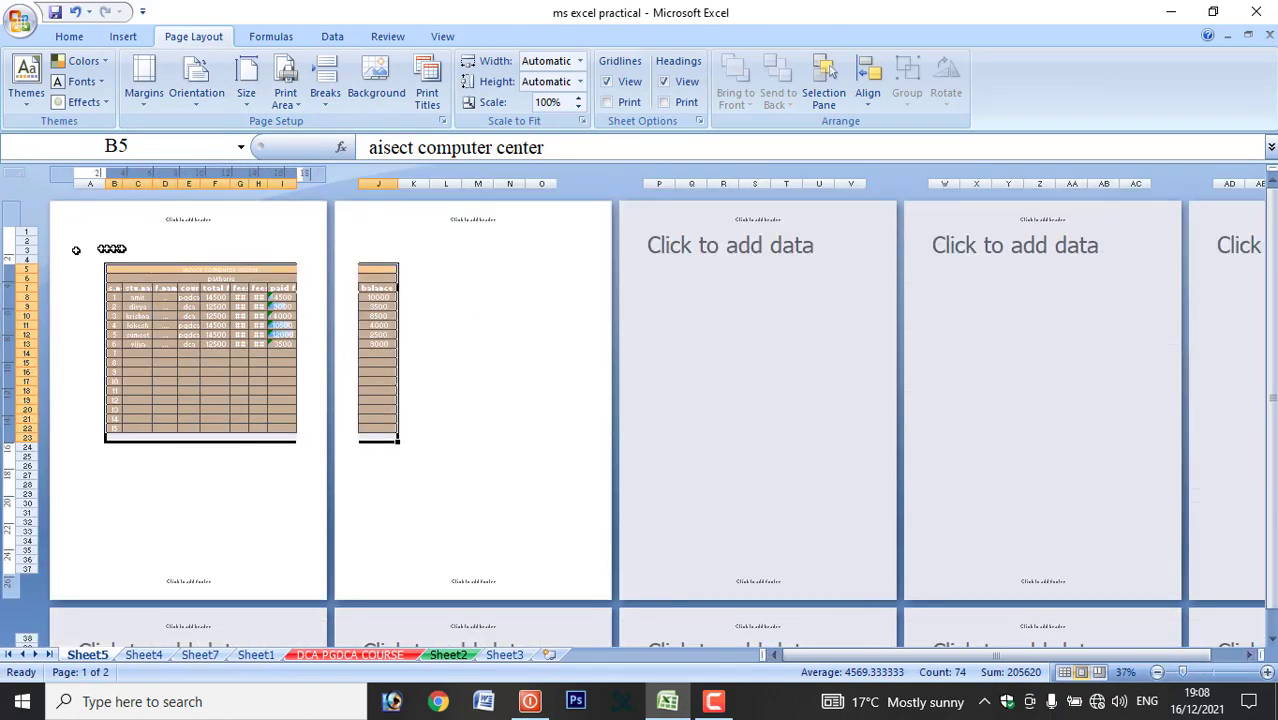
left_click(118, 250)
left_click_drag(166, 344, 173, 437)
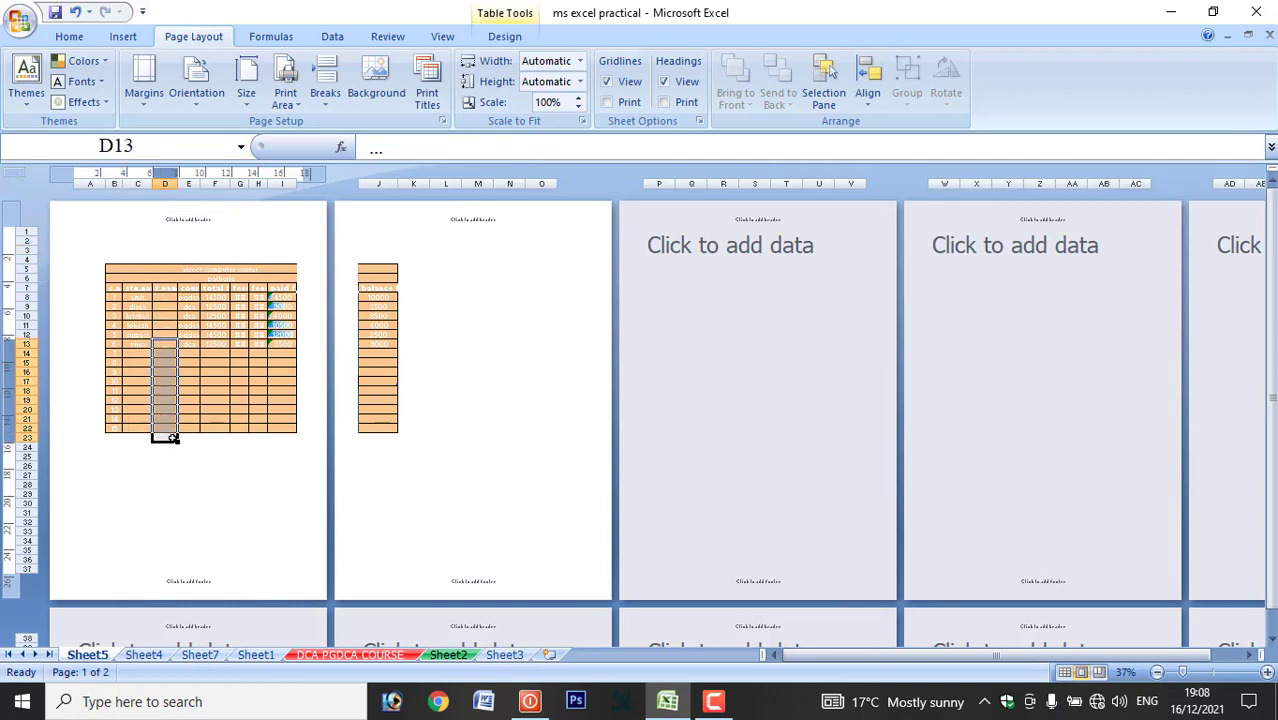
left_click(184, 258)
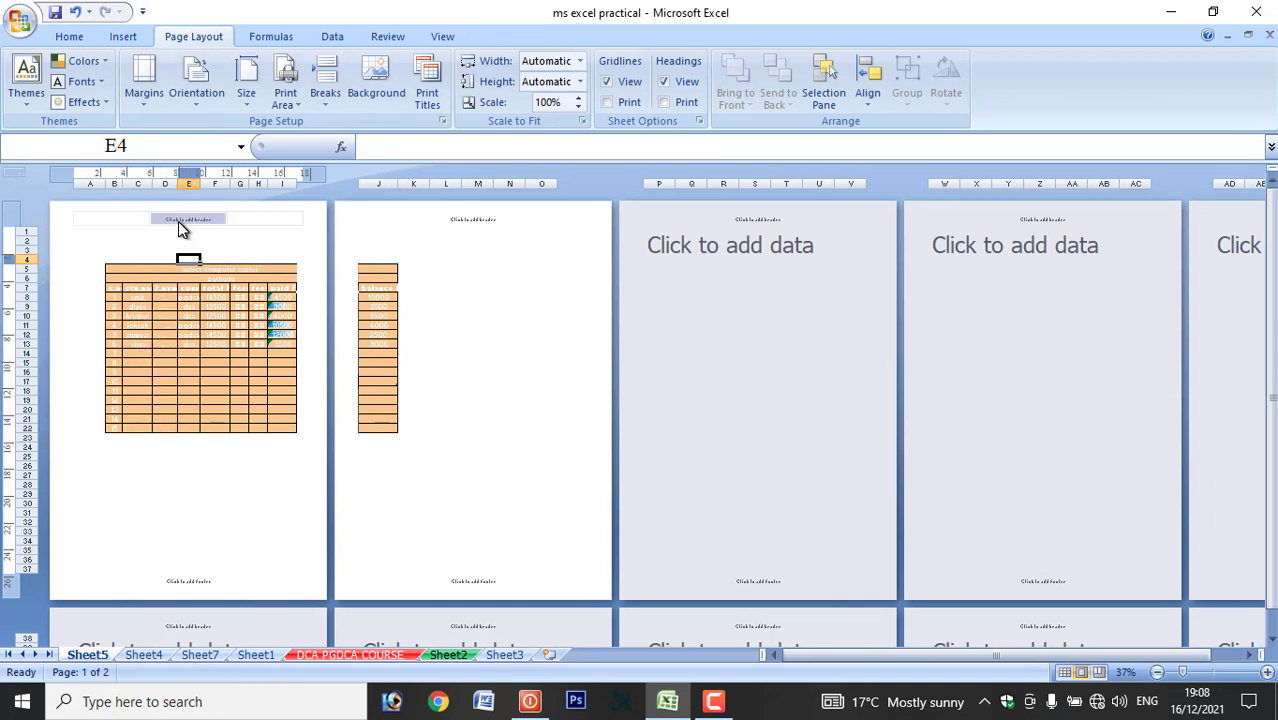
left_click(199, 102)
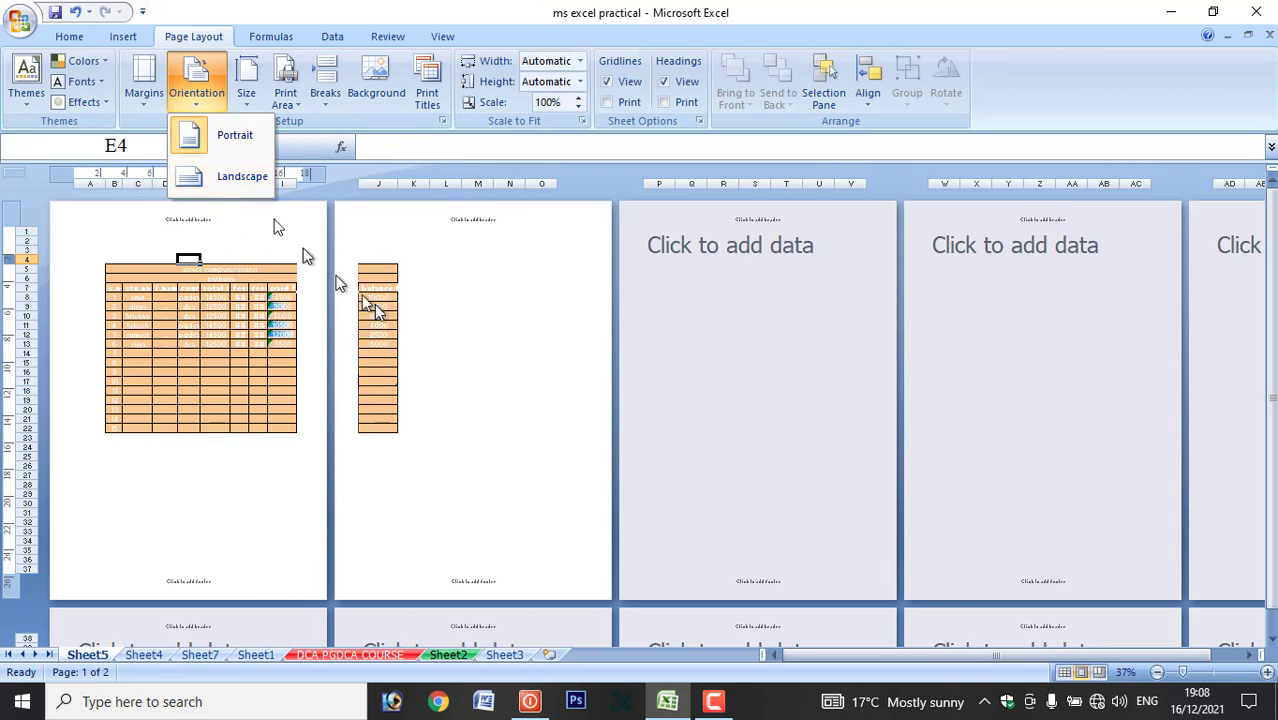
left_click(241, 181)
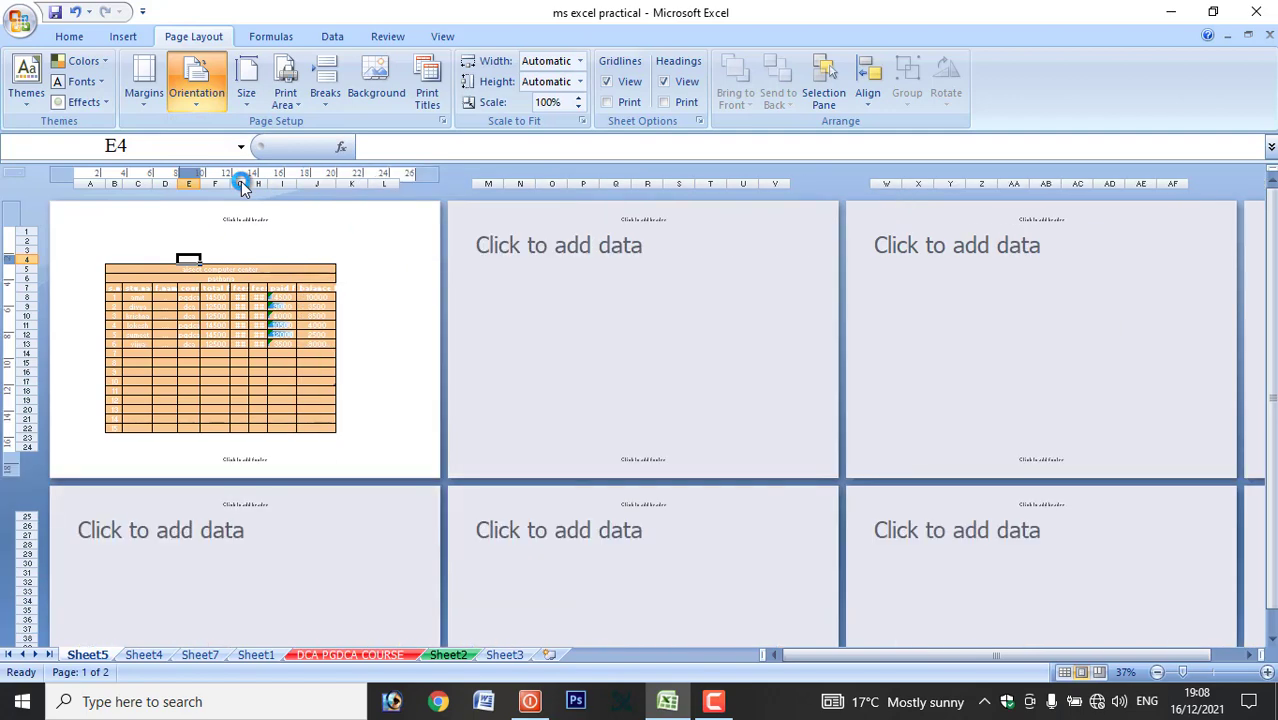
left_click(227, 337)
scroll(222, 325, "up", 5, "ctrl")
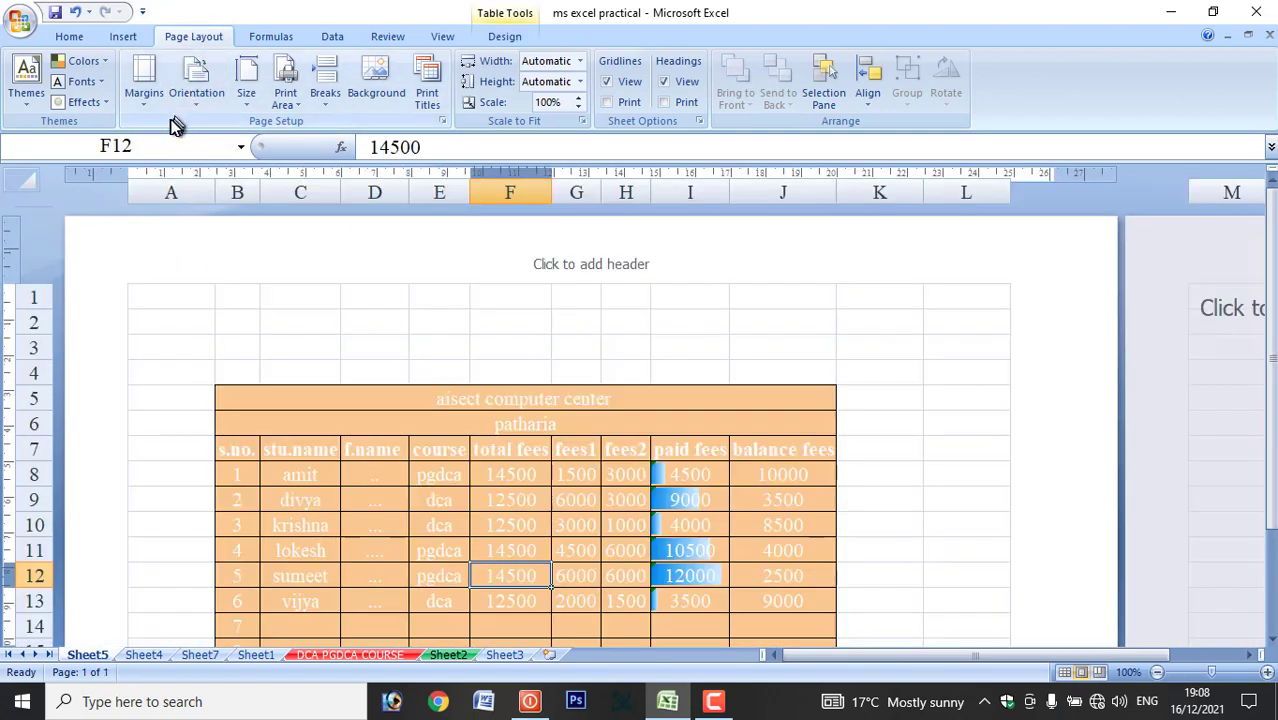
Try the Legal 8.5 x 14 in paper size and return the page to A4 210 x 297 mm
left_click(244, 98)
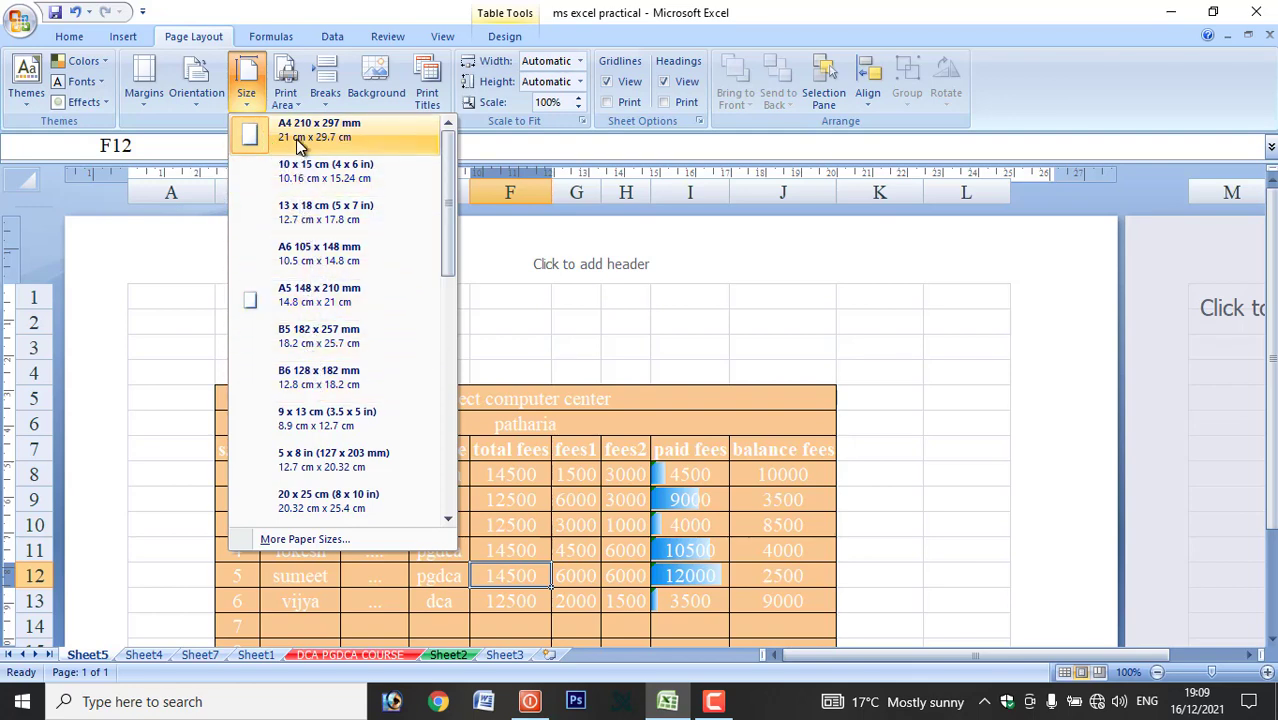
scroll(310, 340, "down", 3)
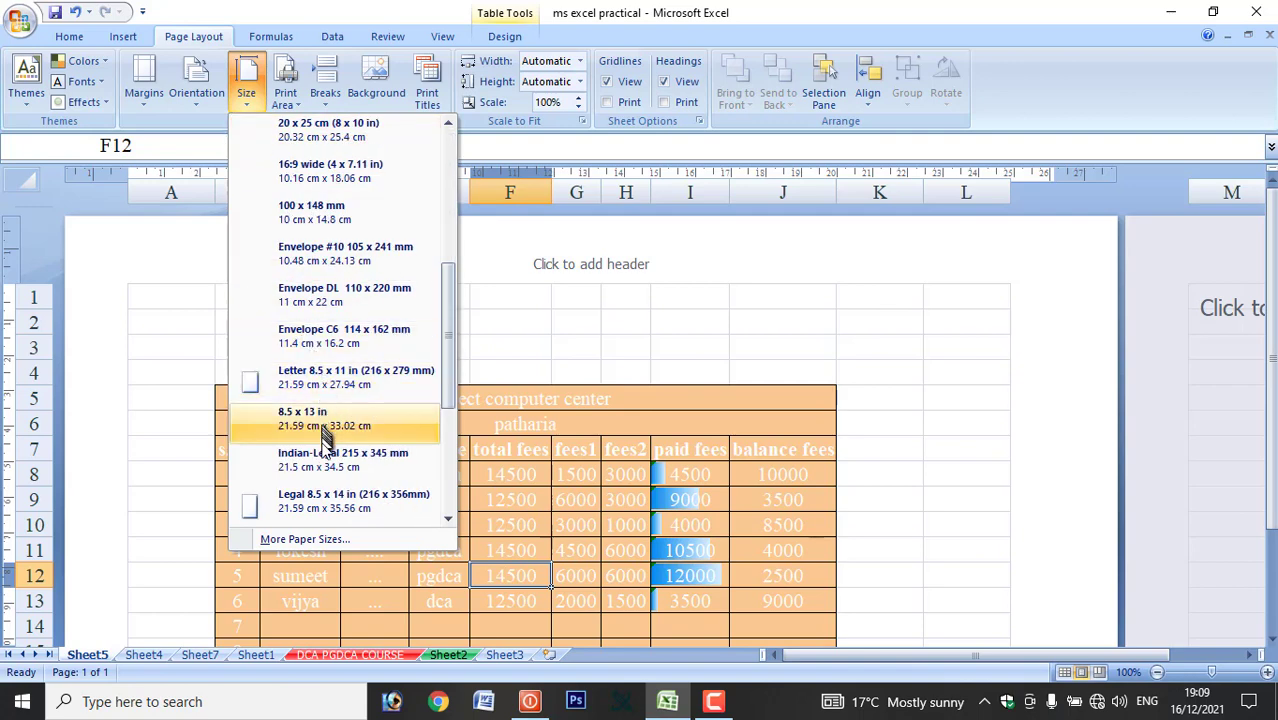
left_click(312, 494)
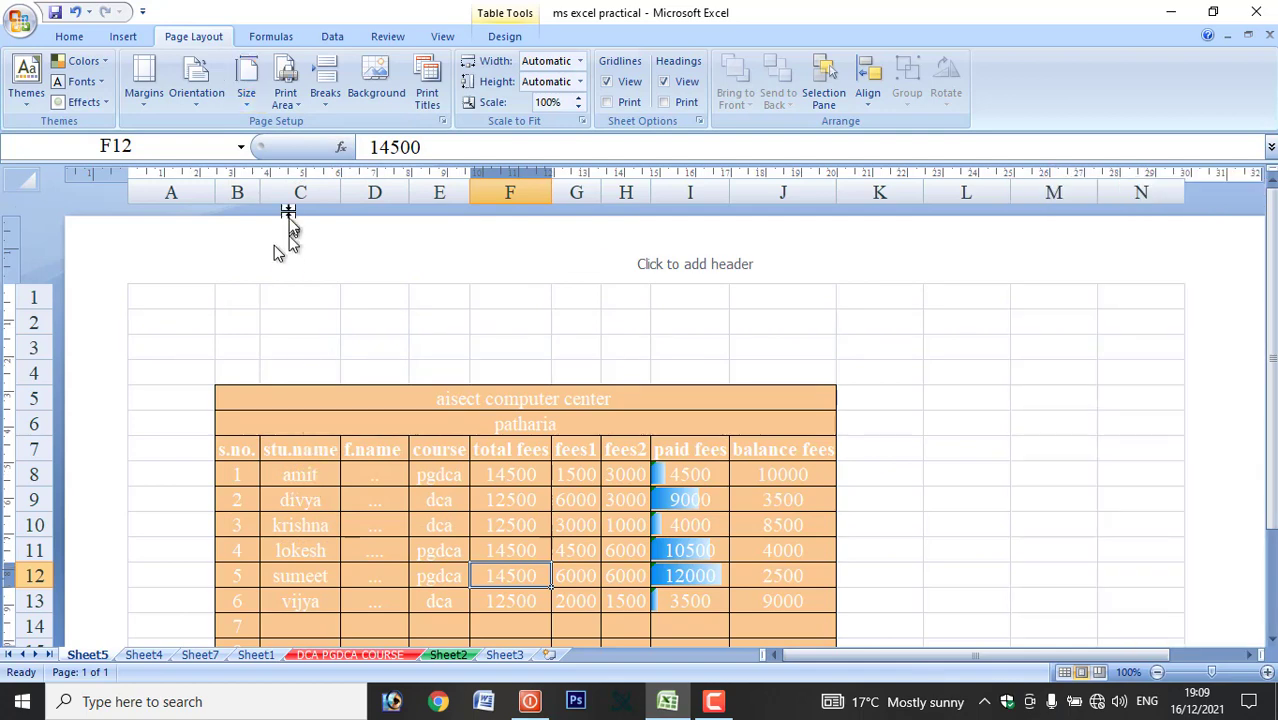
left_click(252, 95)
scroll(290, 170, "up", 5)
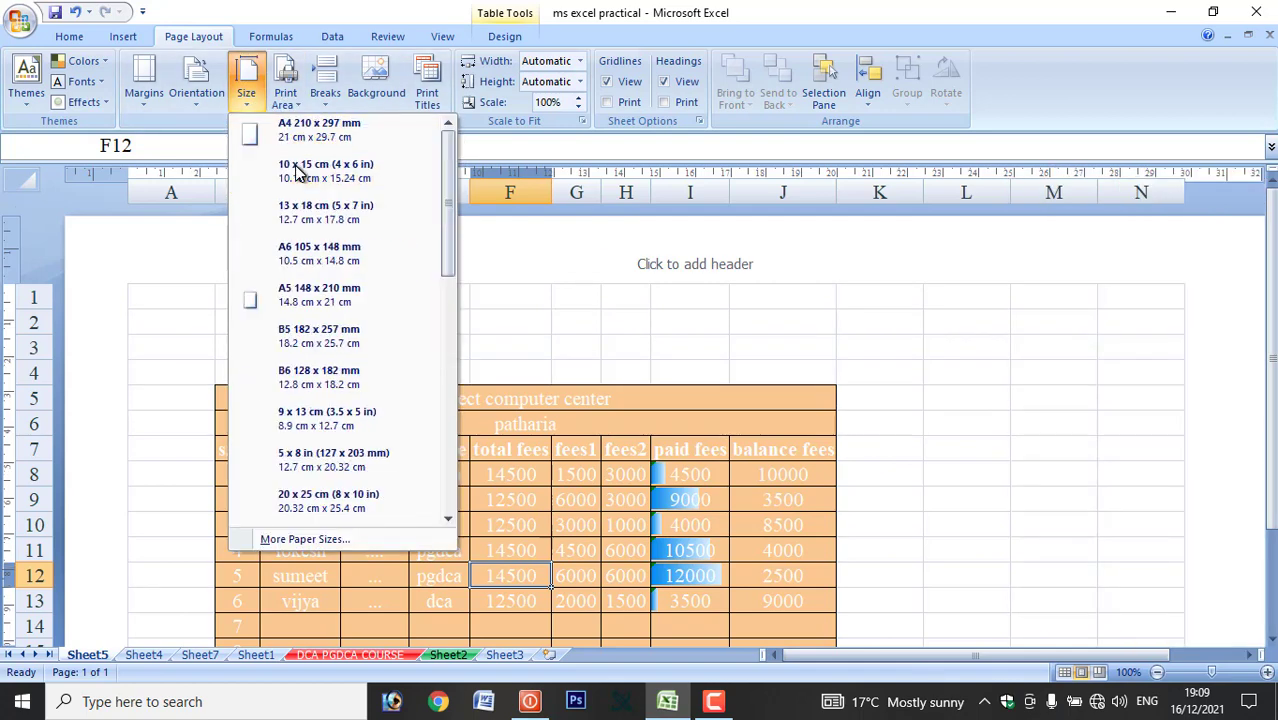
left_click(303, 140)
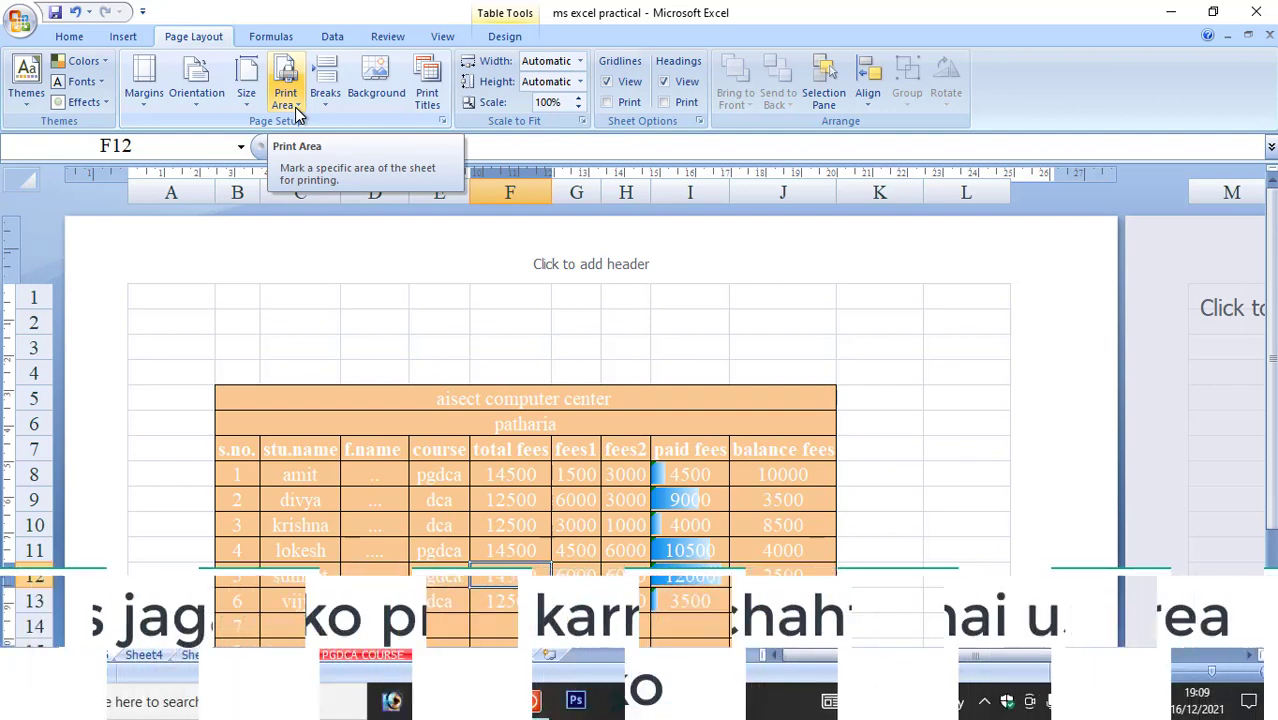
Open the print preview of the fee table sheet to examine its printed page
left_click(363, 340)
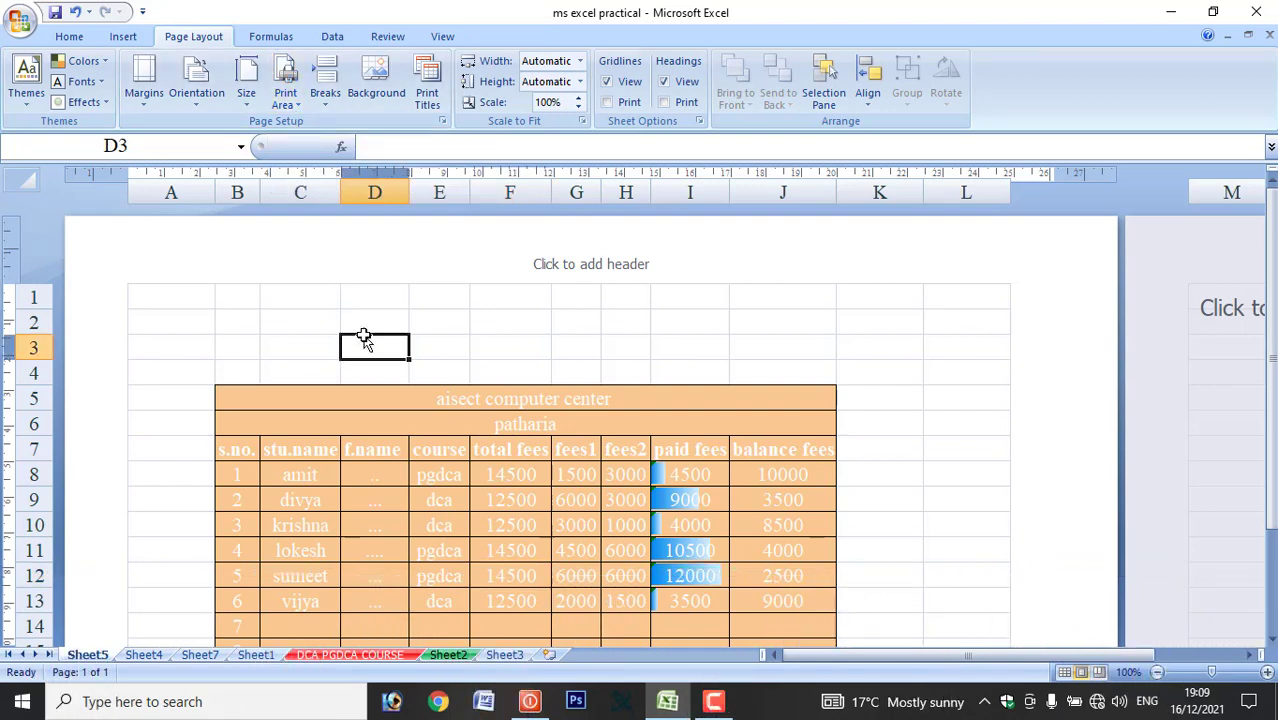
key("ctrl+F2")
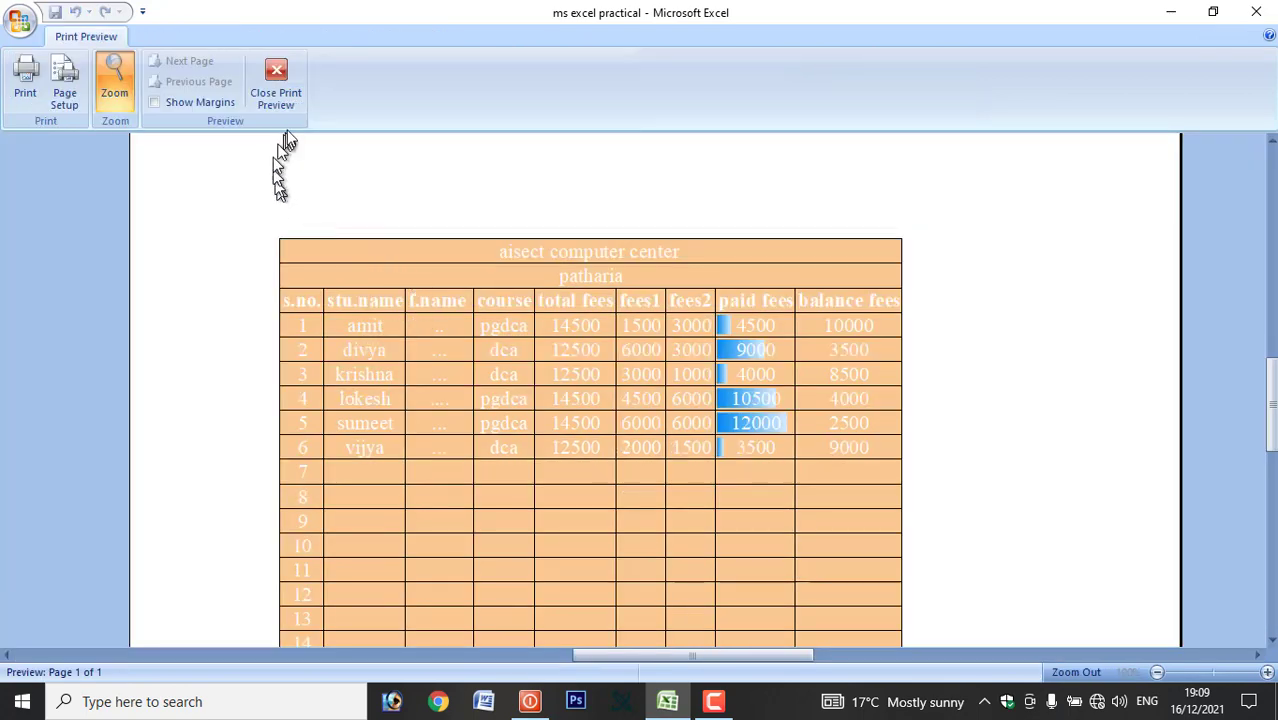
Enter a sample sentence, a first name followed by "IS A GOOD BOY.", in cell D138 and check the sheet in print preview
left_click(287, 96)
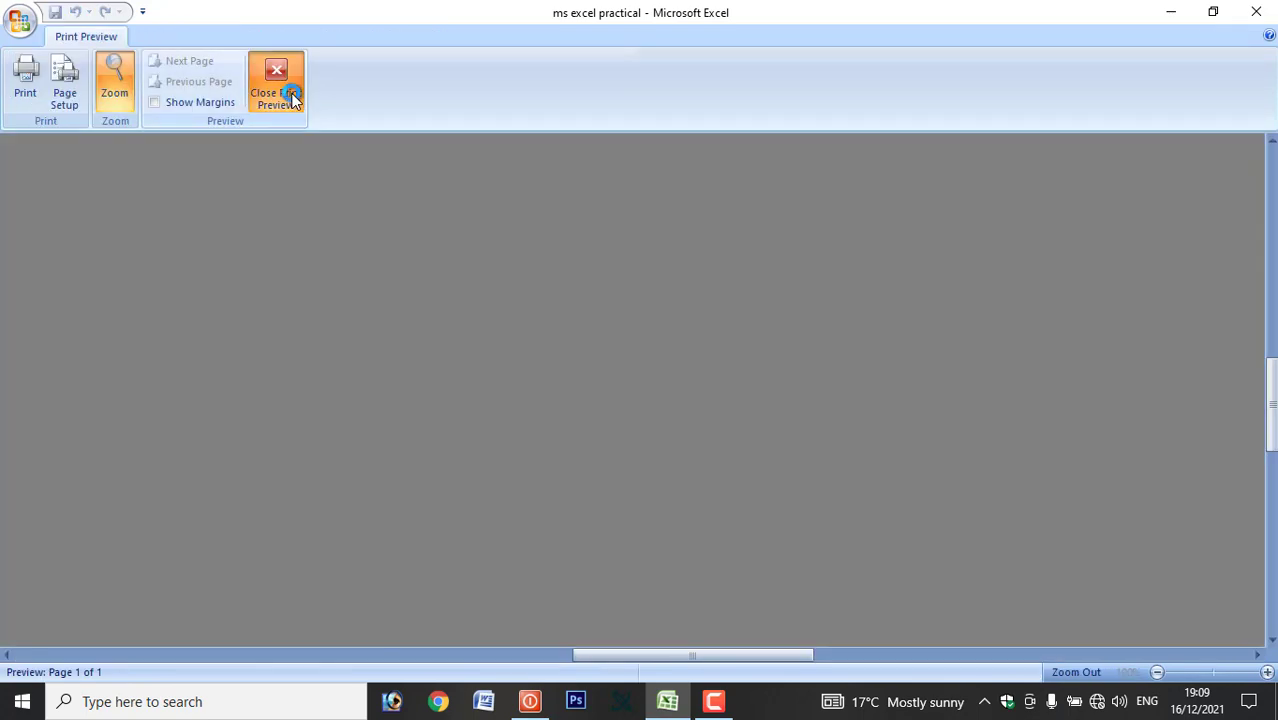
scroll(434, 353, "down", 20)
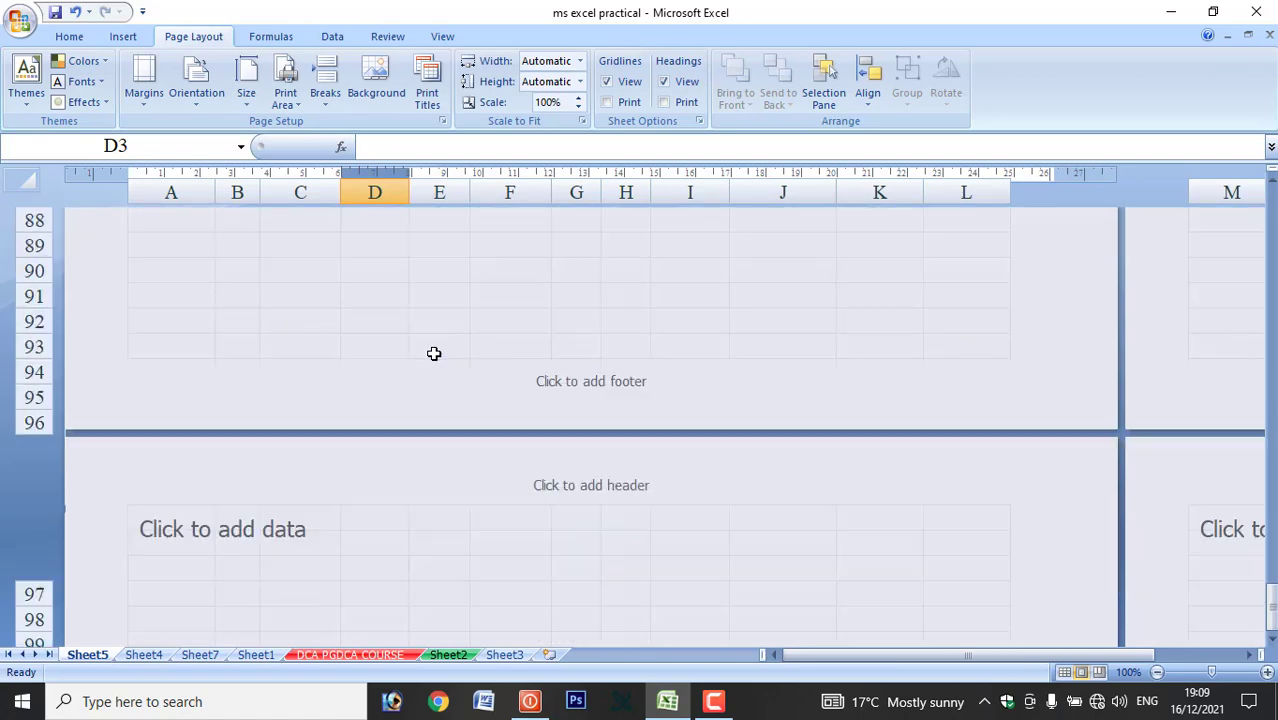
scroll(408, 410, "down", 4)
left_click(395, 416)
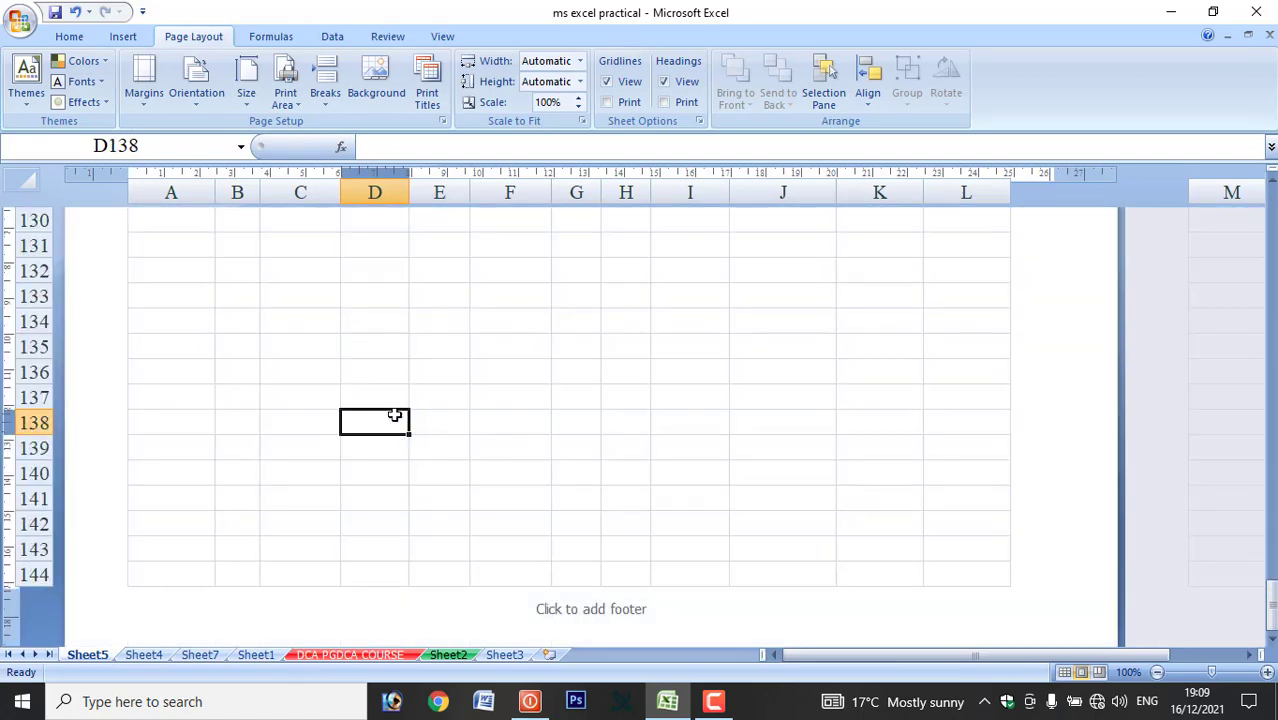
type("RAMU IS")
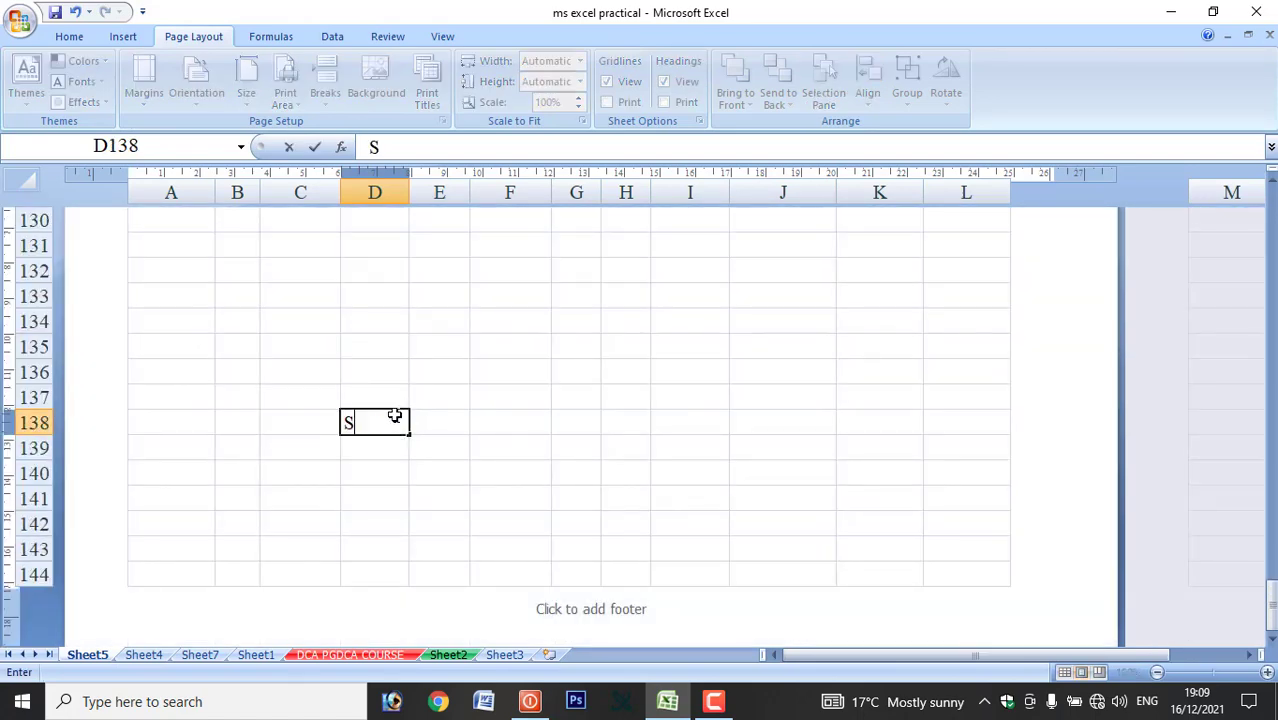
type(" A GOOD BOY.")
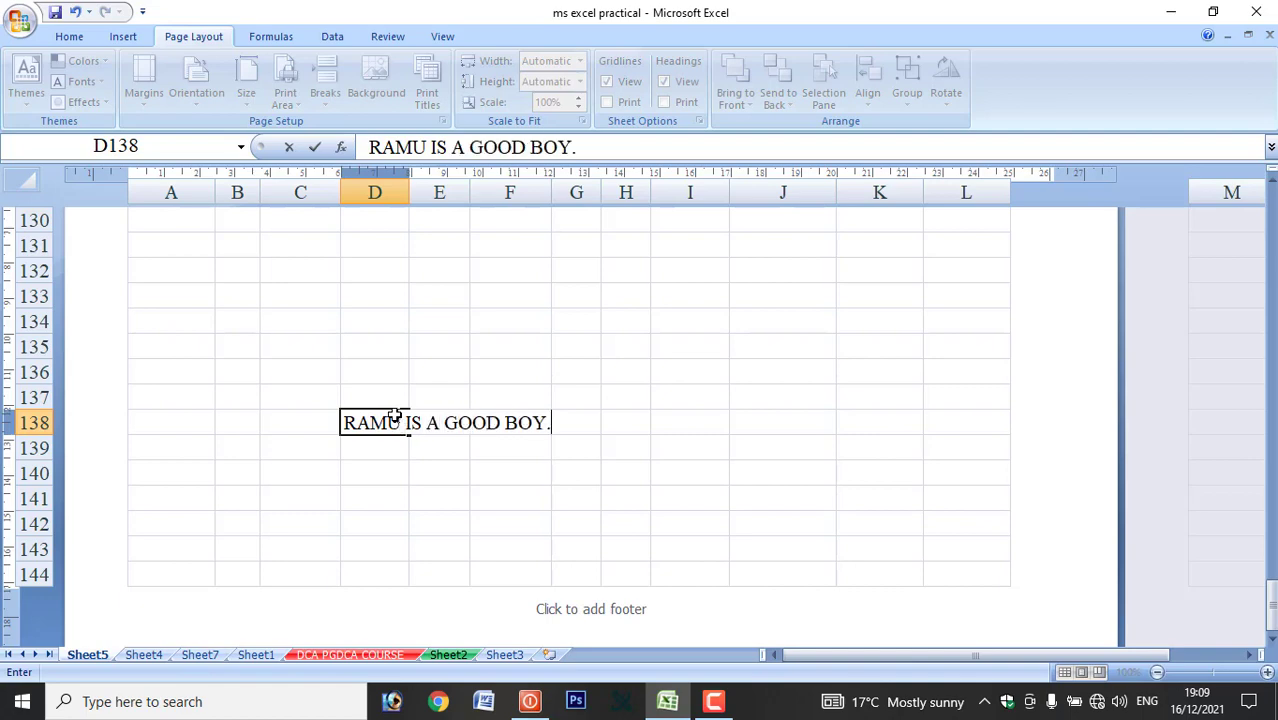
left_click(361, 396)
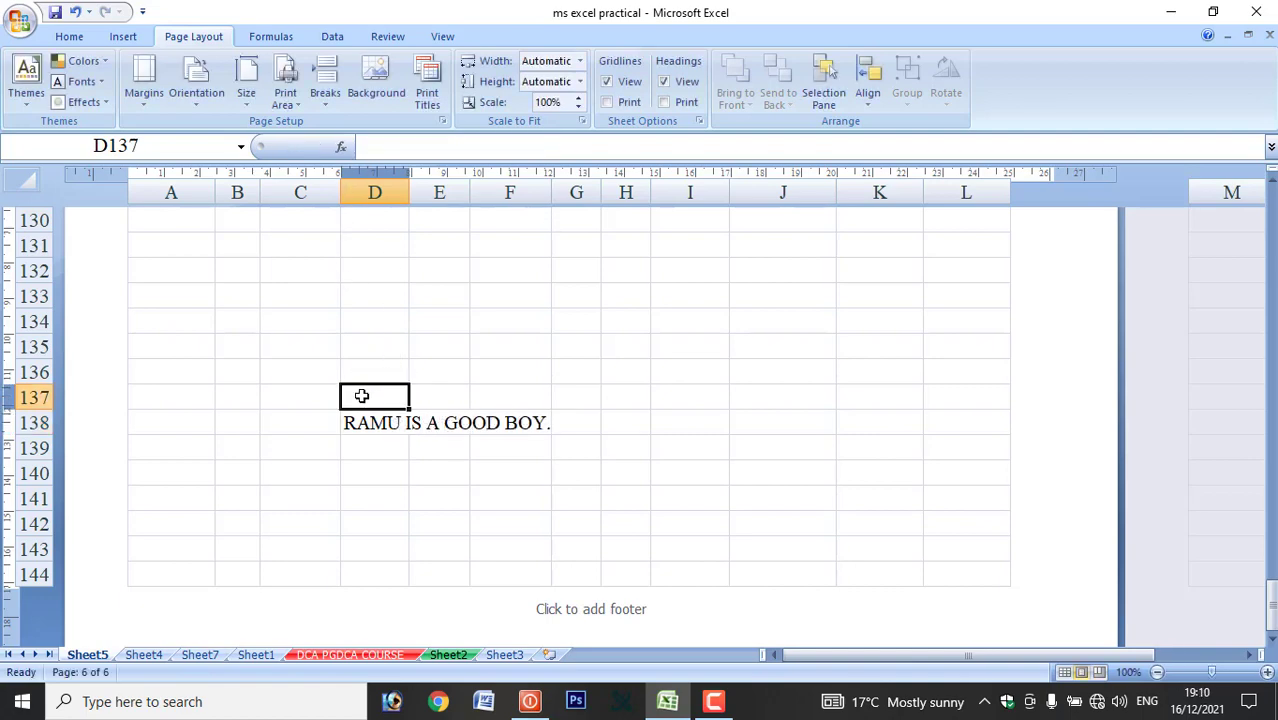
key("ctrl+F2")
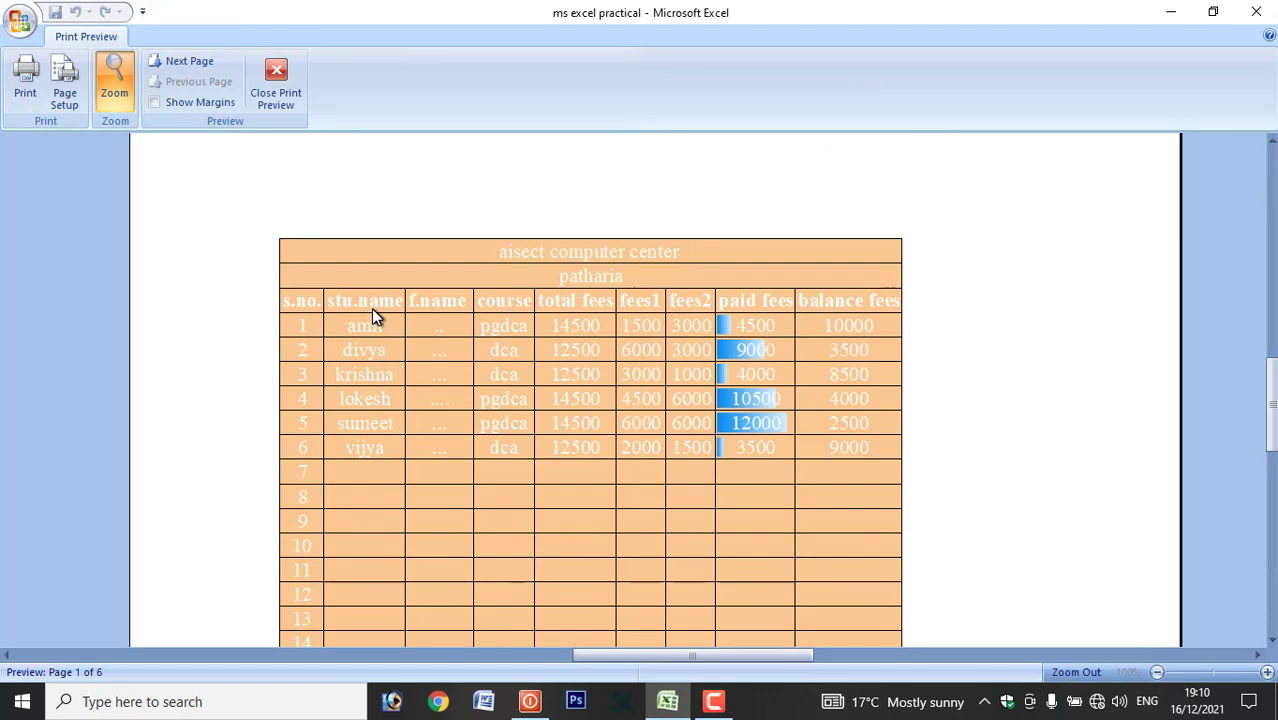
left_click(289, 80)
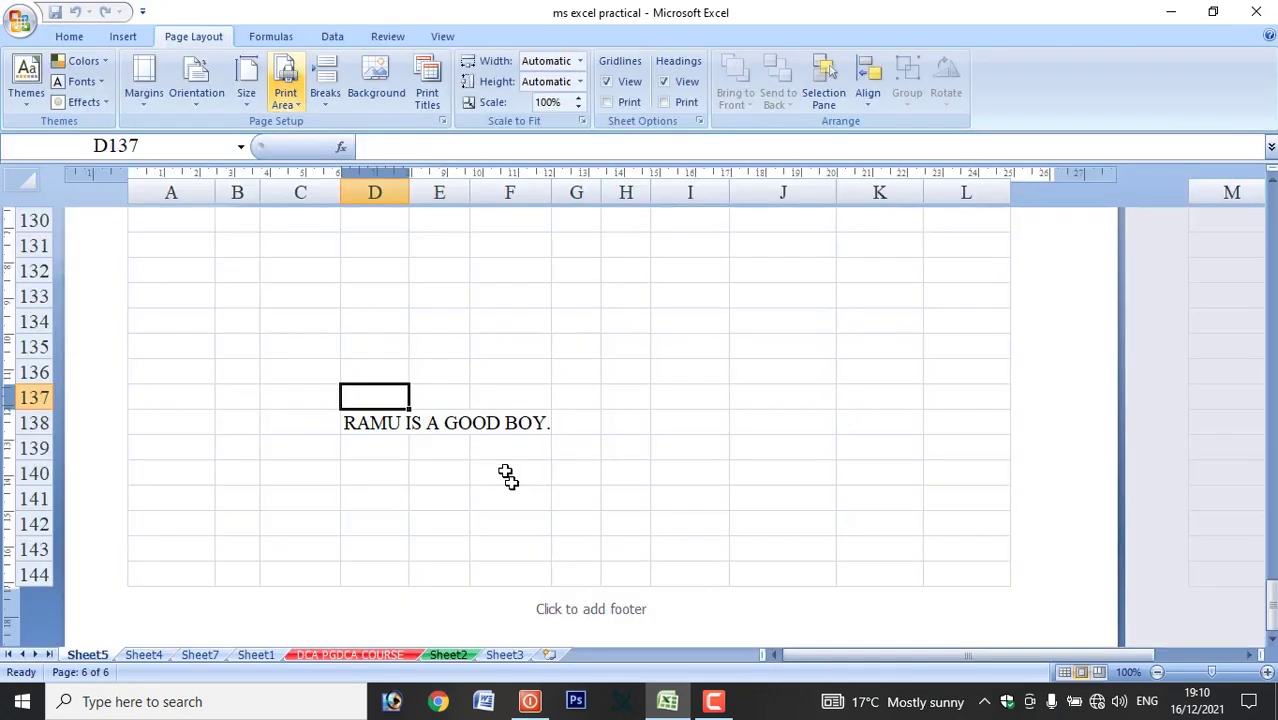
Set cells C137:H140 around the sample sentence as the print area and check it in print preview
left_click(507, 476)
left_click_drag(282, 392, 651, 478)
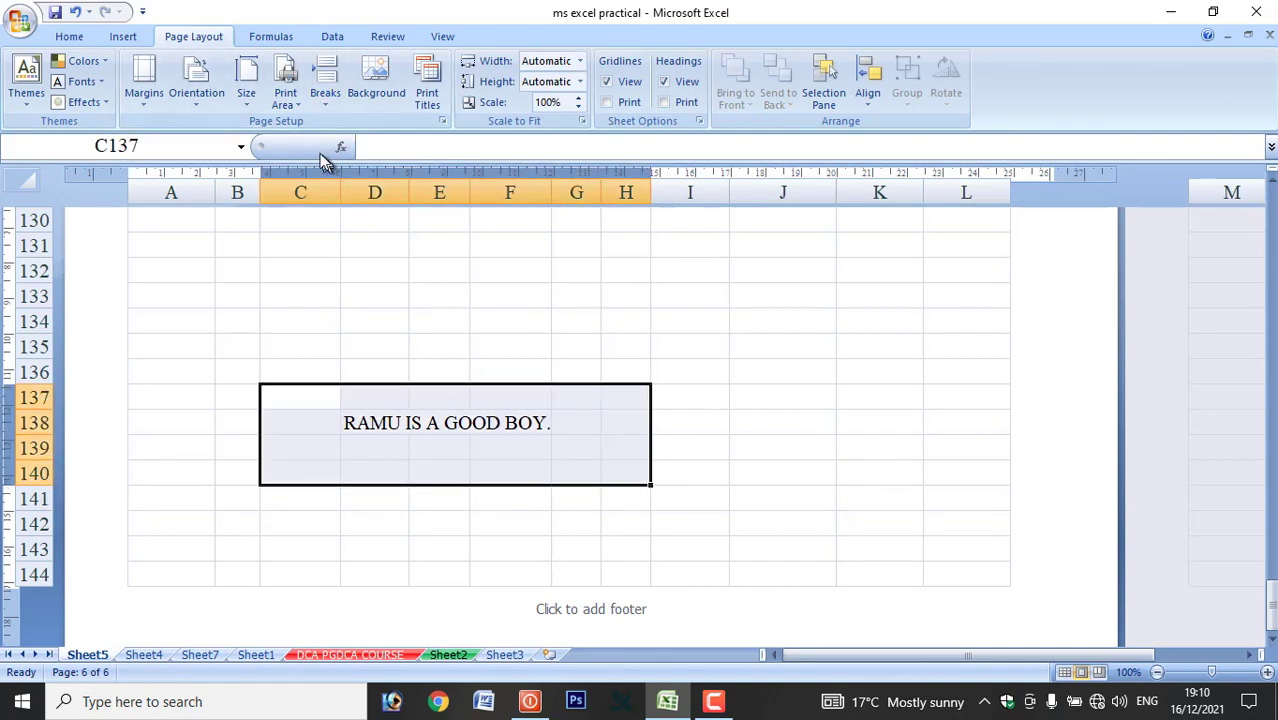
left_click(296, 106)
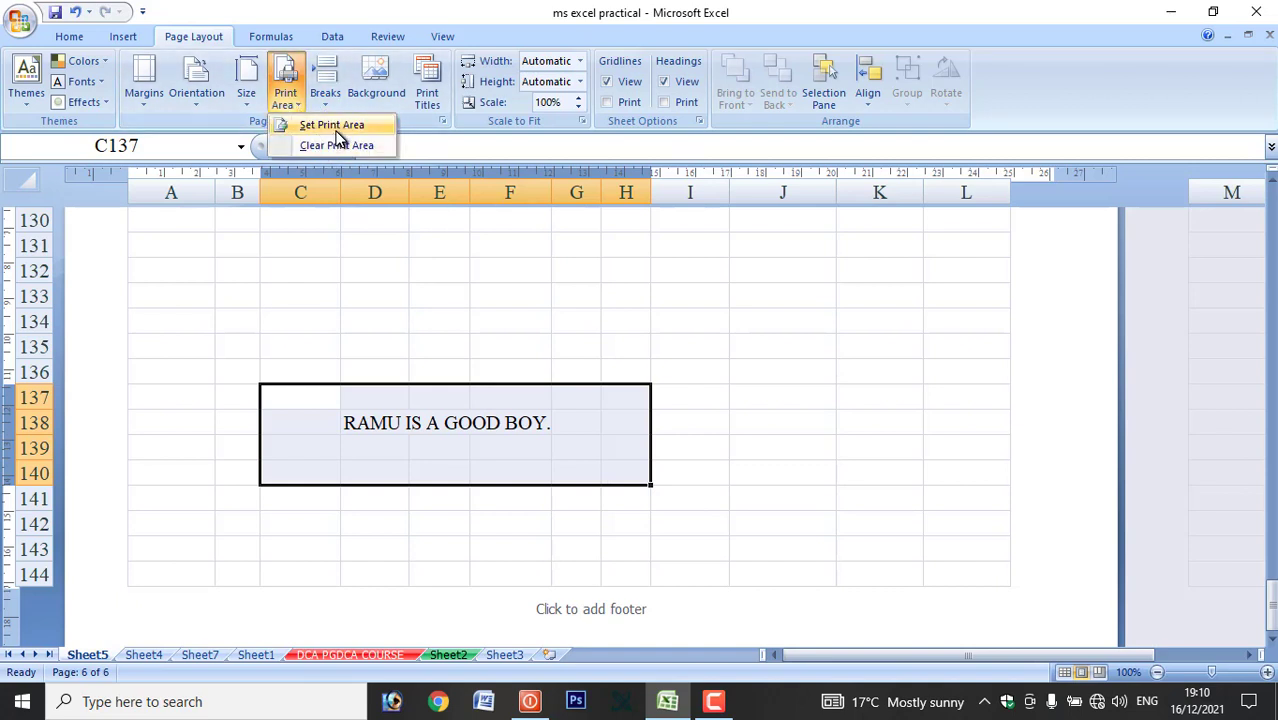
left_click(337, 130)
left_click(414, 555)
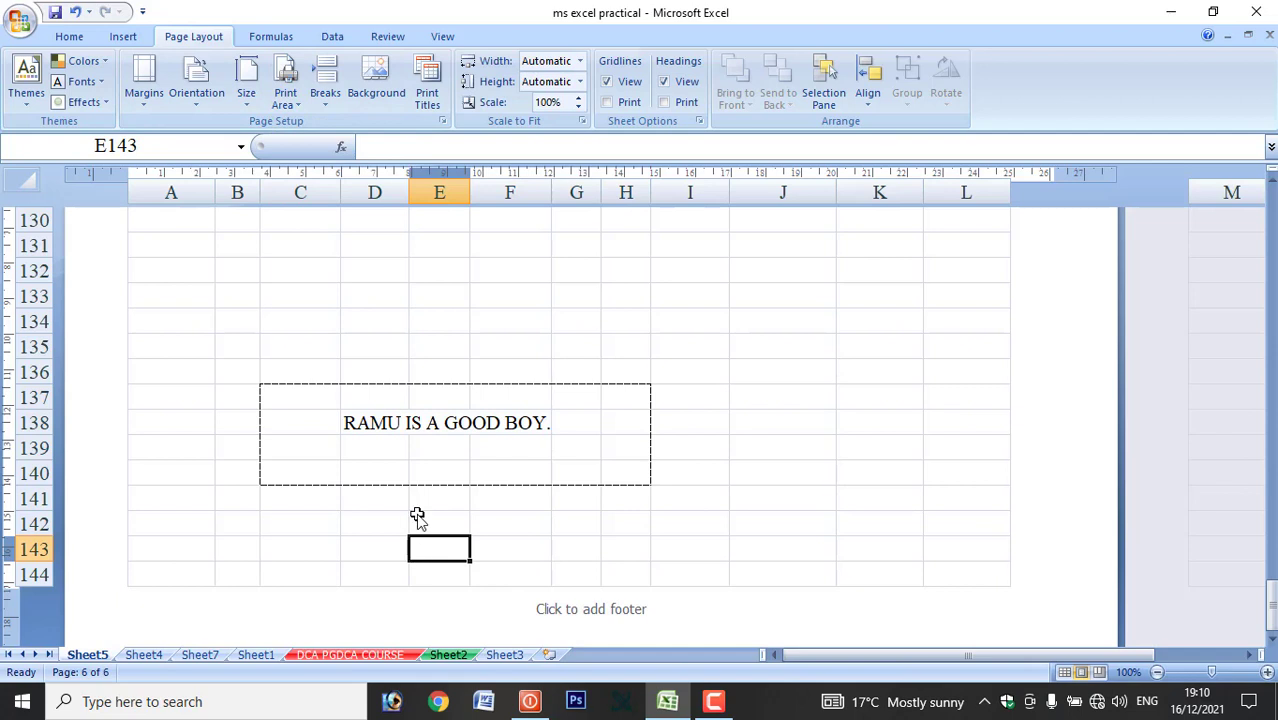
key("ctrl+F2")
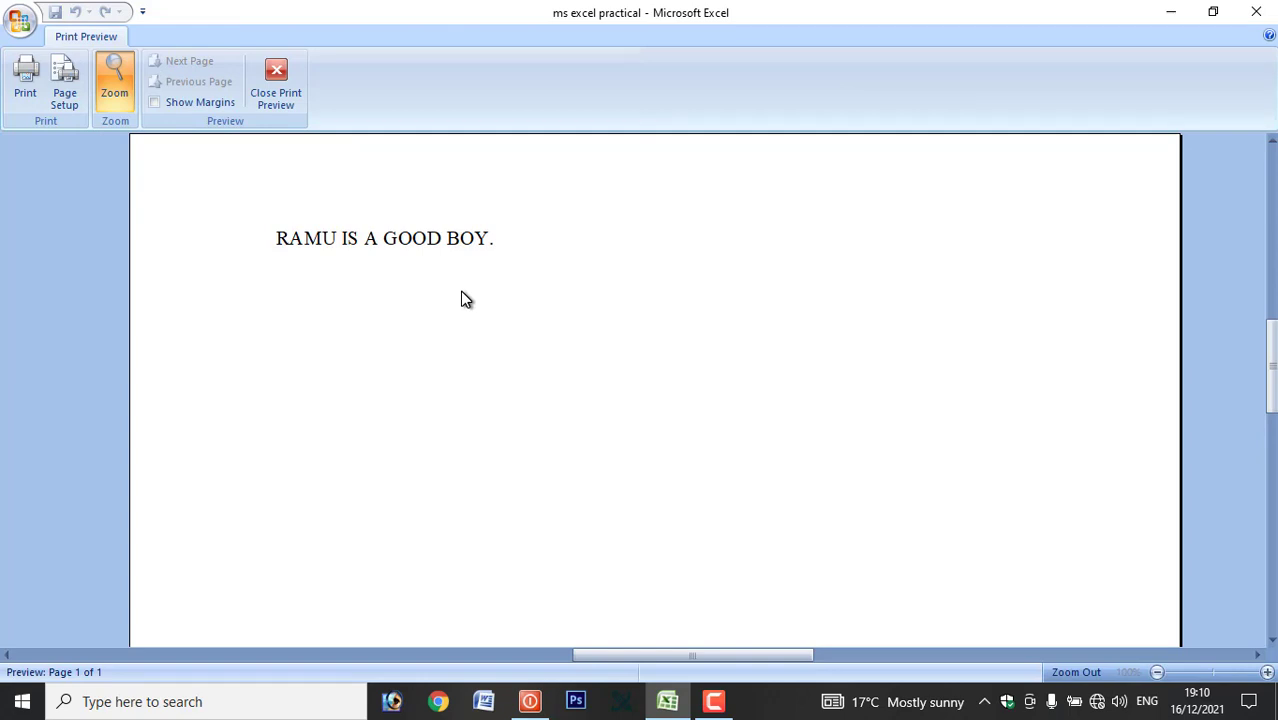
left_click(278, 88)
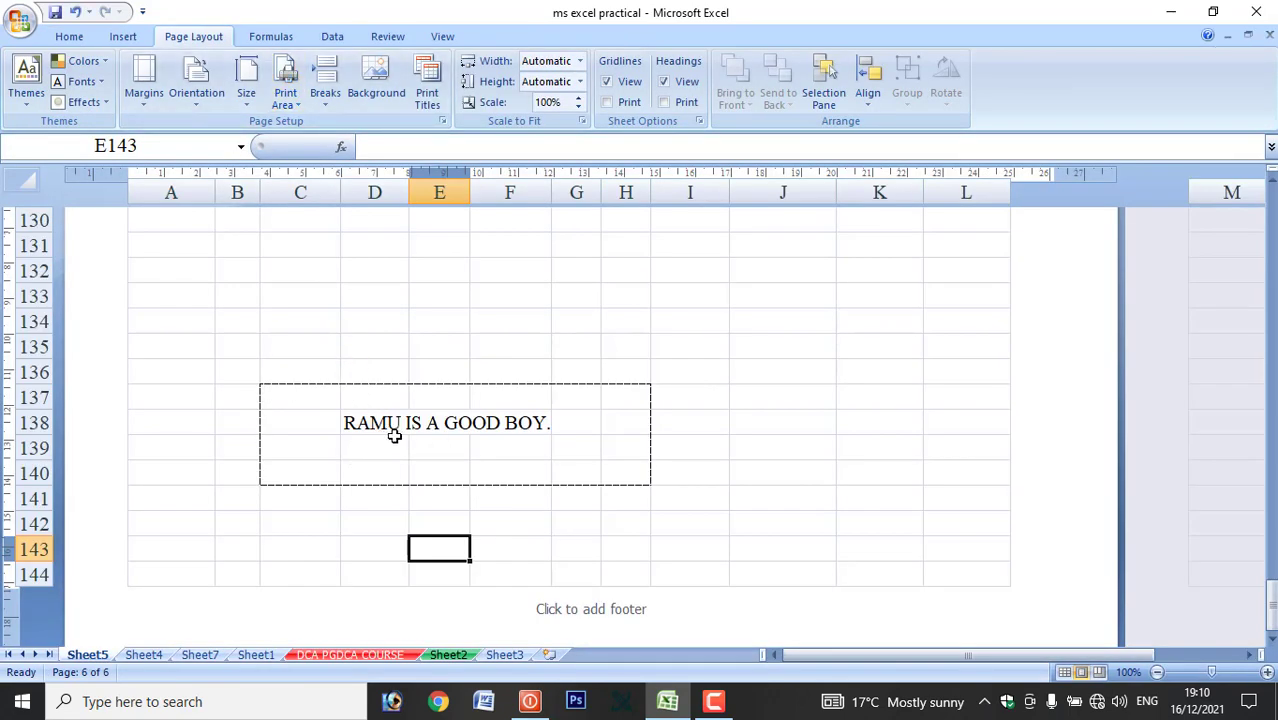
Clear the print area and check the whole sheet with the fee table in print preview
scroll(395, 436, "up", 20)
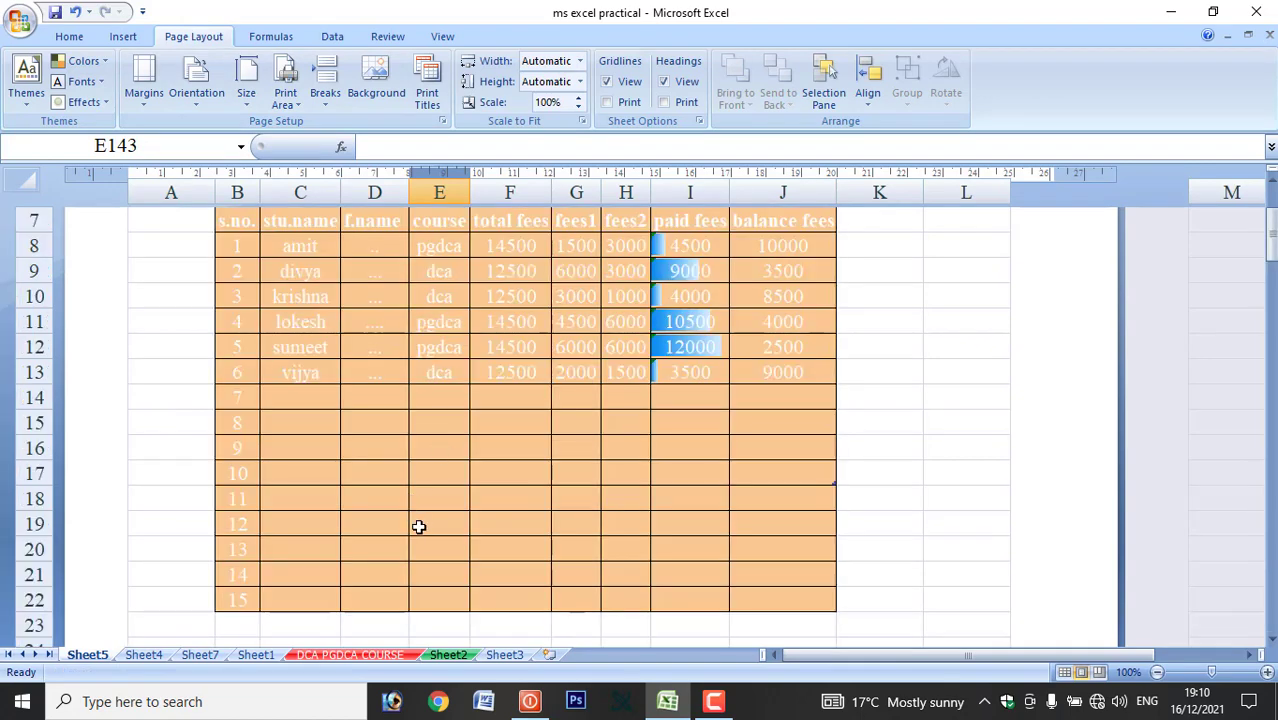
scroll(420, 512, "up", 1)
left_click(314, 262)
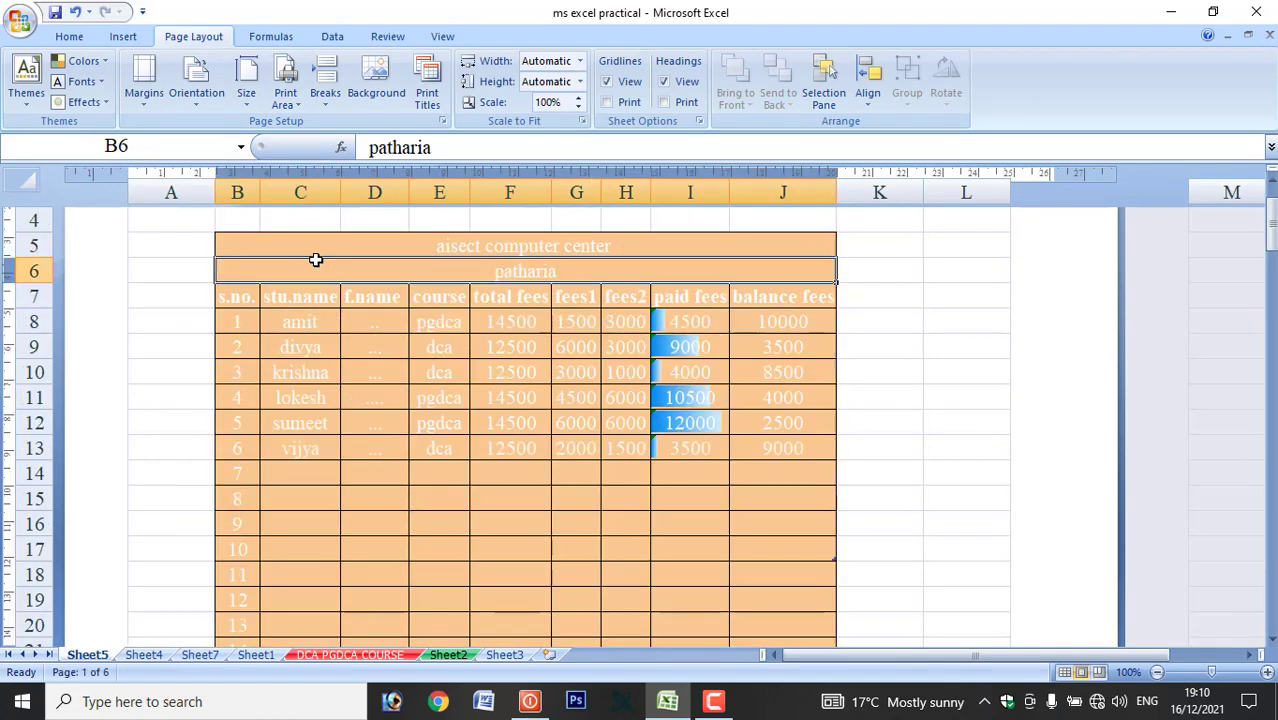
left_click(276, 241)
left_click_drag(276, 241, 357, 417)
left_click(286, 98)
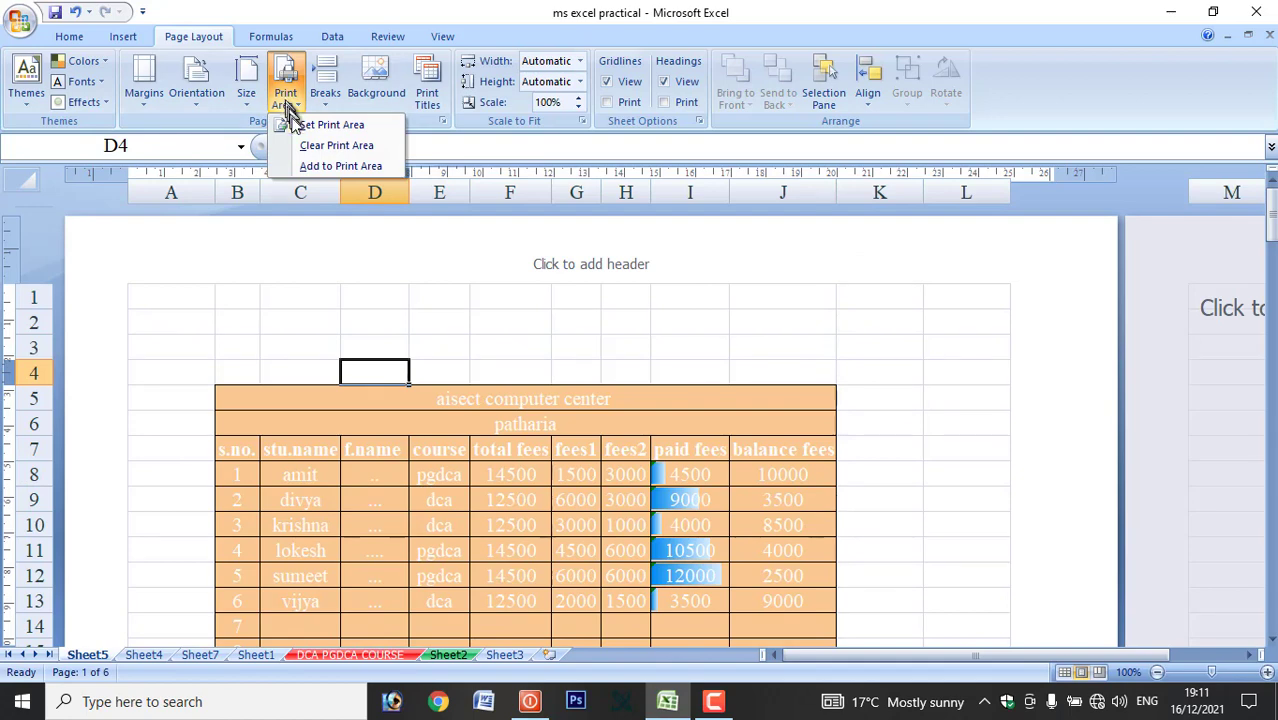
left_click(342, 151)
left_click(442, 363)
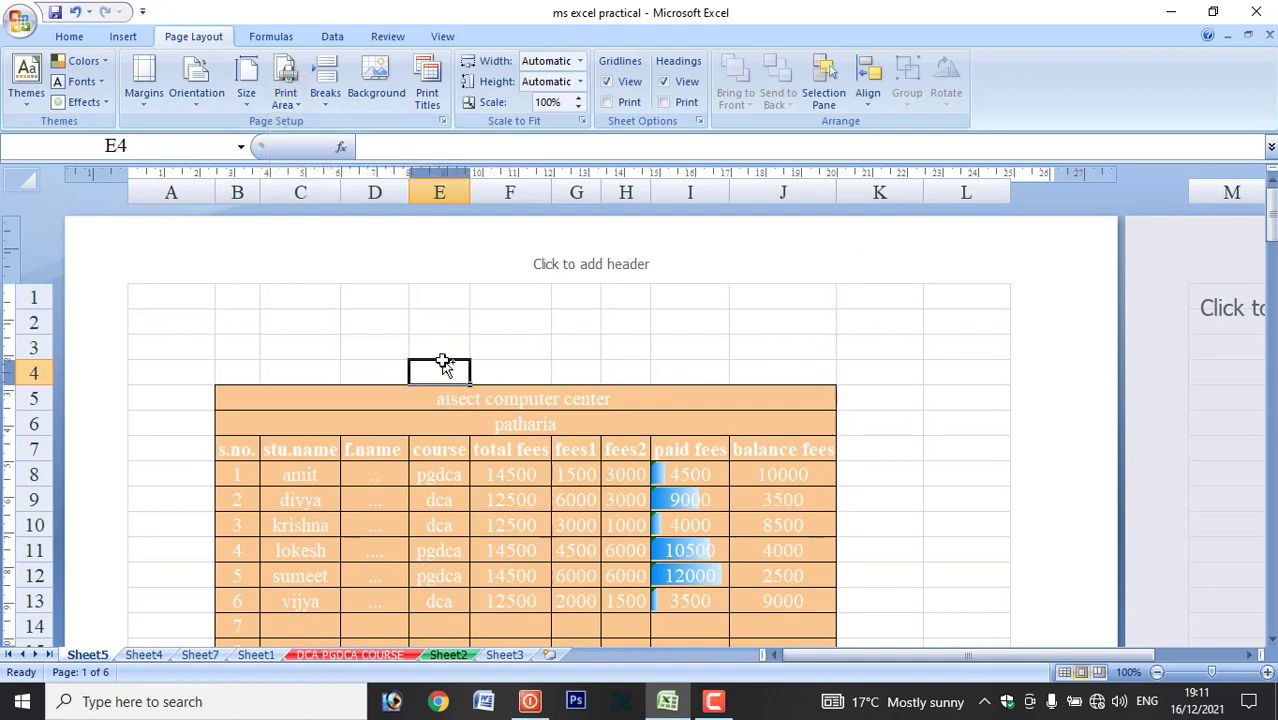
key("ctrl+F2")
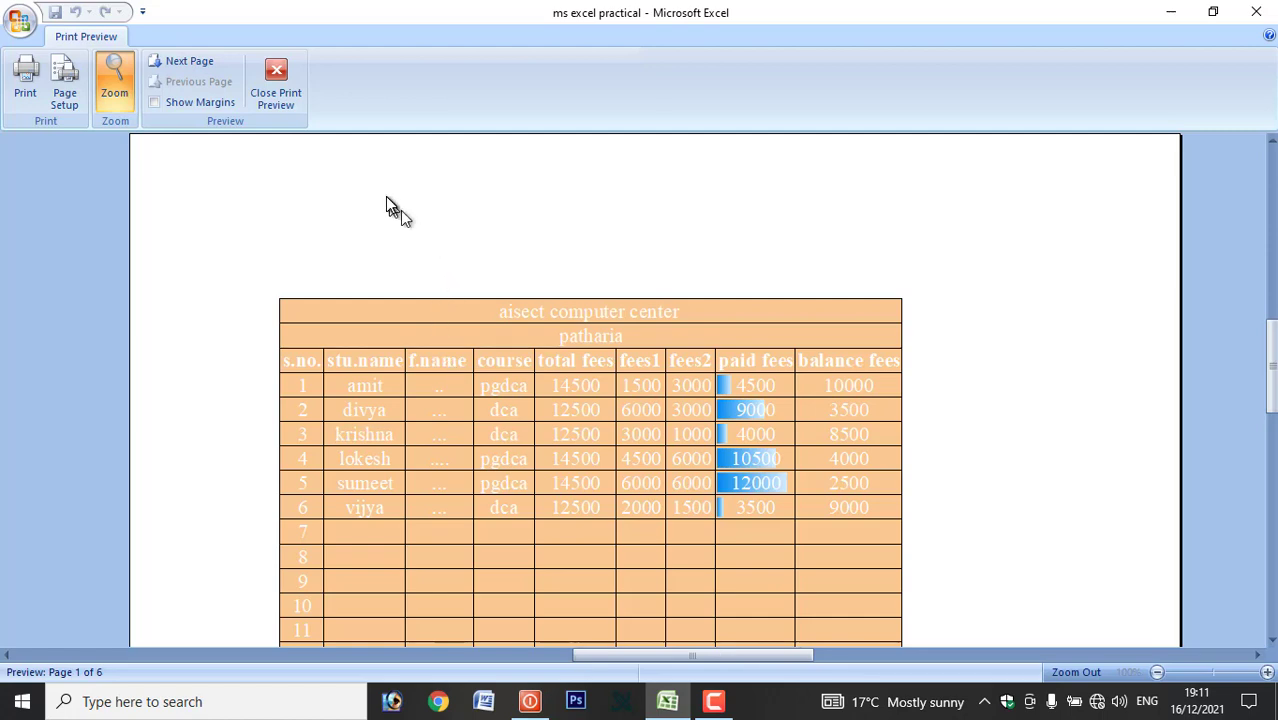
left_click(292, 100)
left_click(286, 100)
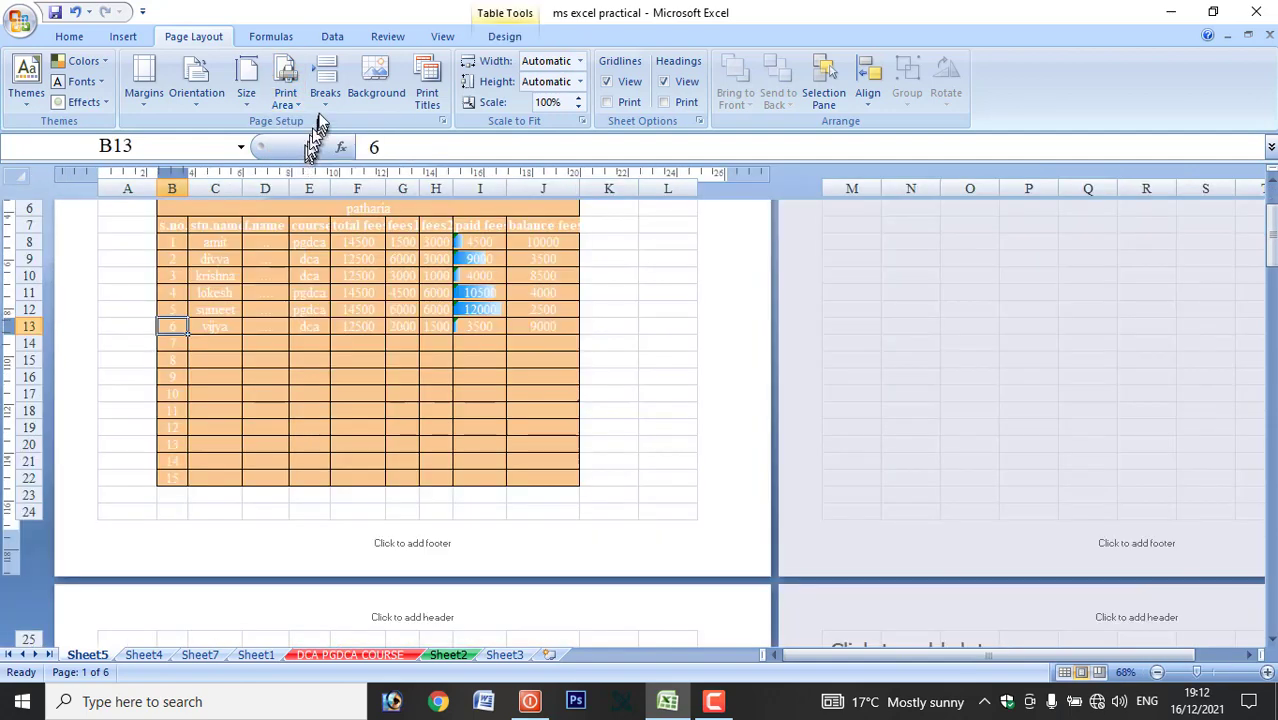
Insert a page break at student row 6 of the fee table, with cells B13:J13 selected
left_click(324, 100)
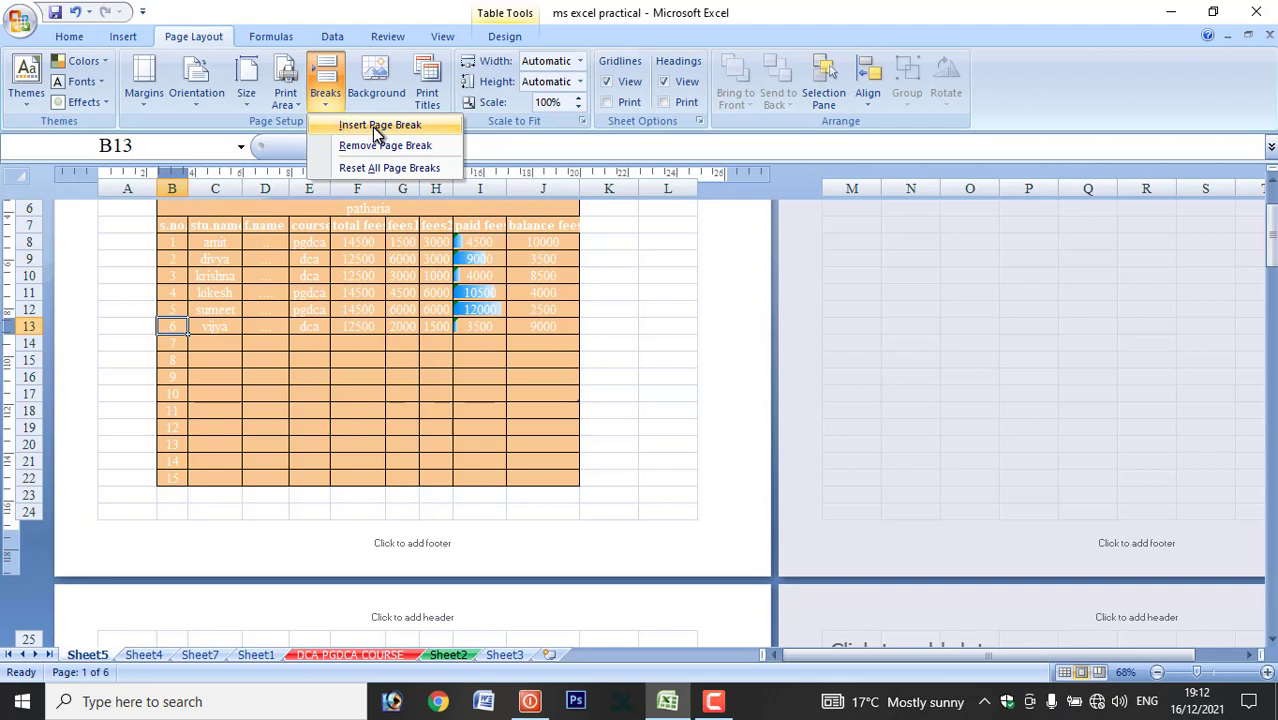
left_click(165, 332)
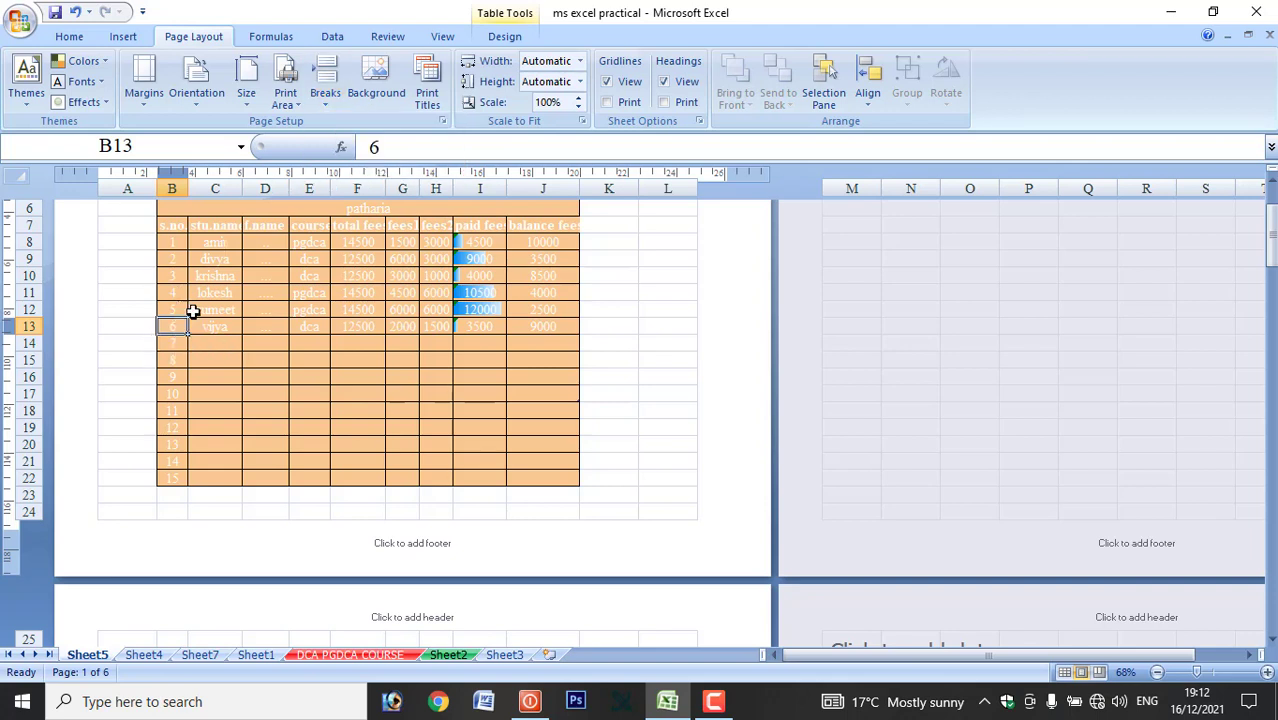
left_click(176, 241)
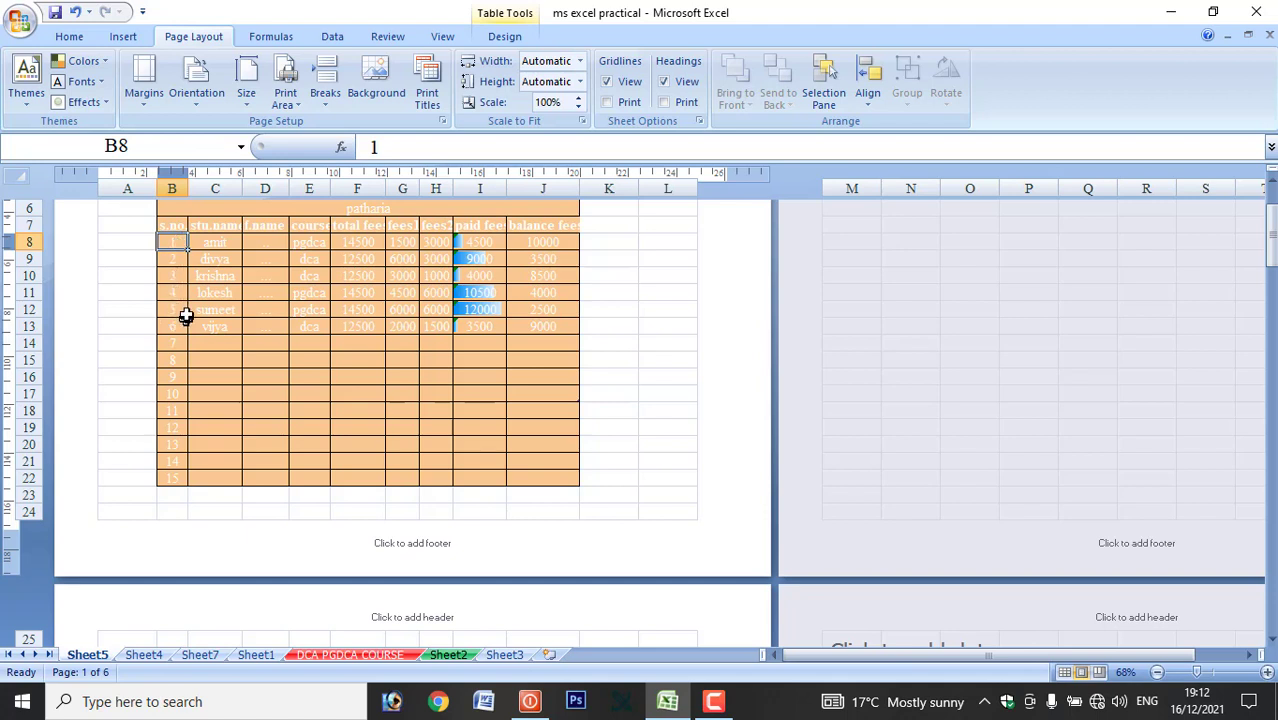
left_click(186, 316)
left_click_drag(185, 330, 572, 336)
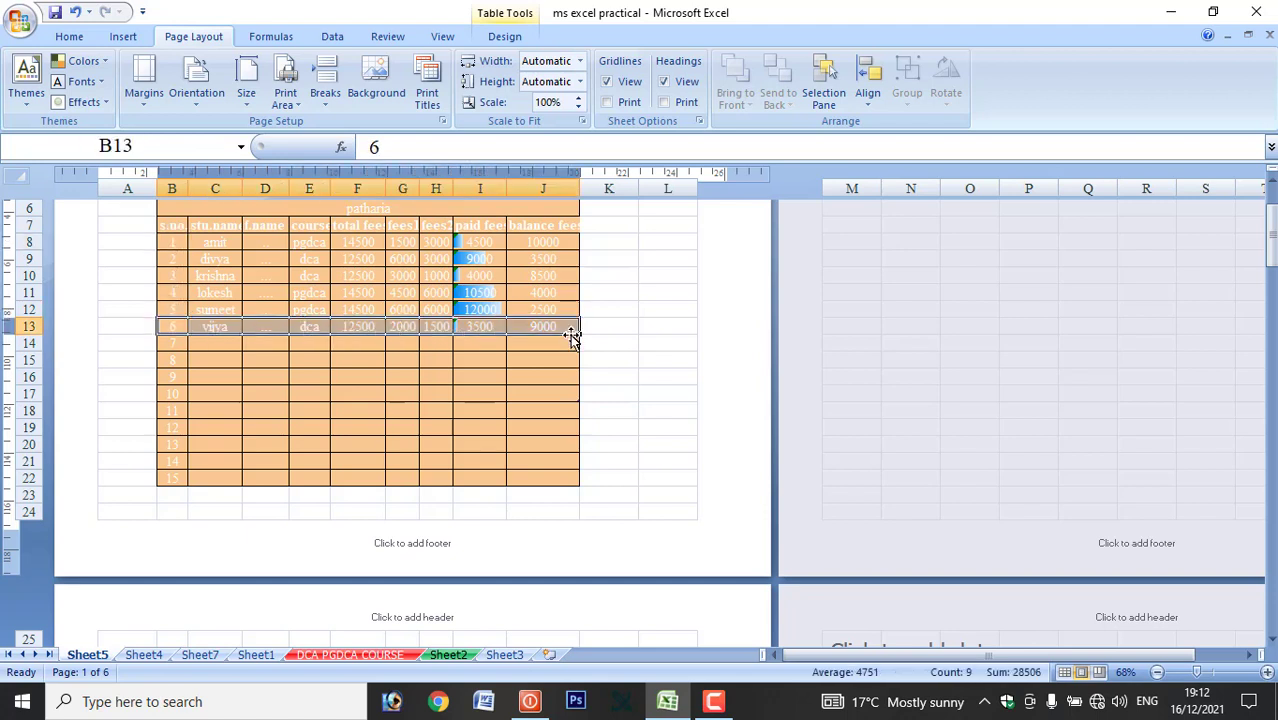
left_click(327, 100)
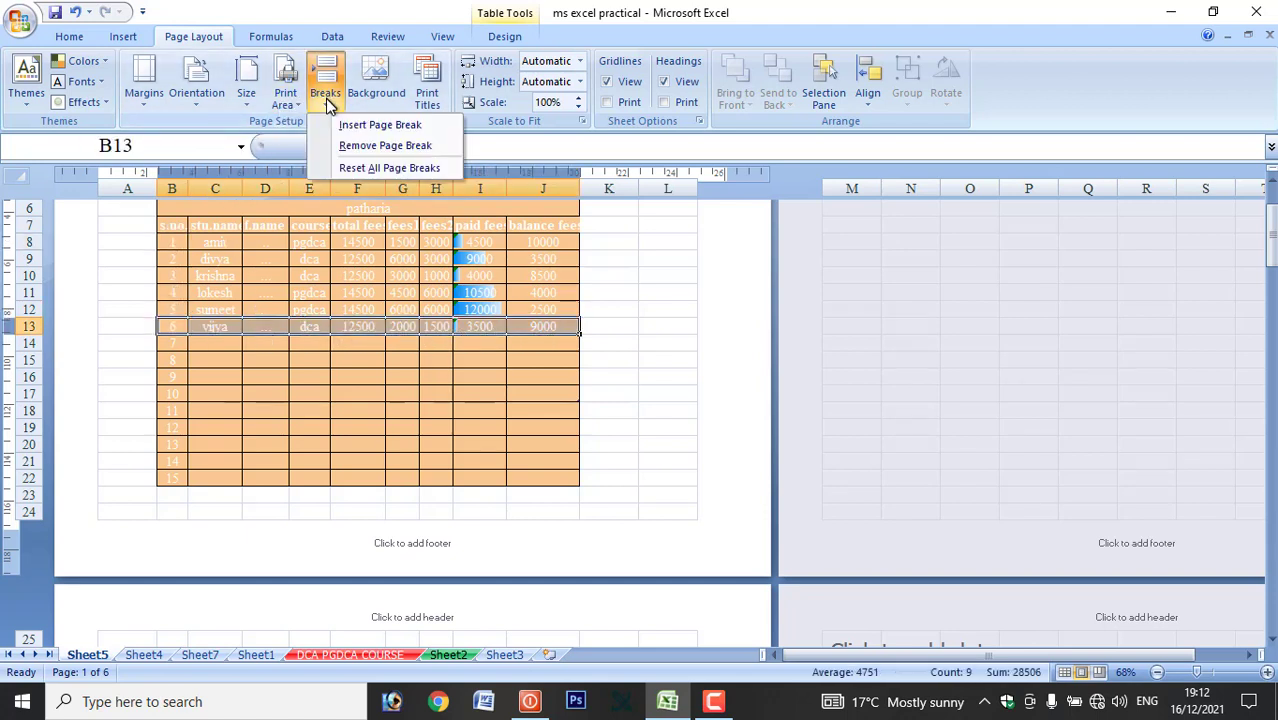
left_click(367, 130)
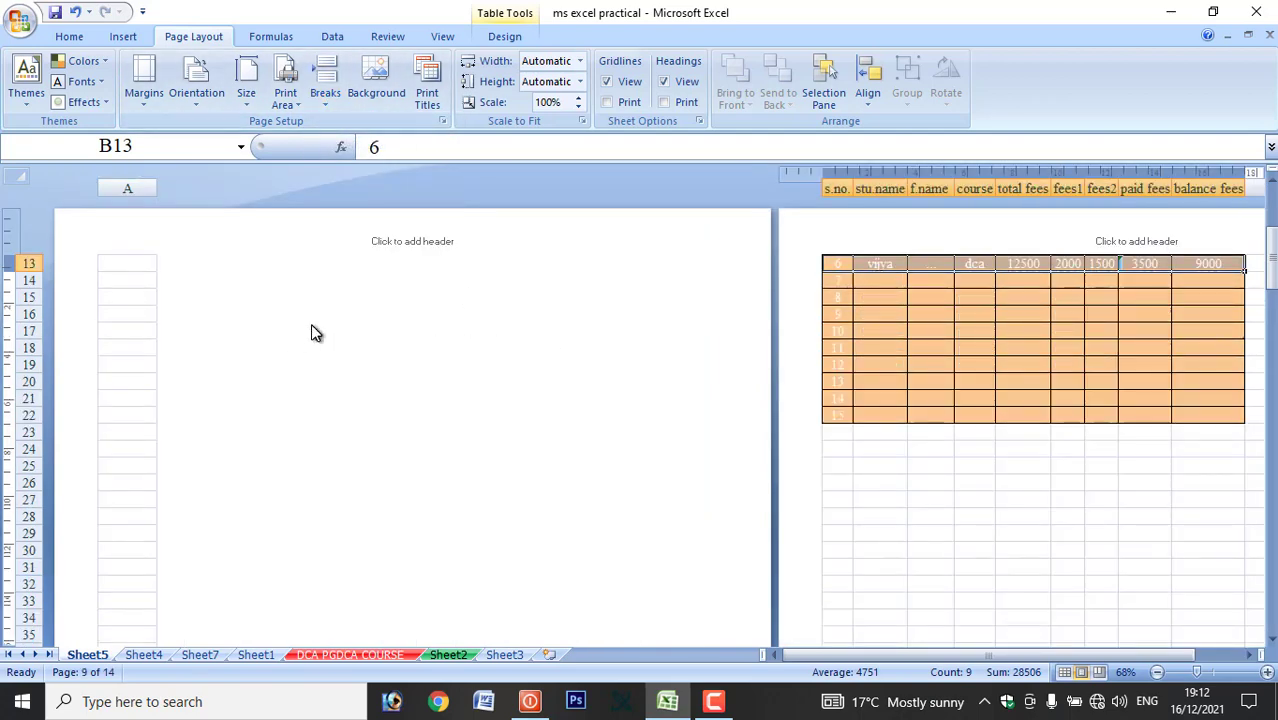
Remove the page break inserted at cell B13 of the fee table
left_click(1100, 347)
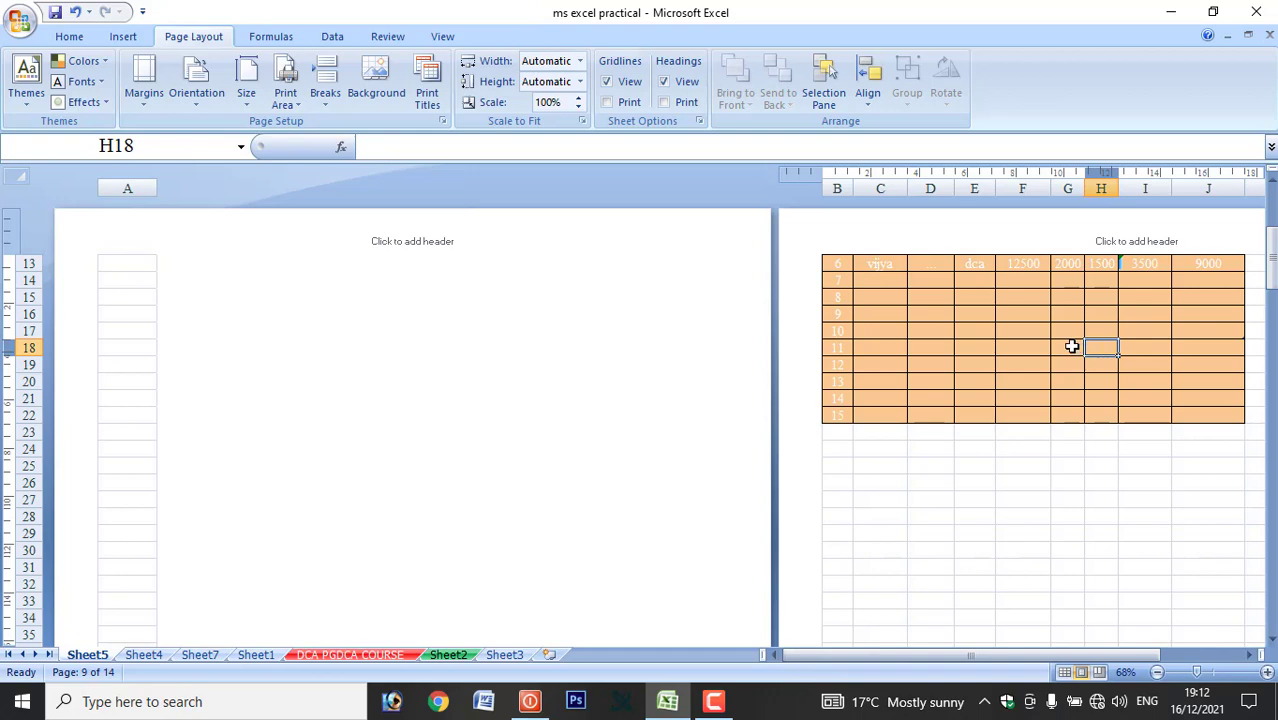
scroll(1070, 345, "up", 3)
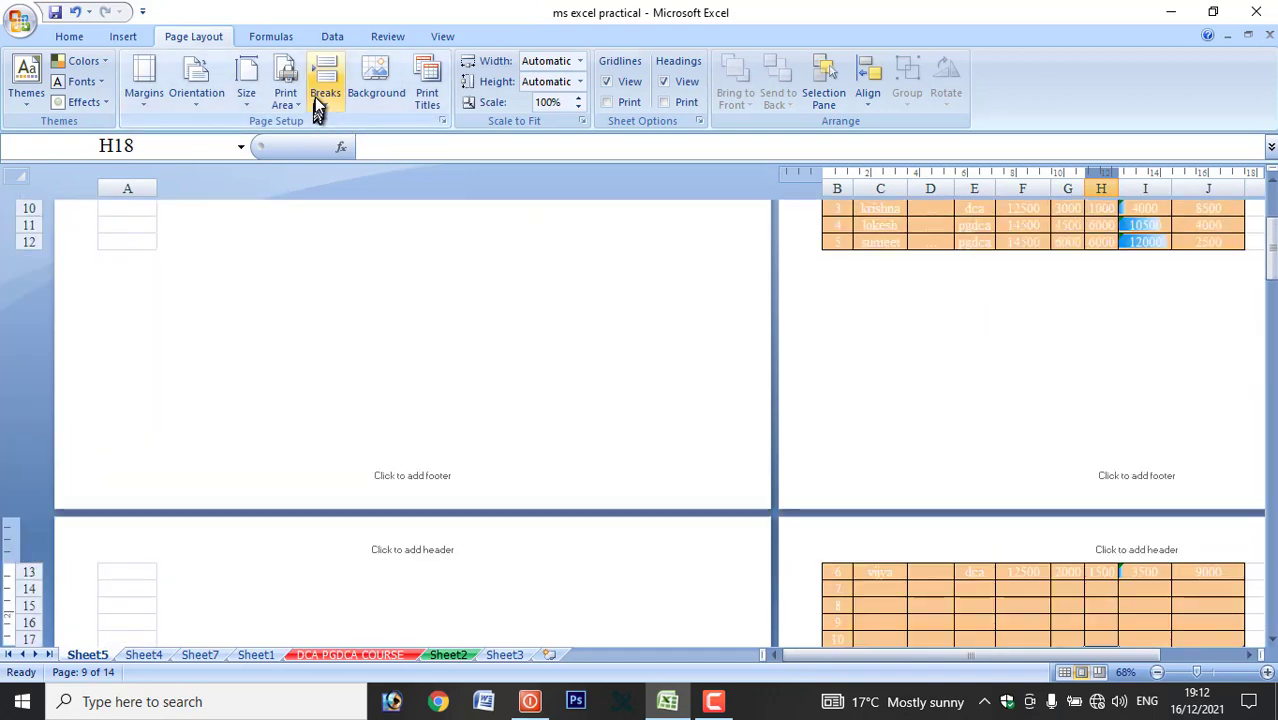
left_click(318, 97)
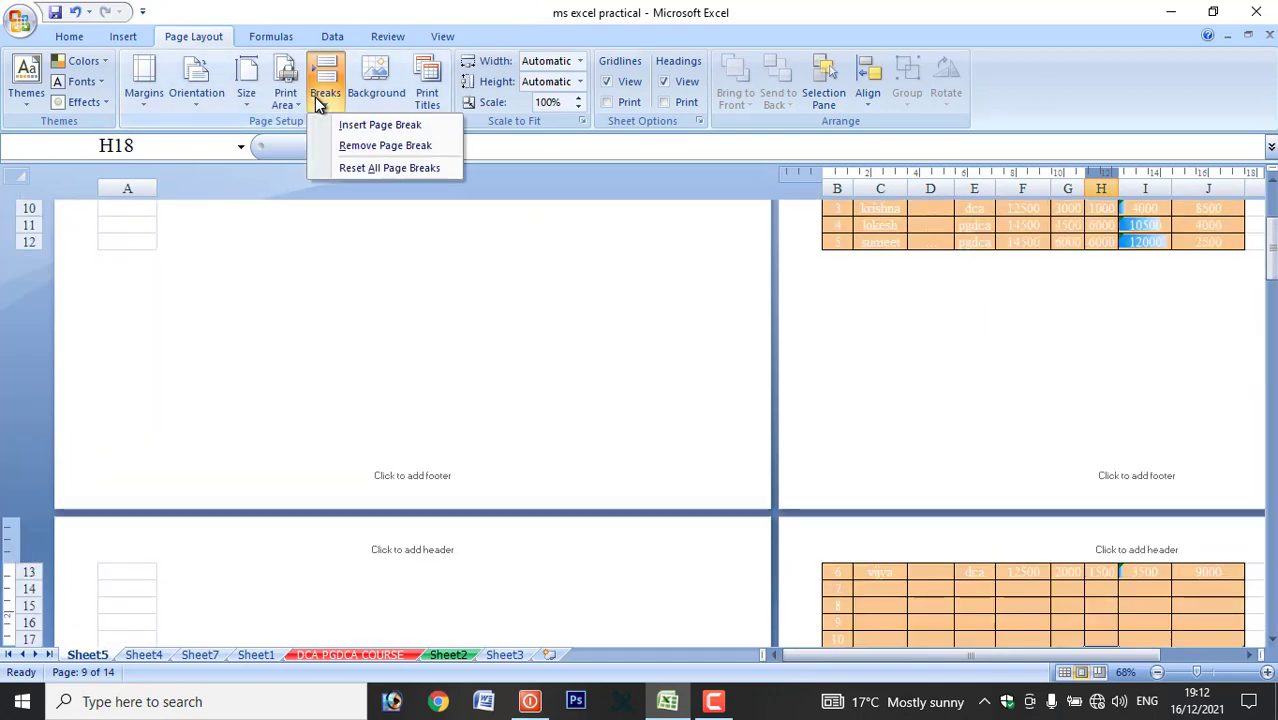
left_click(350, 148)
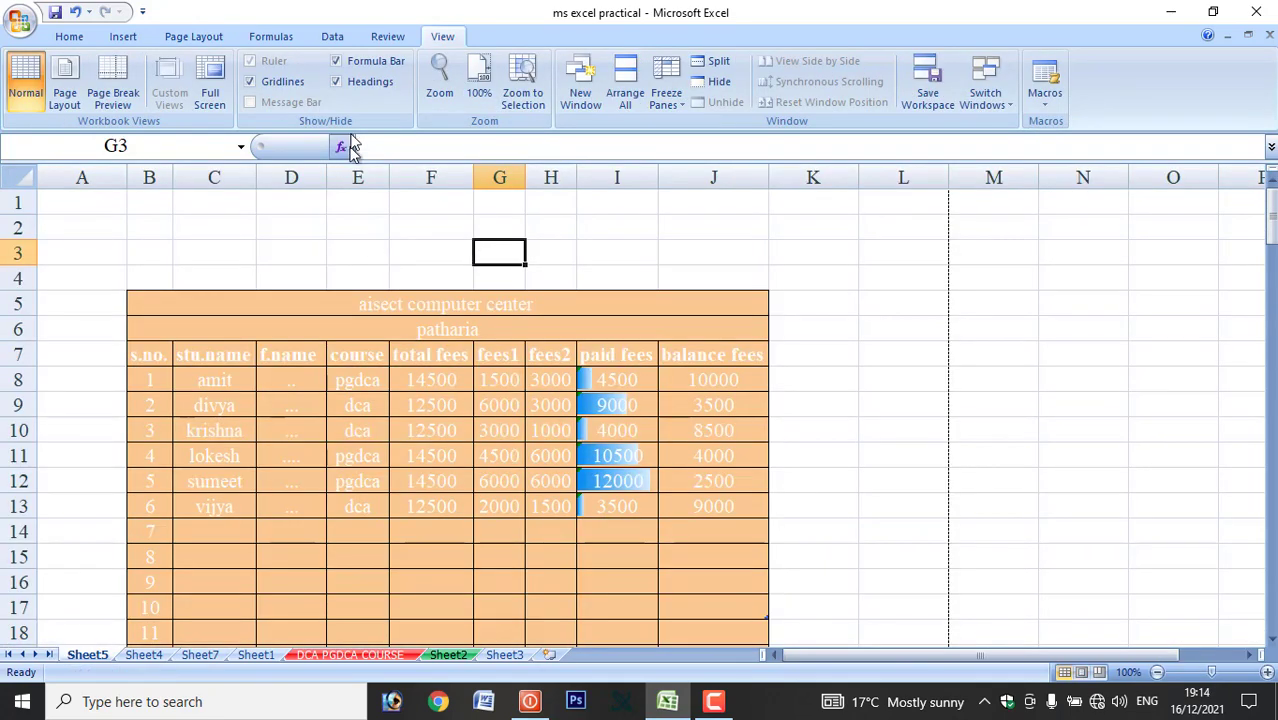
Set picture 13, the yellow flower image in the wallpaper folder, as the sheet background and view it around the fee table
left_click(182, 36)
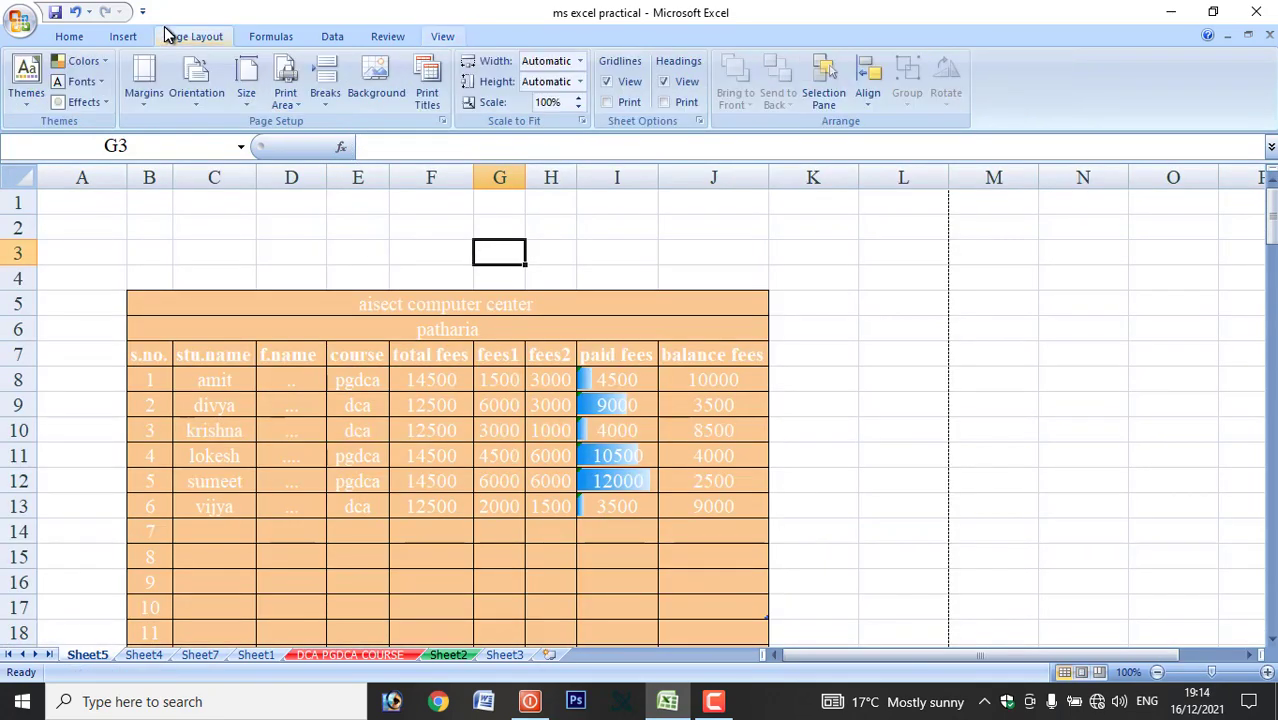
left_click(370, 98)
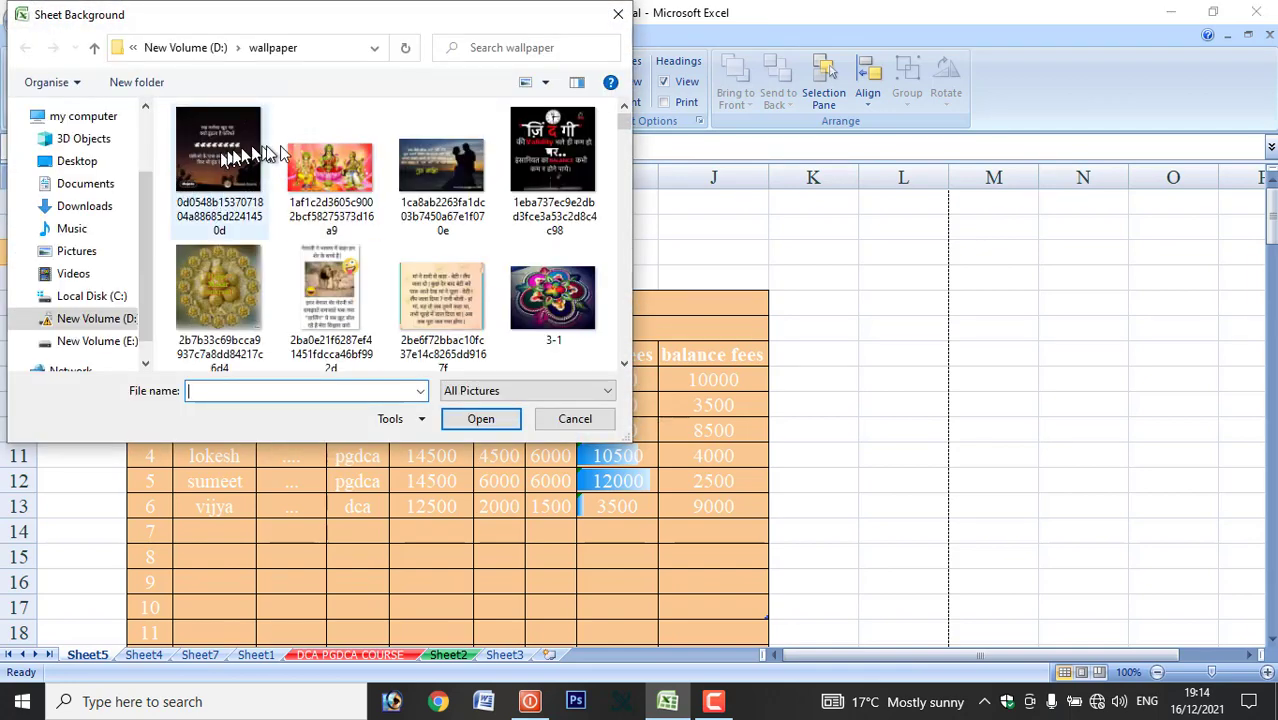
scroll(350, 175, "down", 1)
scroll(225, 270, "down", 3)
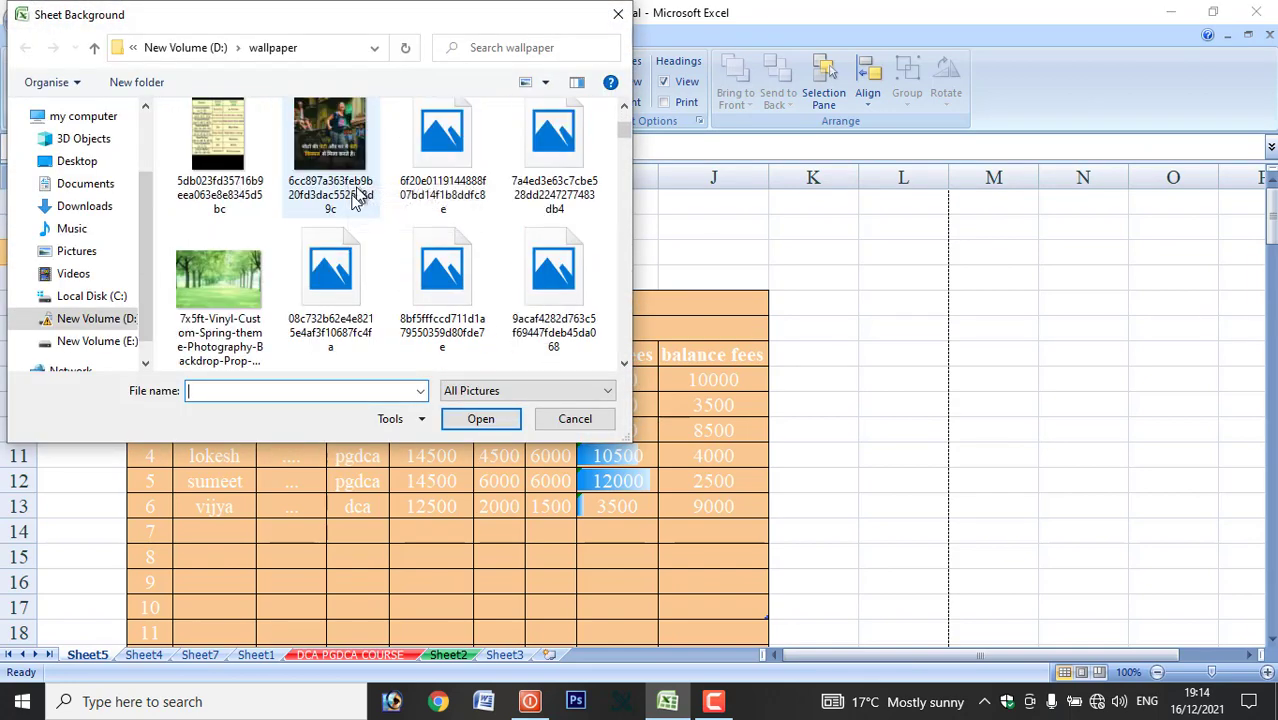
scroll(225, 275, "down", 3)
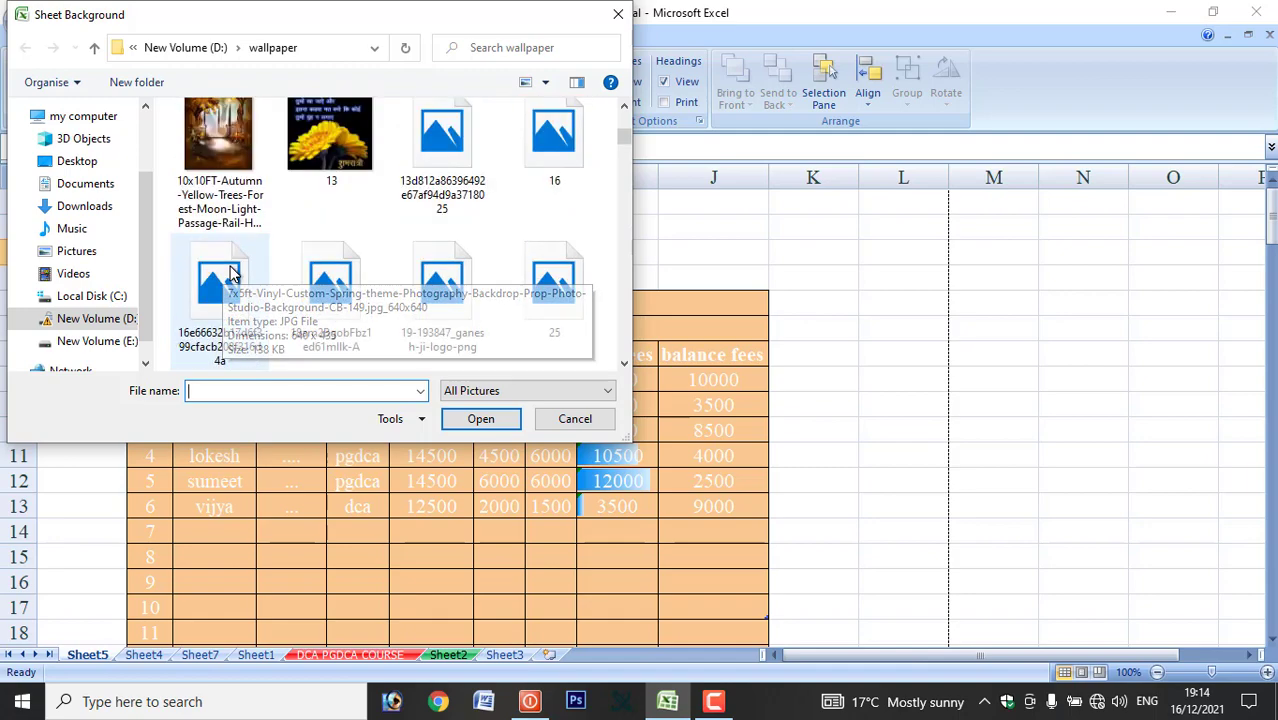
left_click(358, 122)
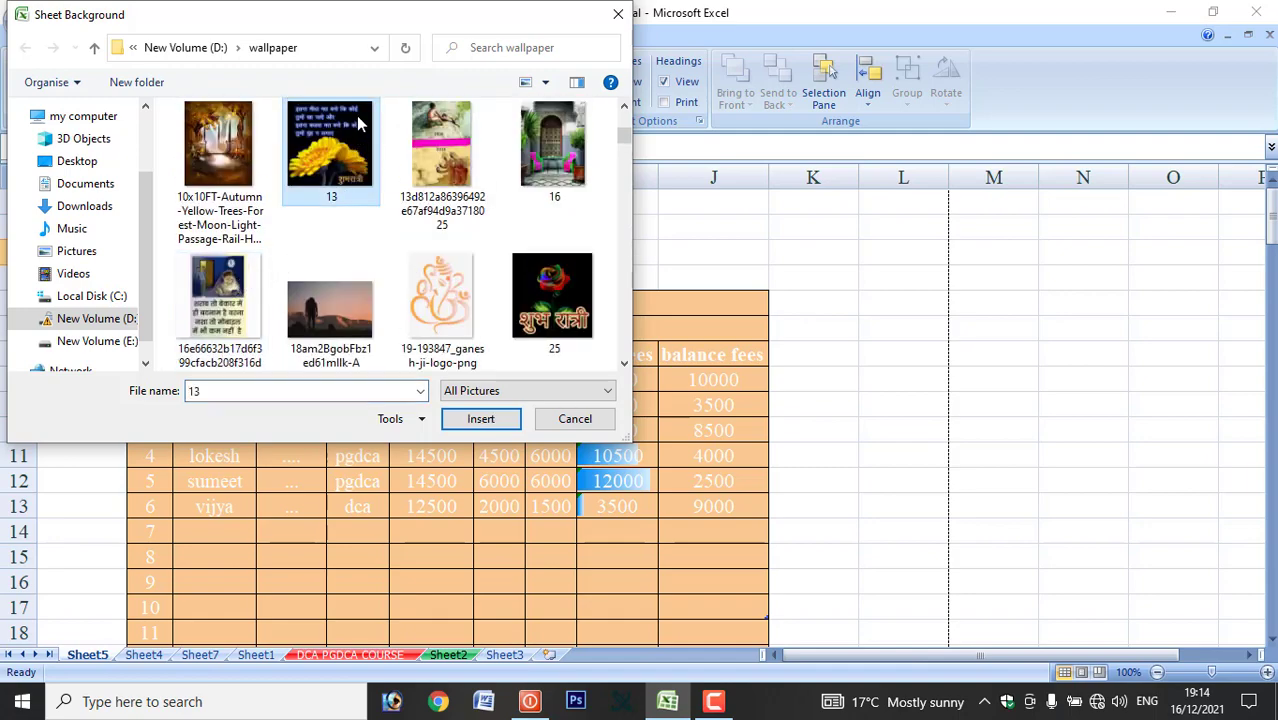
left_click(478, 419)
scroll(608, 325, "down", 9)
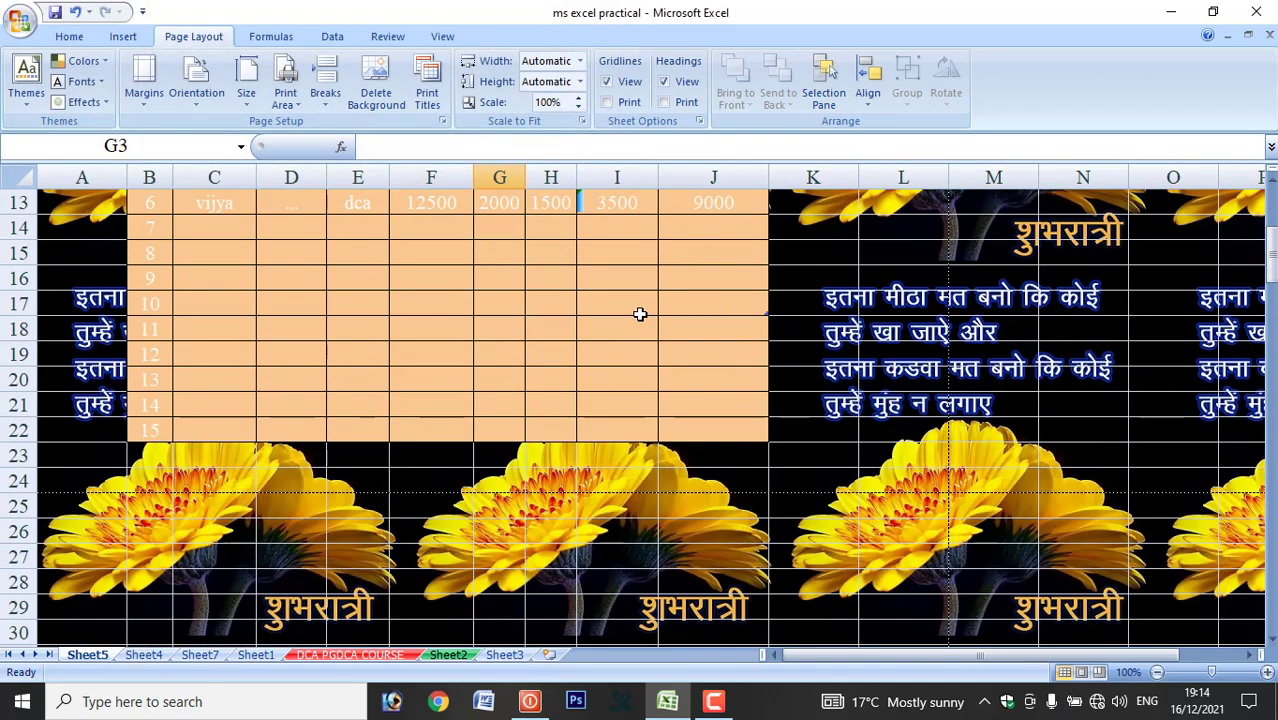
Look over the repeating flower background below the fee table, and delete the sheet background
scroll(600, 326, "down", 10)
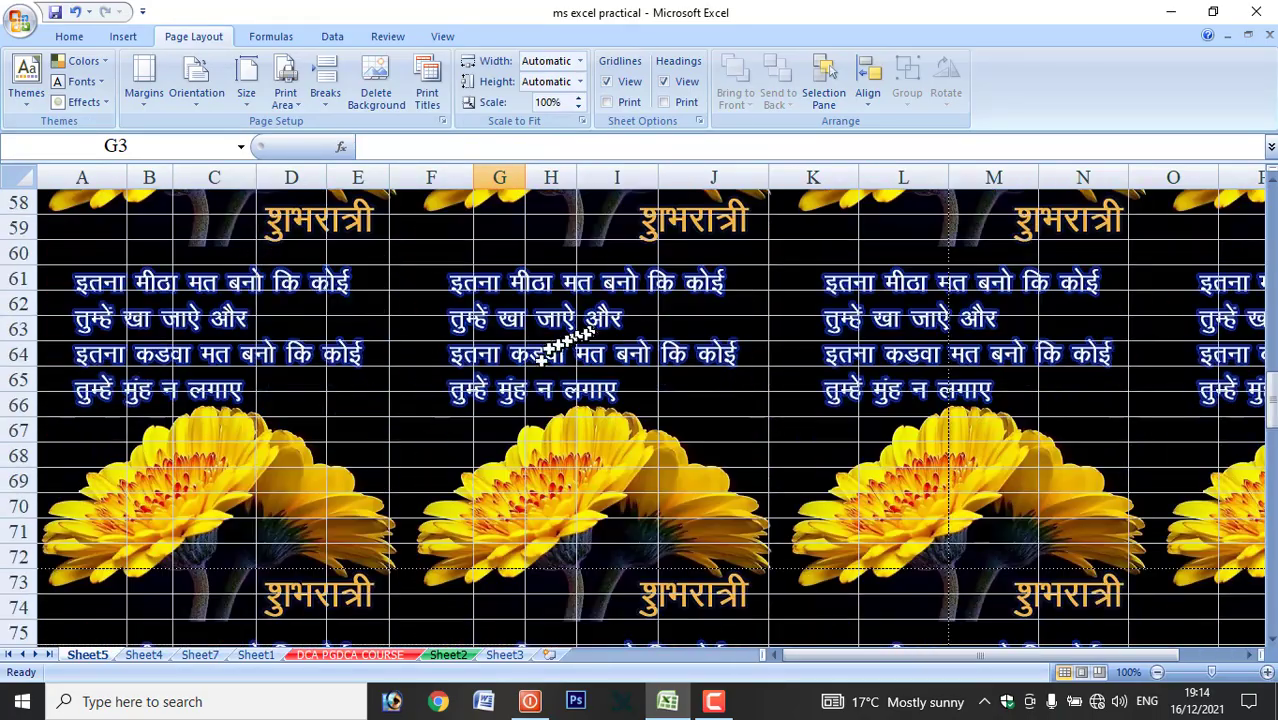
scroll(533, 406, "down", 3)
scroll(526, 340, "down", 3)
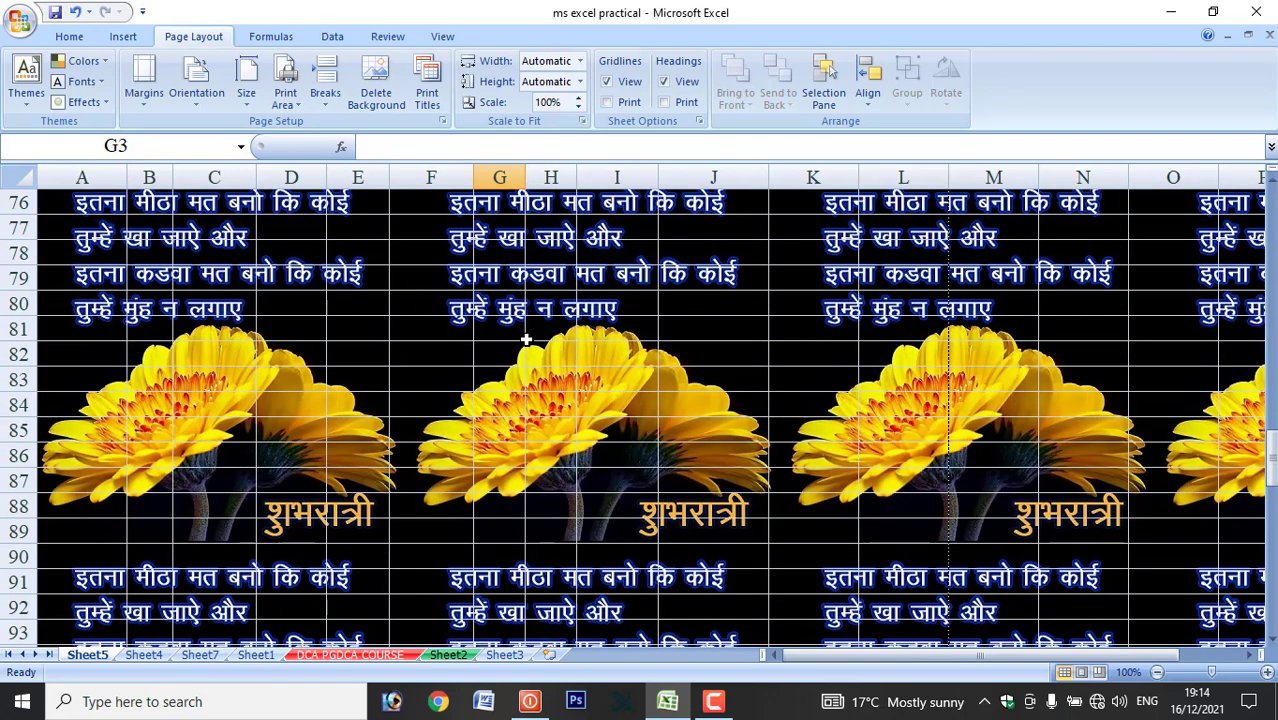
scroll(442, 200, "up", 10)
scroll(478, 318, "up", 5)
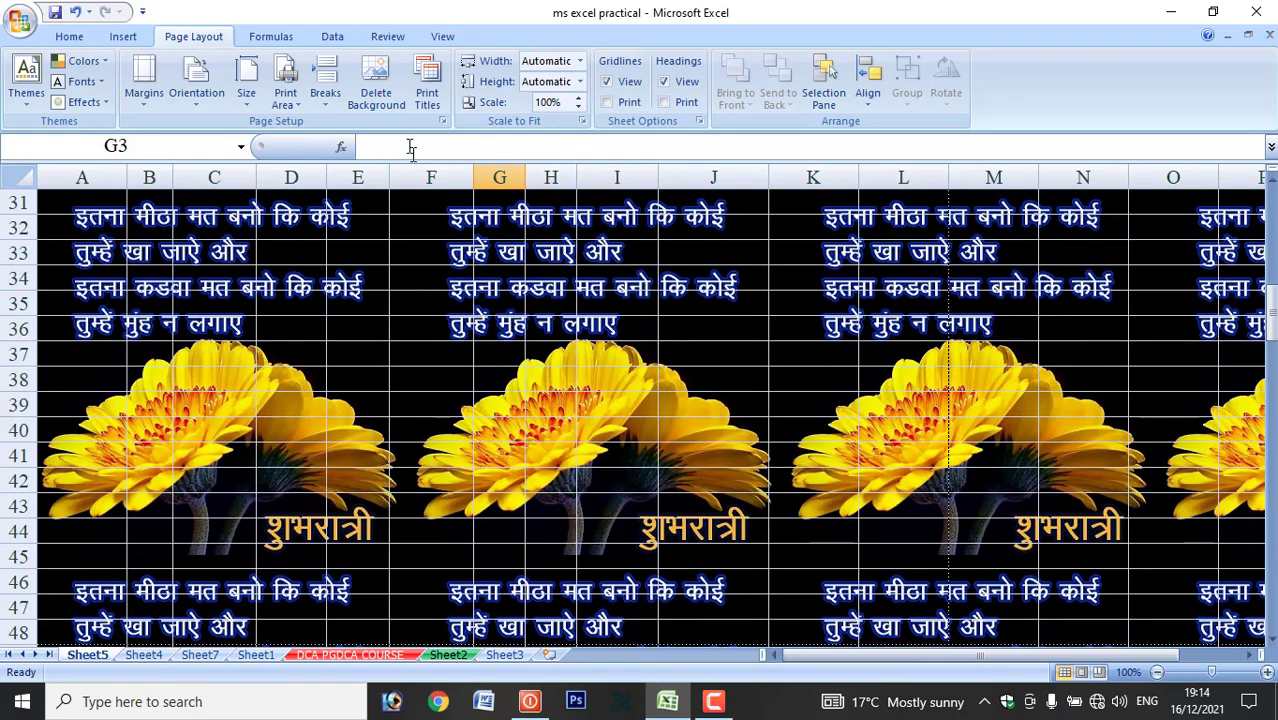
left_click(376, 97)
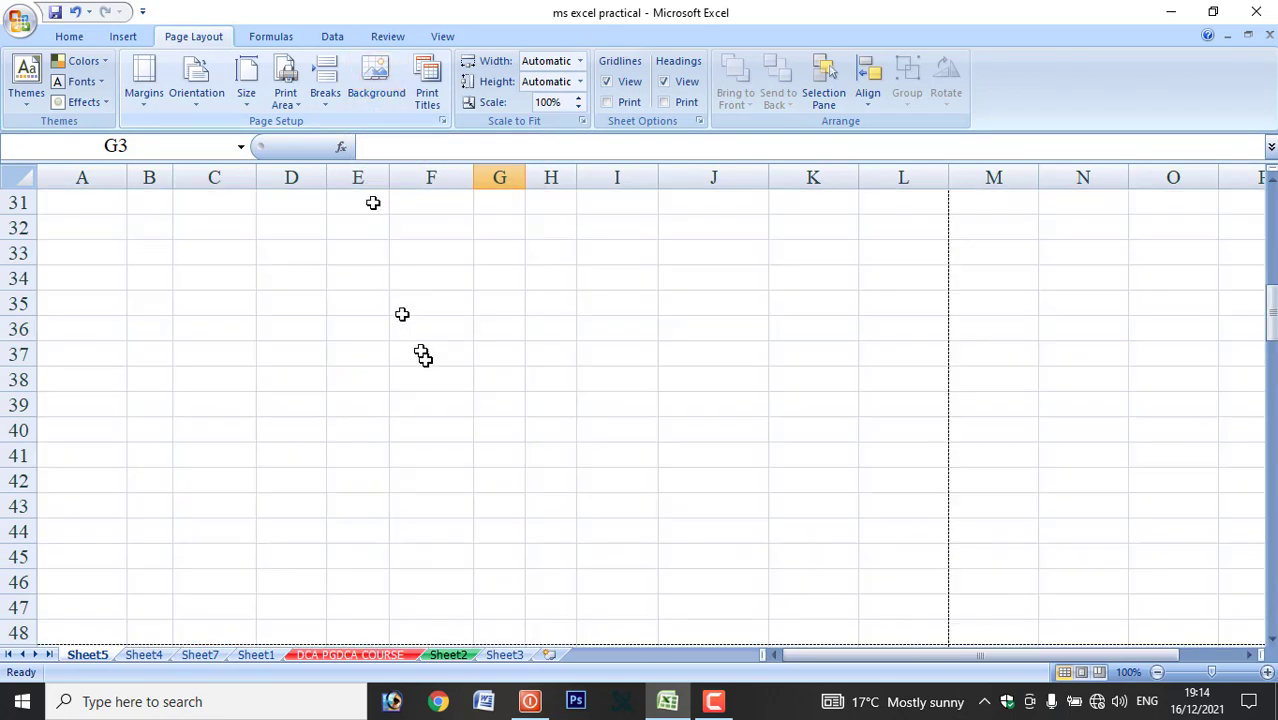
scroll(420, 330, "up", 10)
left_click(310, 302)
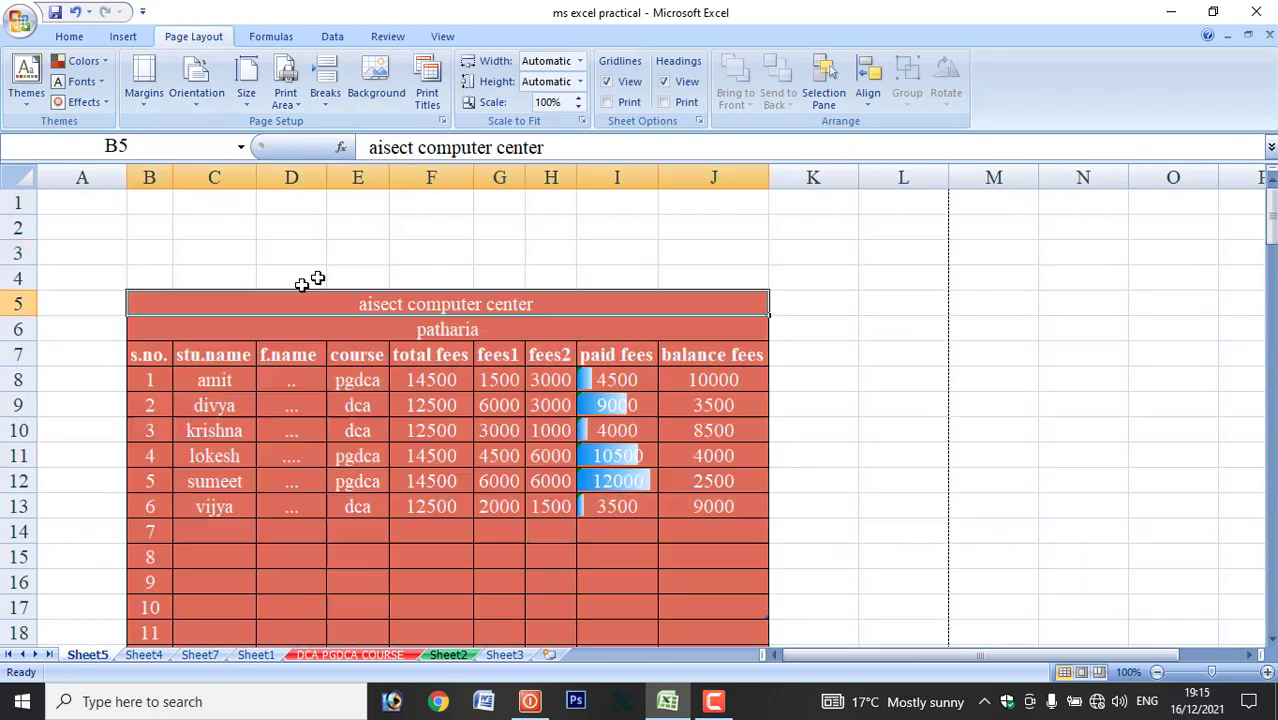
left_click(429, 96)
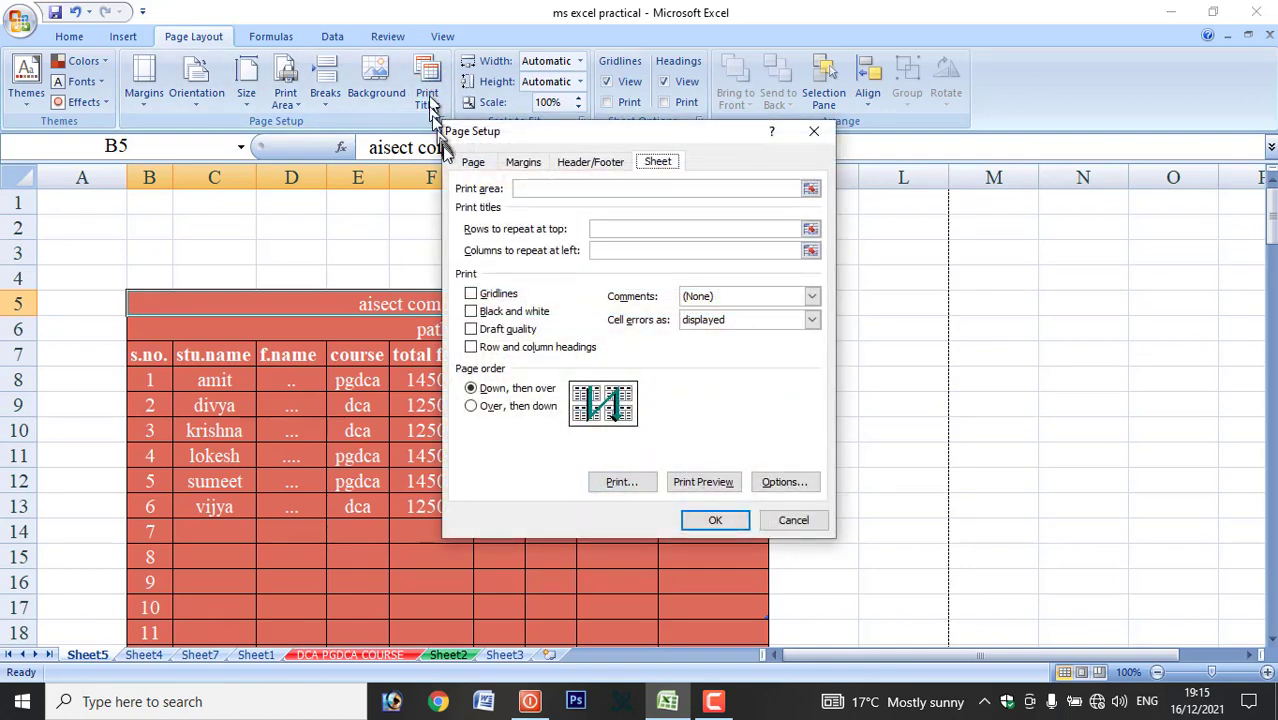
left_click(526, 190)
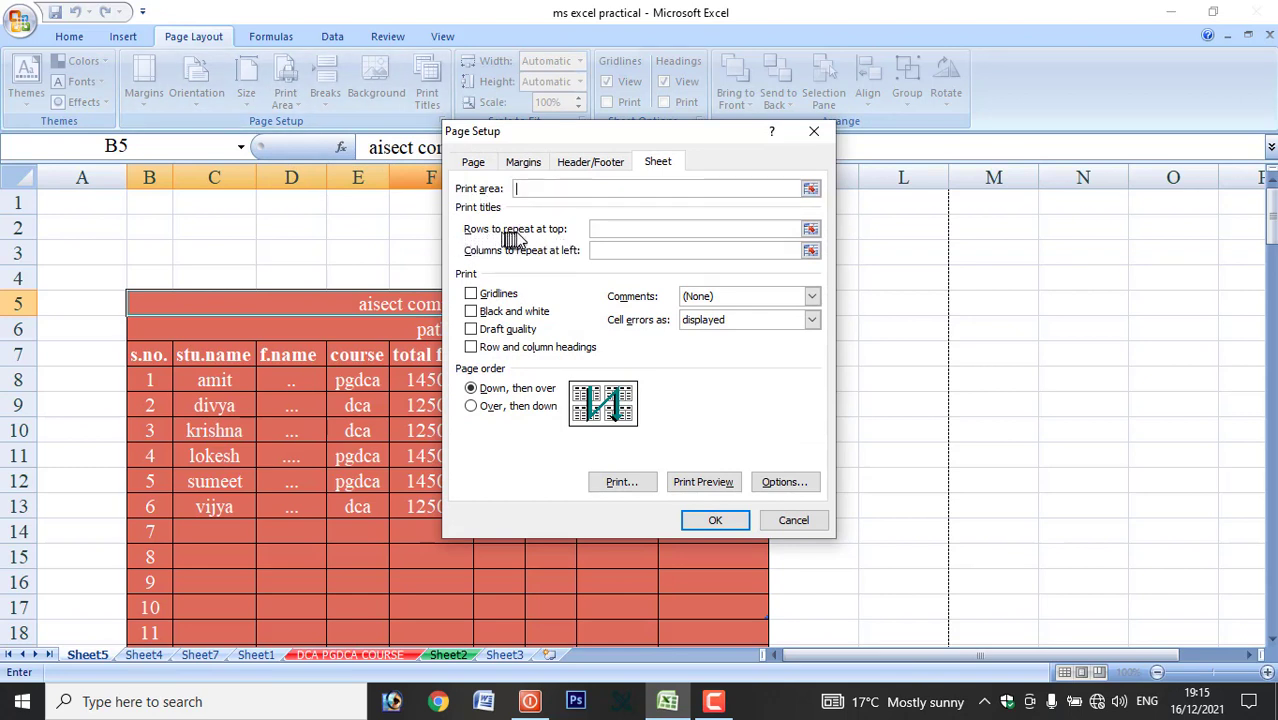
left_click(606, 234)
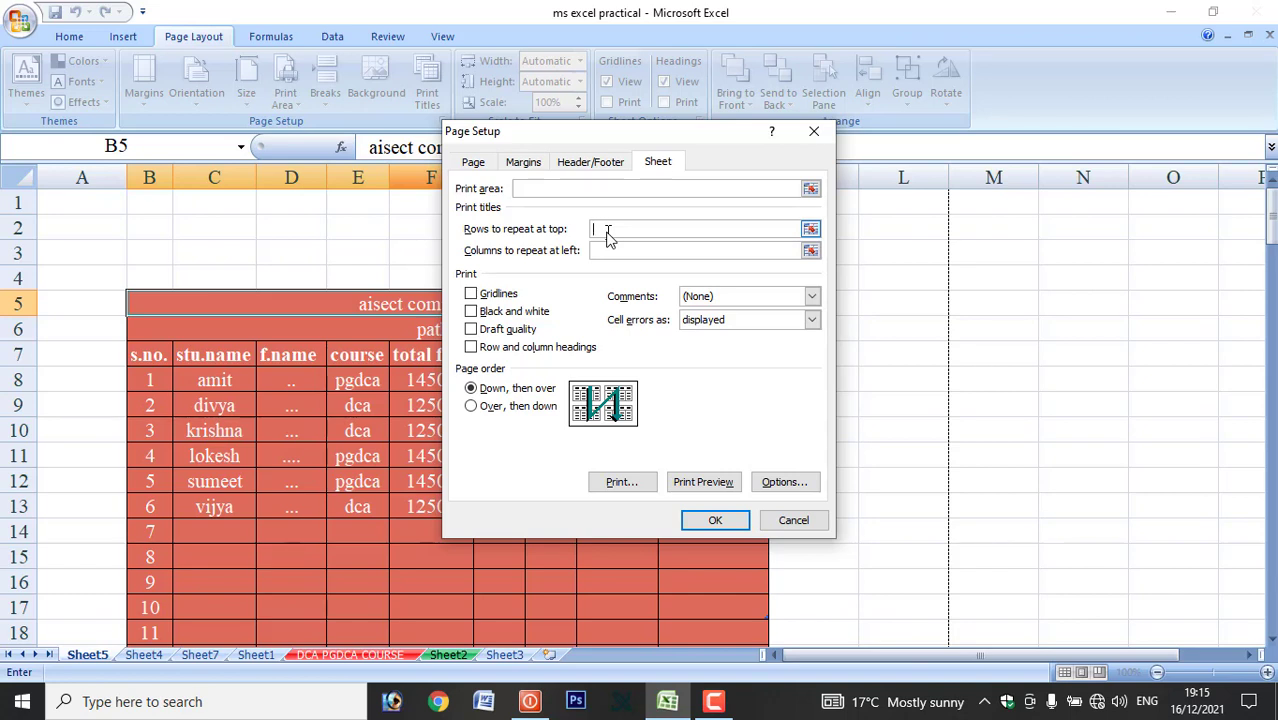
left_click(814, 131)
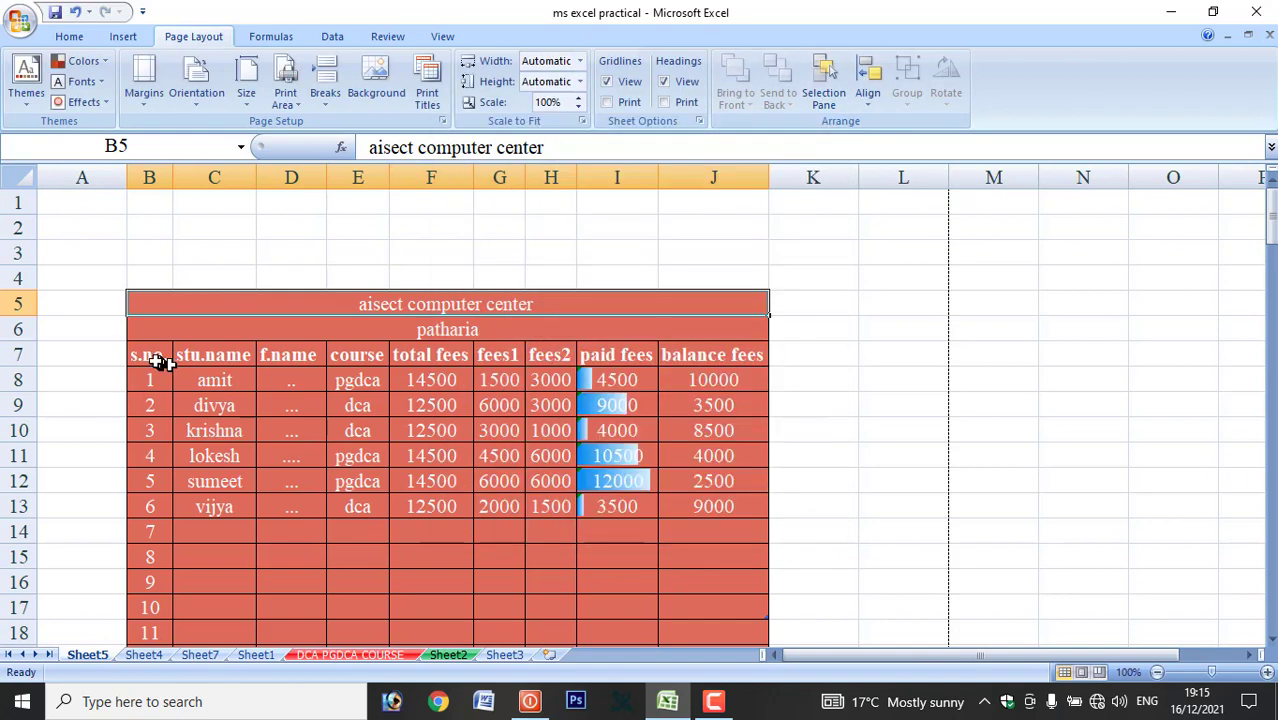
Extend the fee table from serial number 15 down to 61 in row 68, keeping the same borders and fill
left_click(160, 363)
scroll(200, 400, "down", 3)
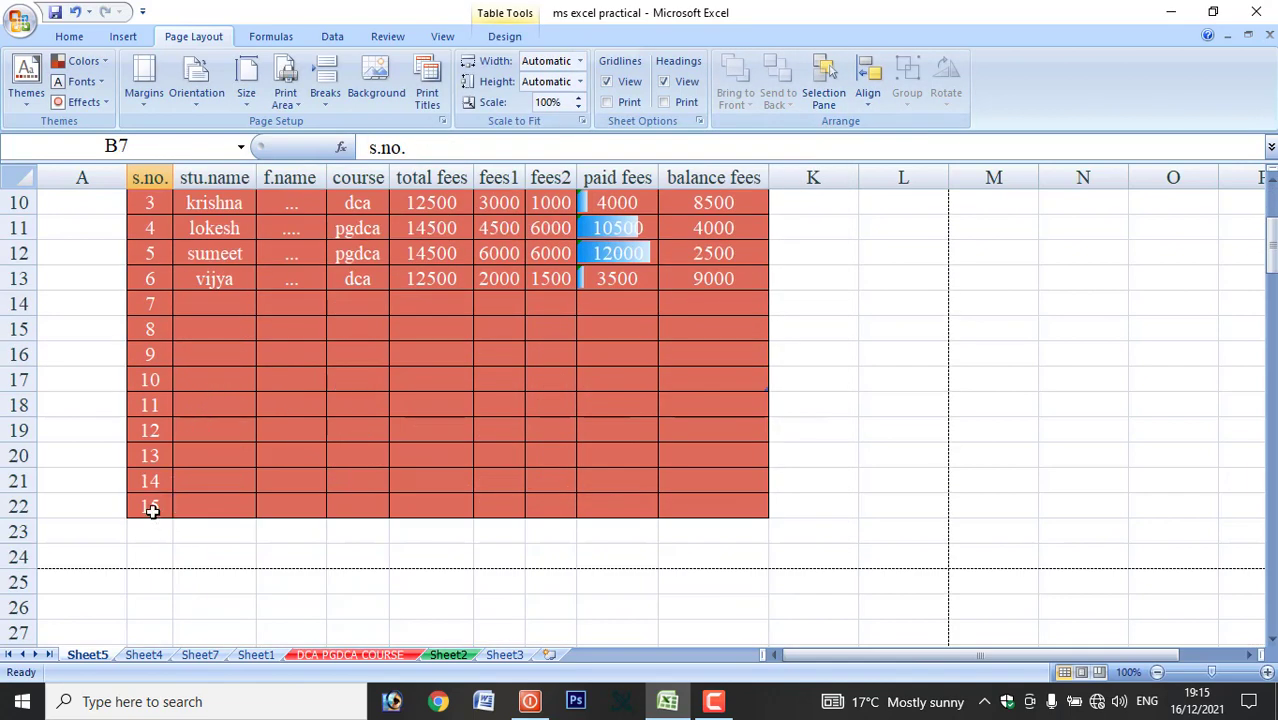
scroll(152, 505, "up", 3)
scroll(150, 460, "down", 3)
left_click(150, 505)
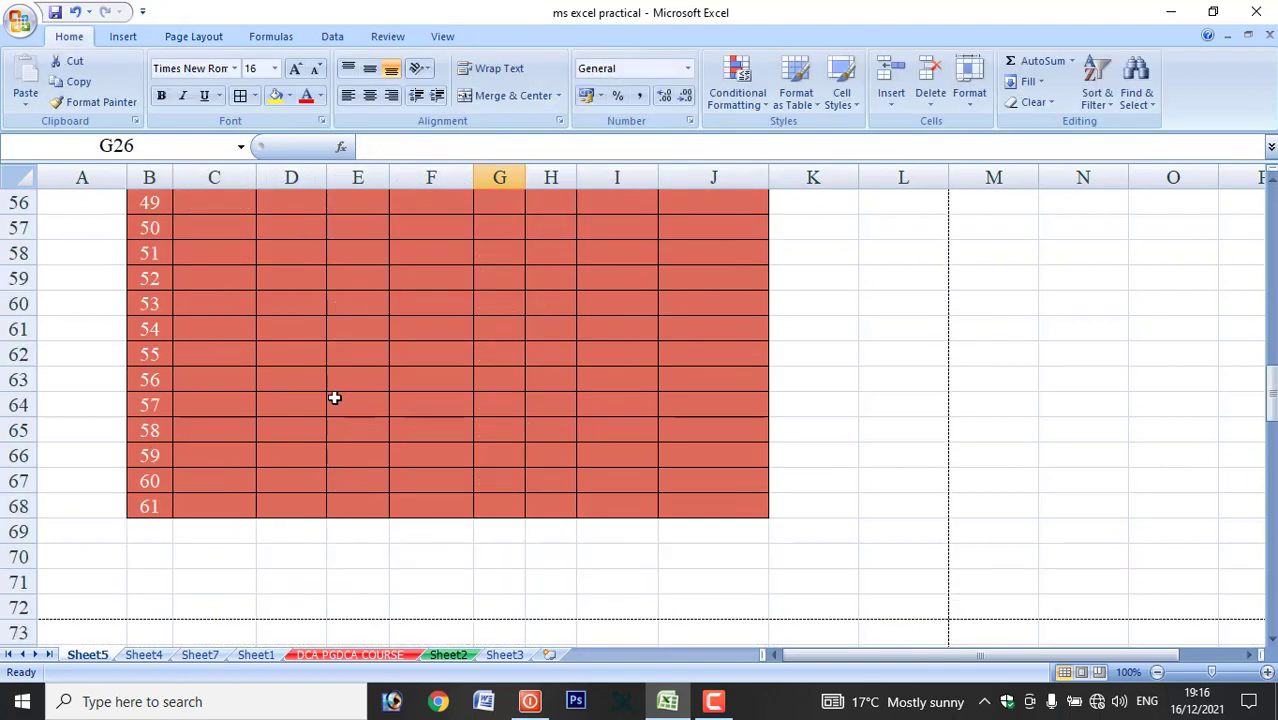
Check pages 1 and 2 of the extended fee table in print preview for the heading row
scroll(334, 398, "up", 13)
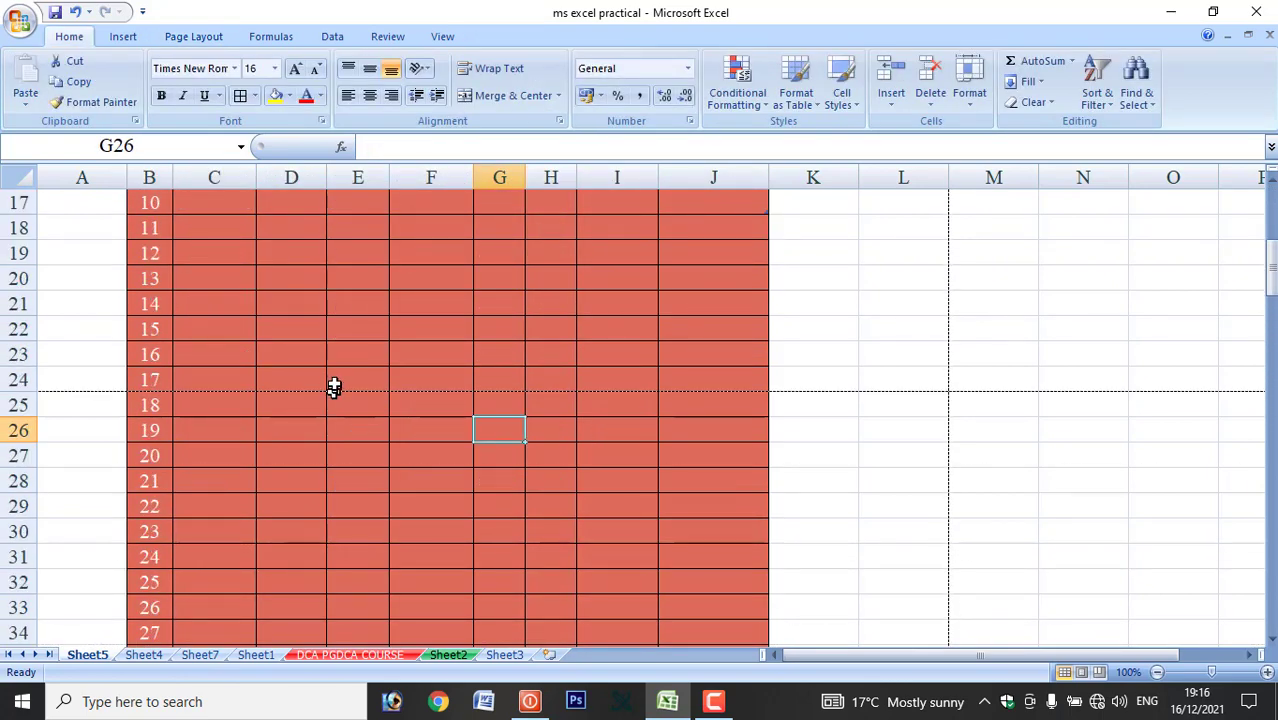
scroll(334, 387, "up", 5)
left_click(200, 347)
left_click(227, 358)
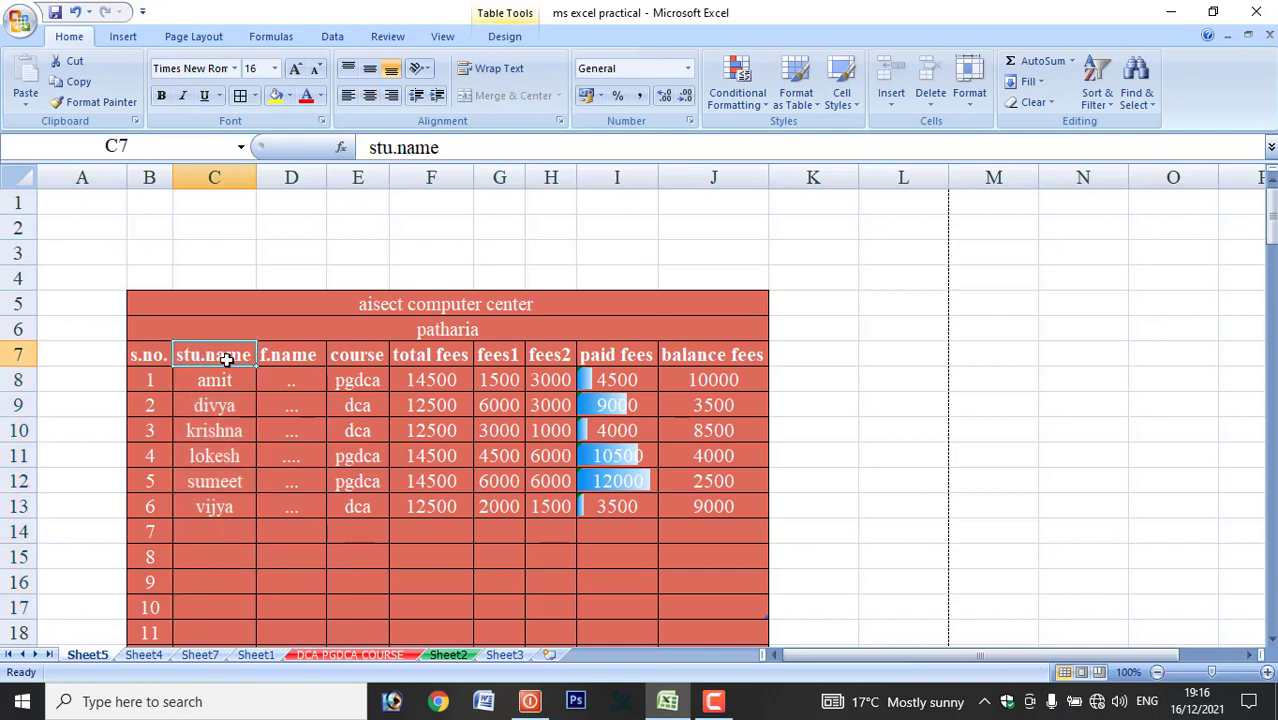
key("ctrl+F2")
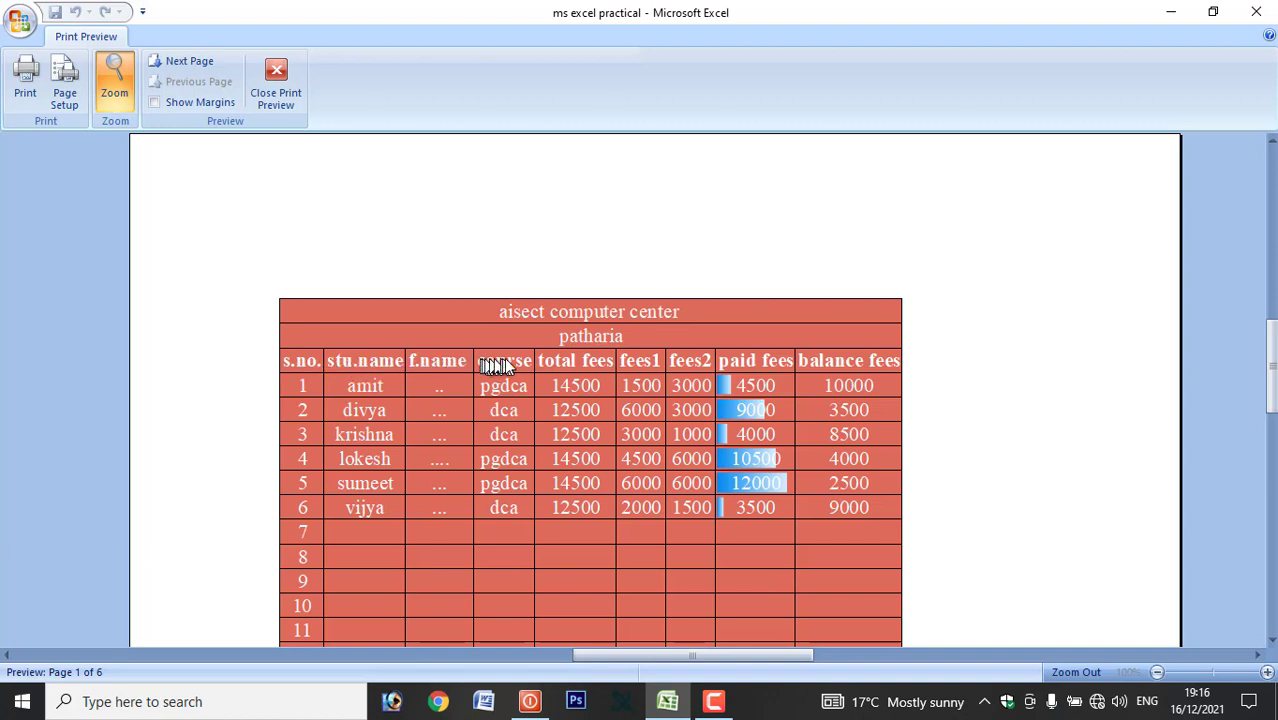
left_click(180, 60)
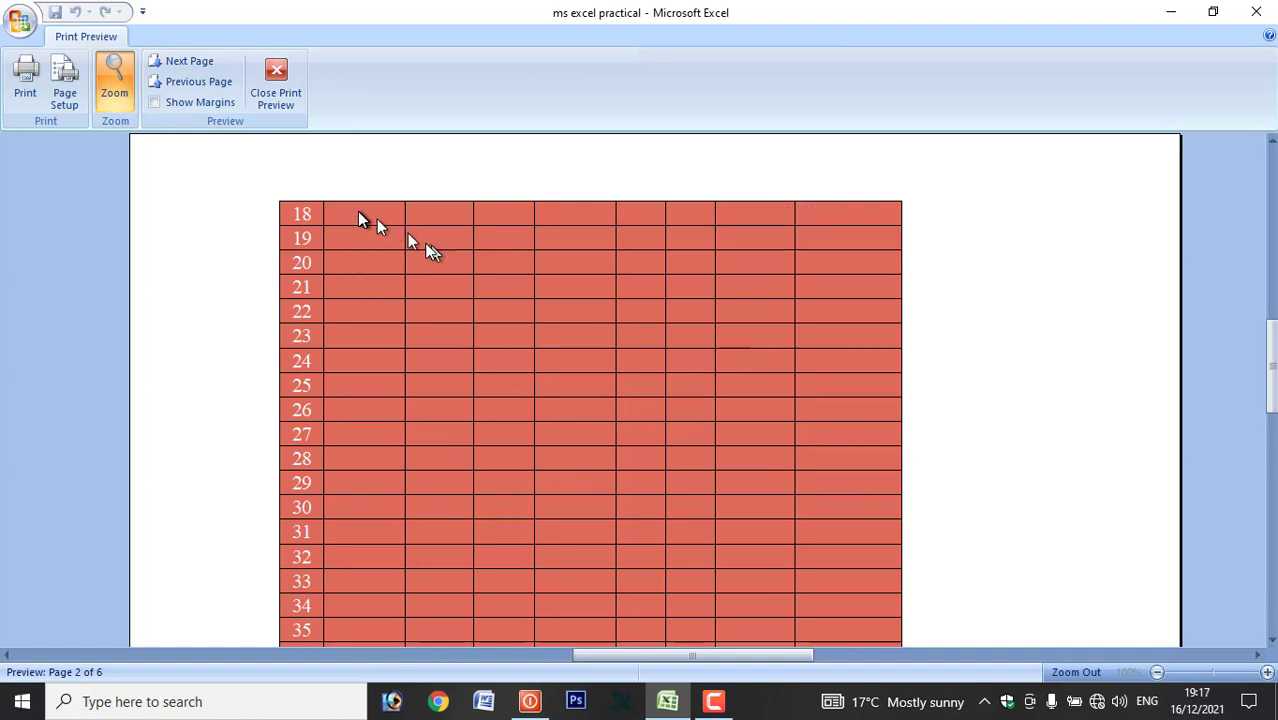
left_click(275, 92)
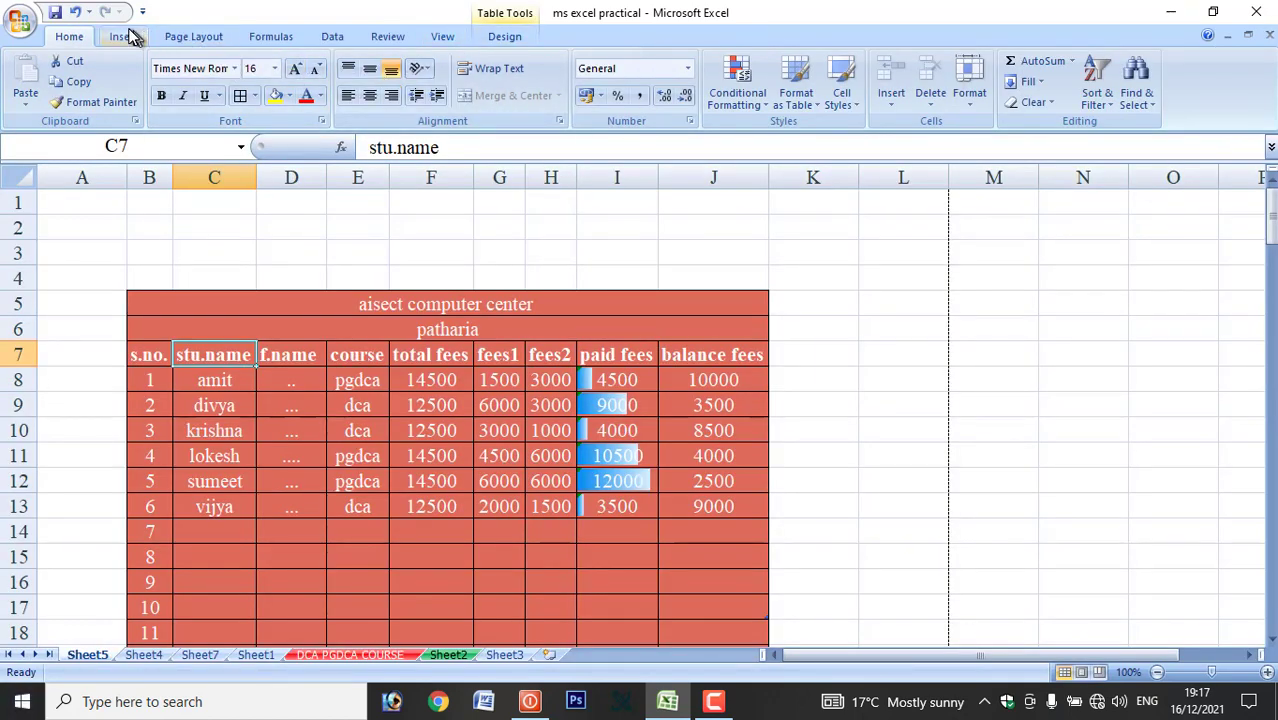
Set the fee table's heading row, $7:$7, as the print title row to repeat at the top of every page
left_click(194, 37)
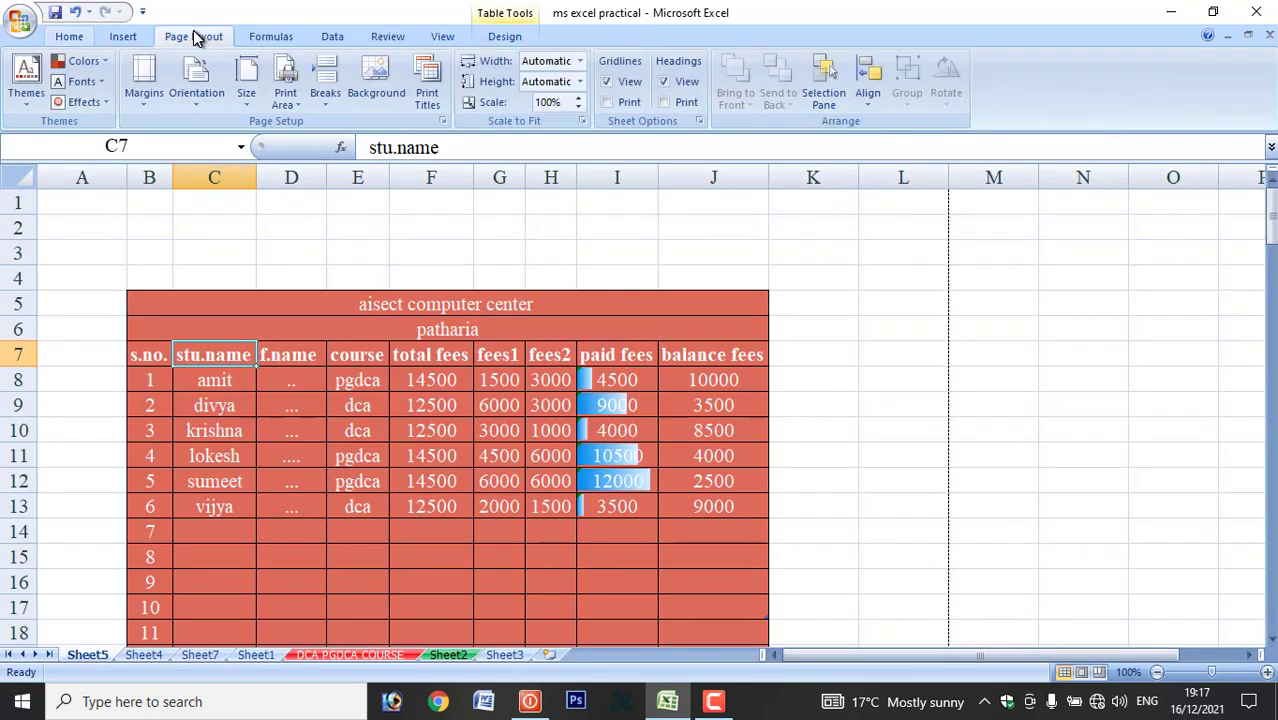
left_click(427, 107)
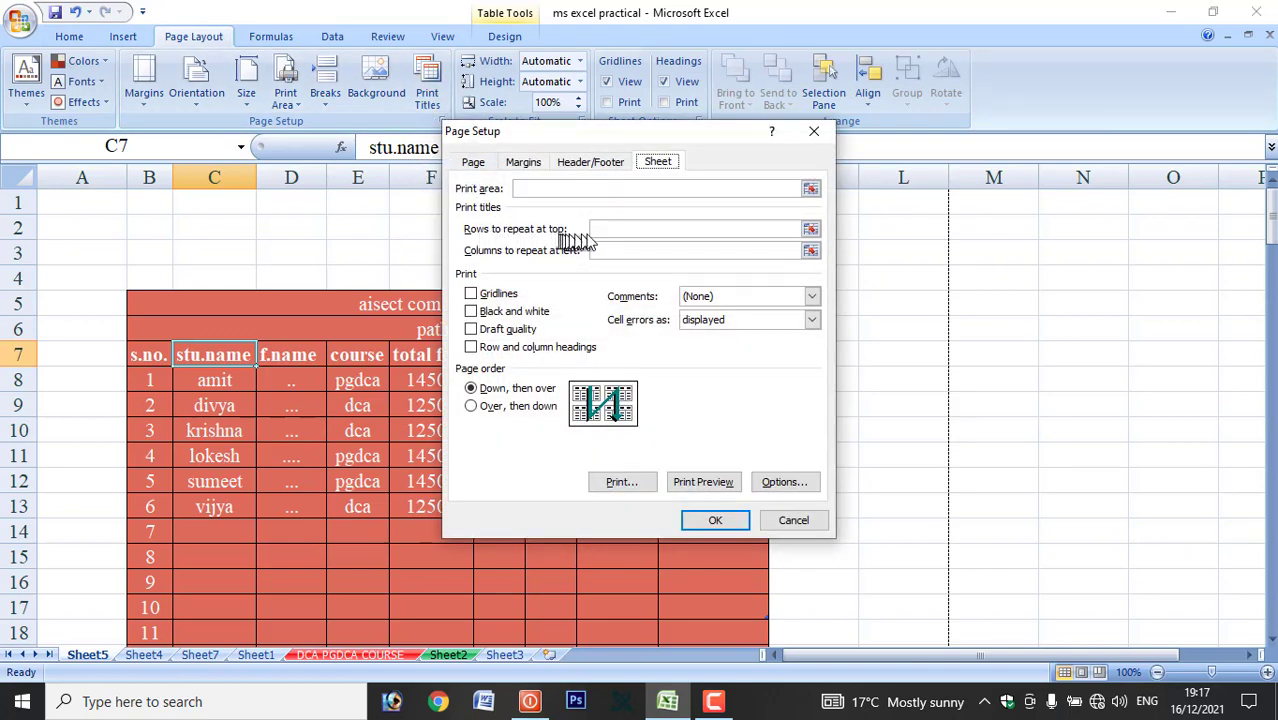
left_click(623, 229)
left_click_drag(610, 136, 845, 133)
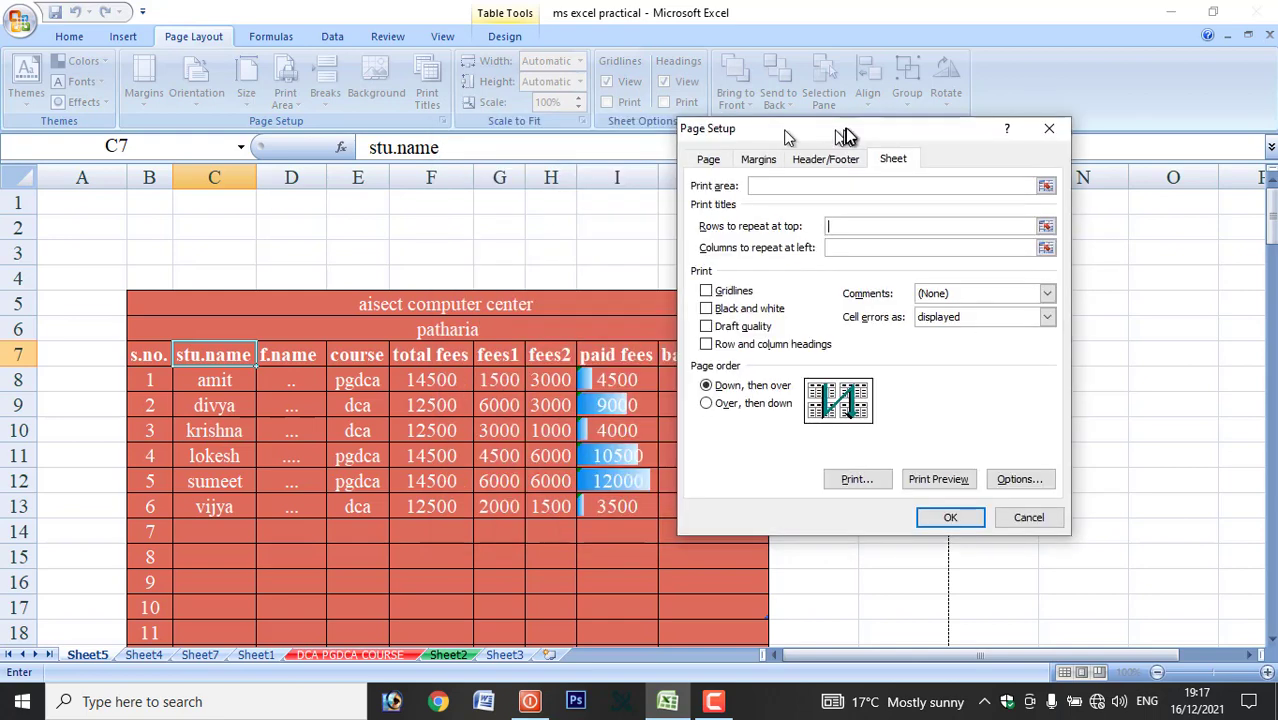
left_click(15, 356)
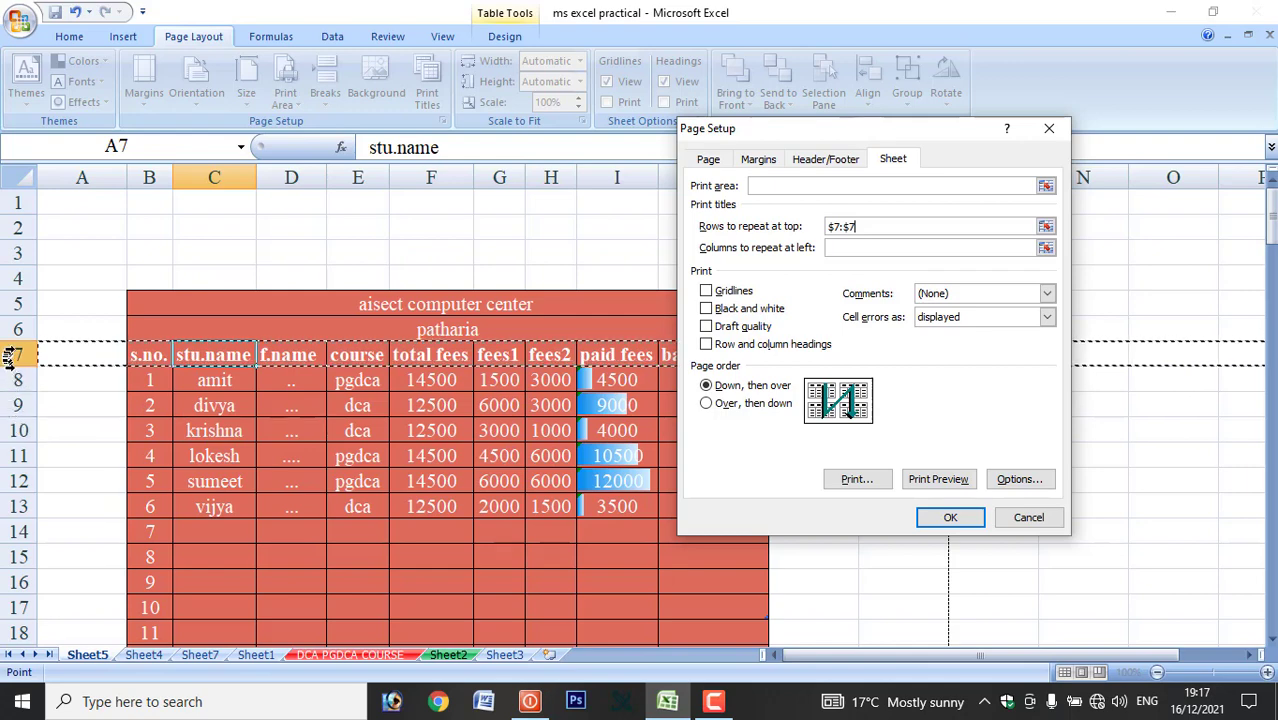
left_click(876, 228)
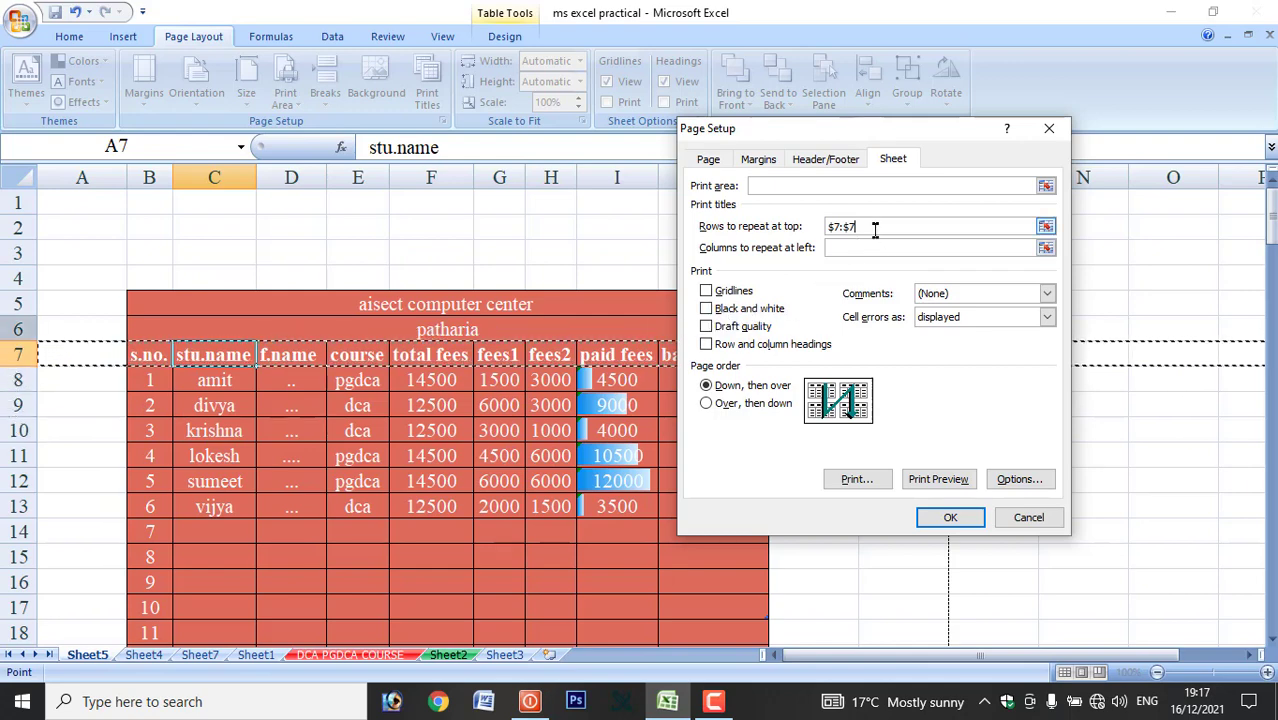
left_click(951, 519)
Check in print preview whether page 2 of the fee table repeats the column headings
left_click(415, 412)
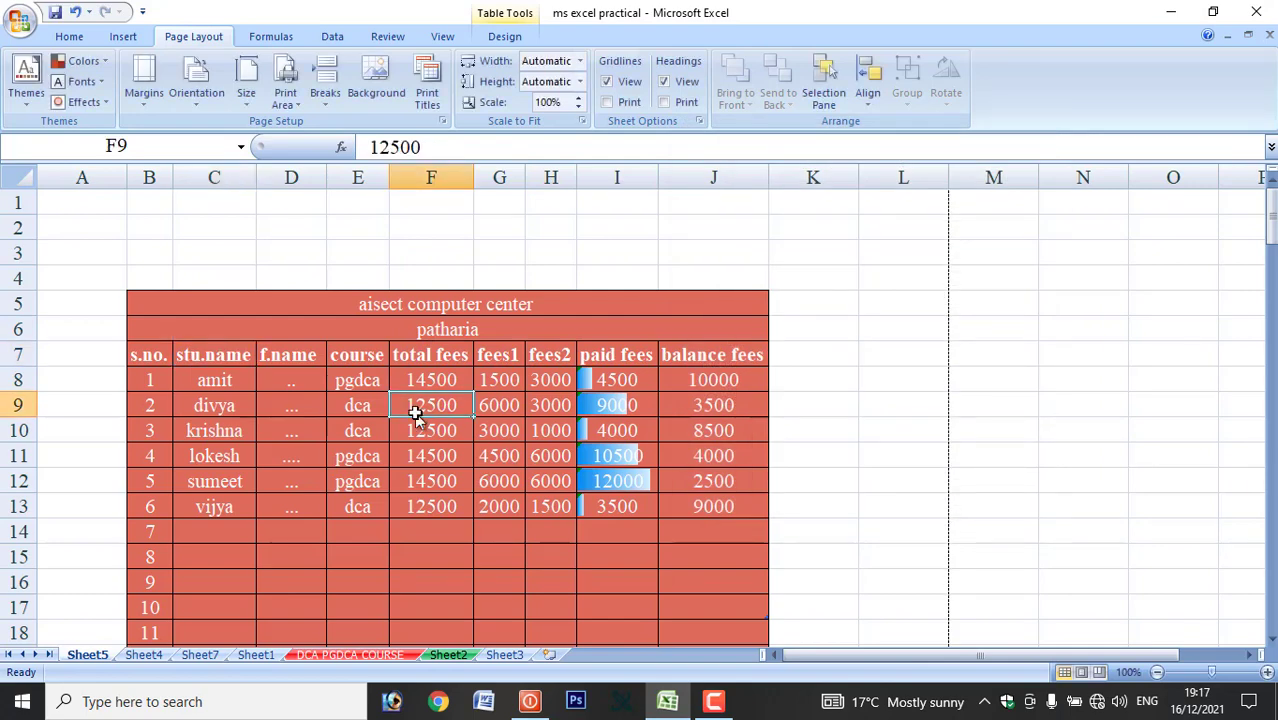
key("ctrl+F2")
left_click(413, 410)
scroll(411, 309, "down", 3)
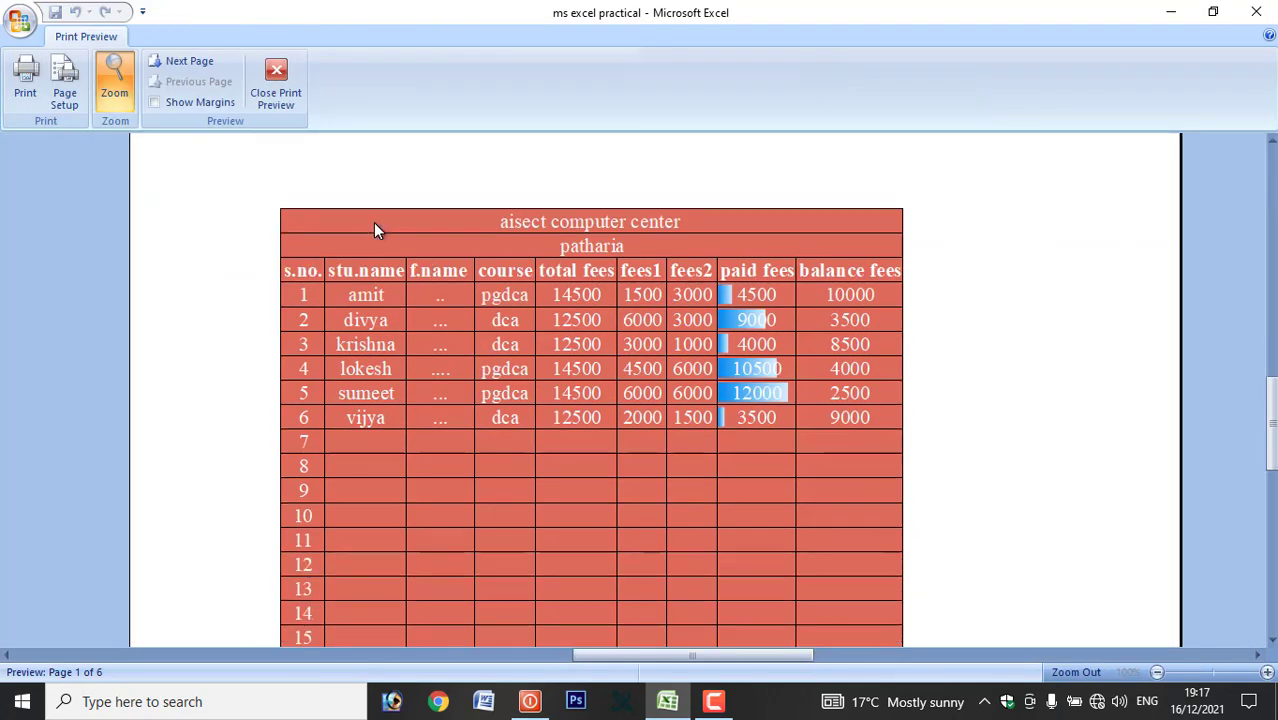
left_click(190, 68)
scroll(508, 336, "up", 3)
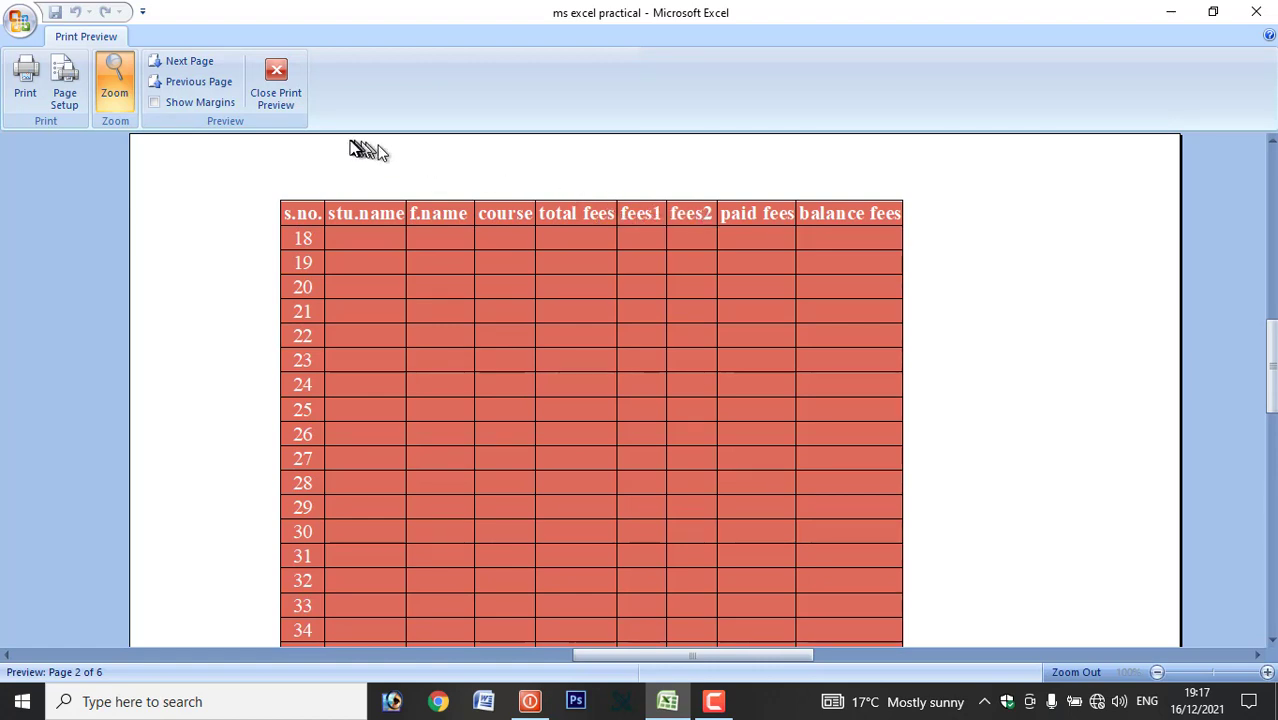
left_click(276, 85)
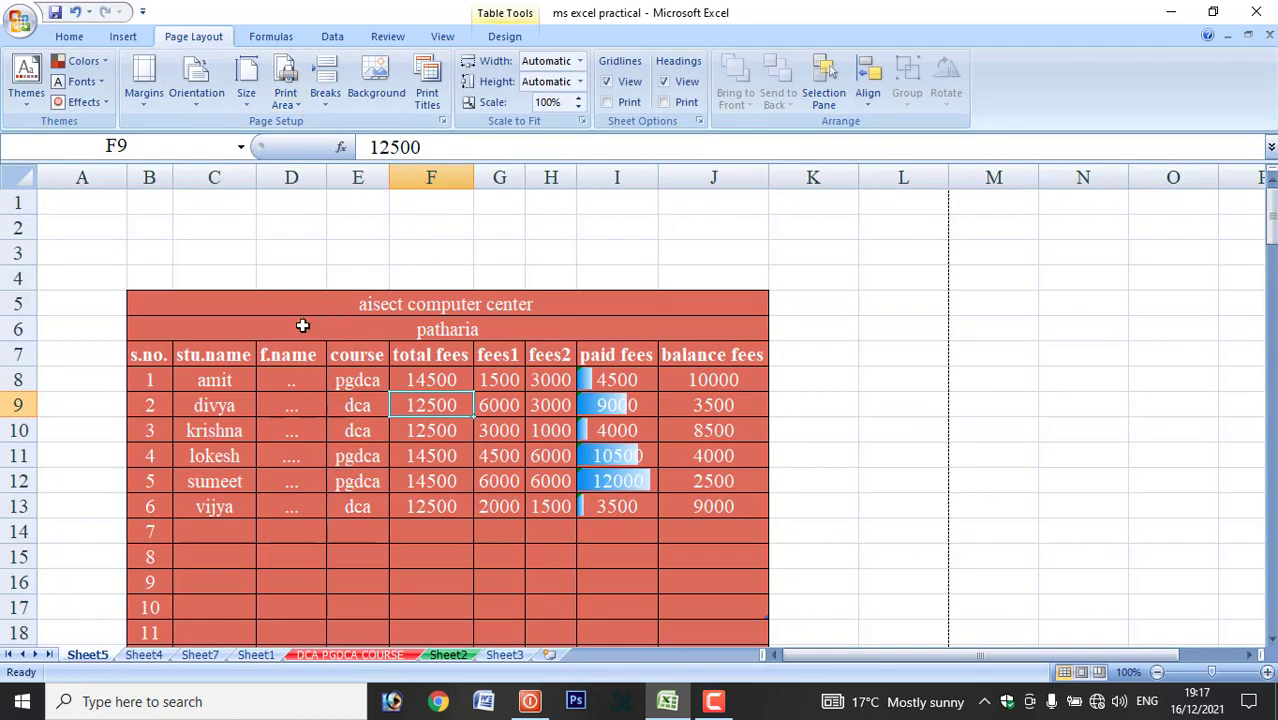
Clear the $7:$7 rows to repeat at top and check page 2 of the fee table in print preview
left_click(424, 100)
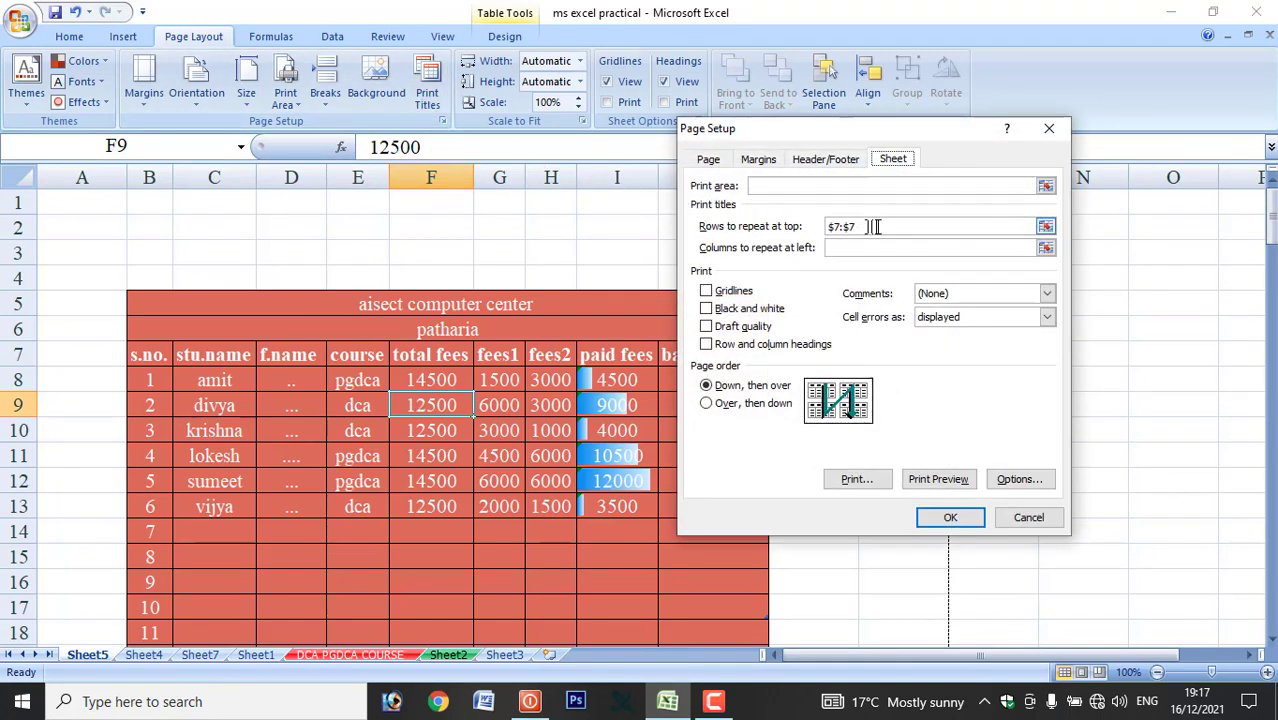
left_click(877, 226)
left_click_drag(877, 226, 821, 228)
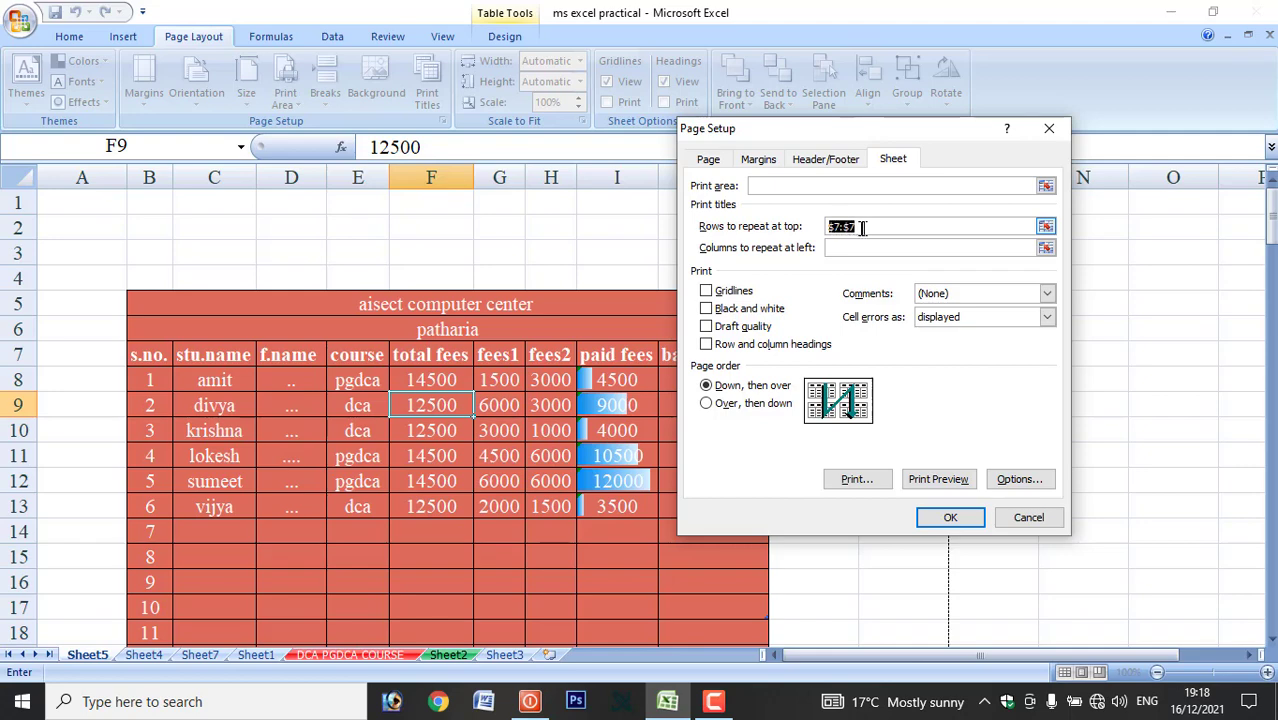
left_click(962, 518)
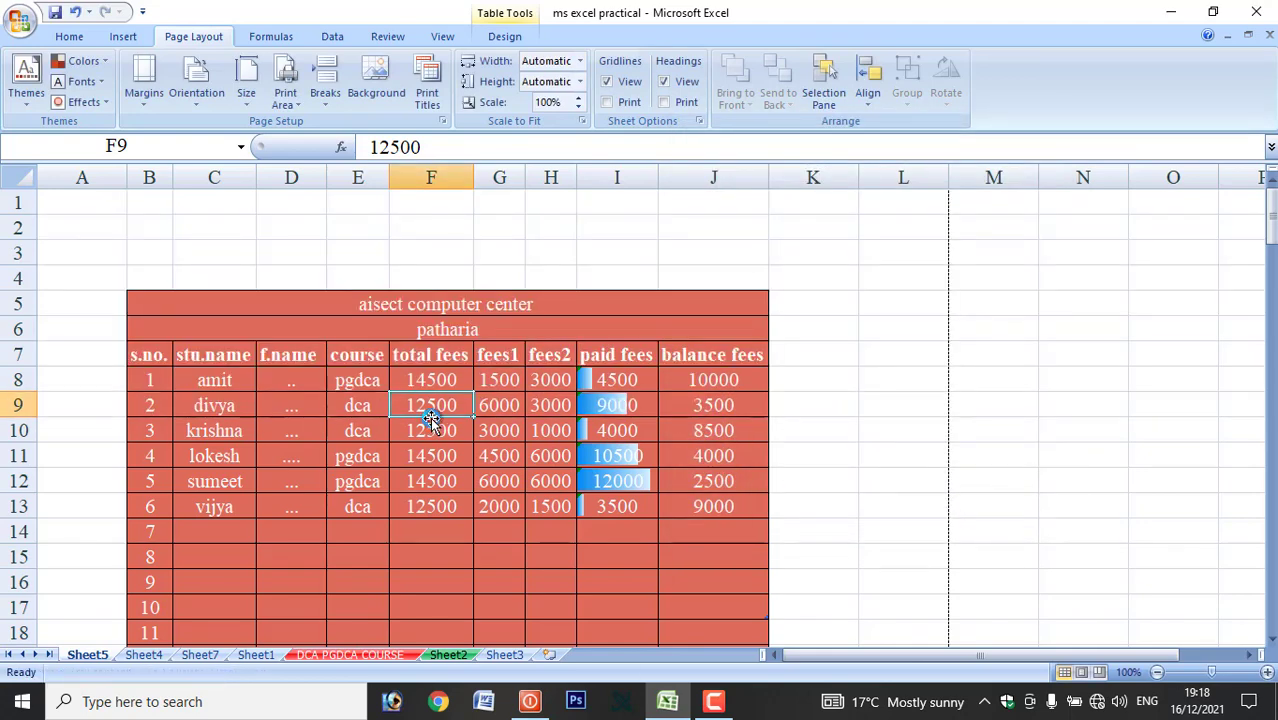
key("ctrl+F2")
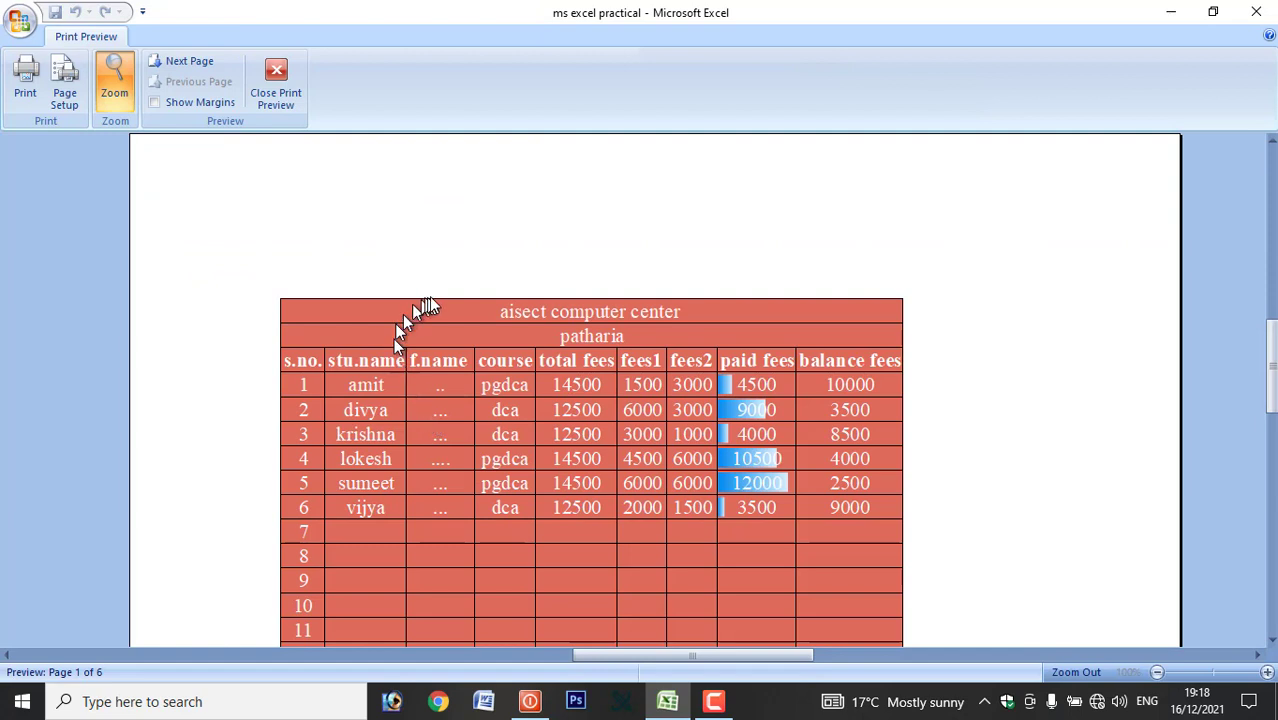
left_click(195, 61)
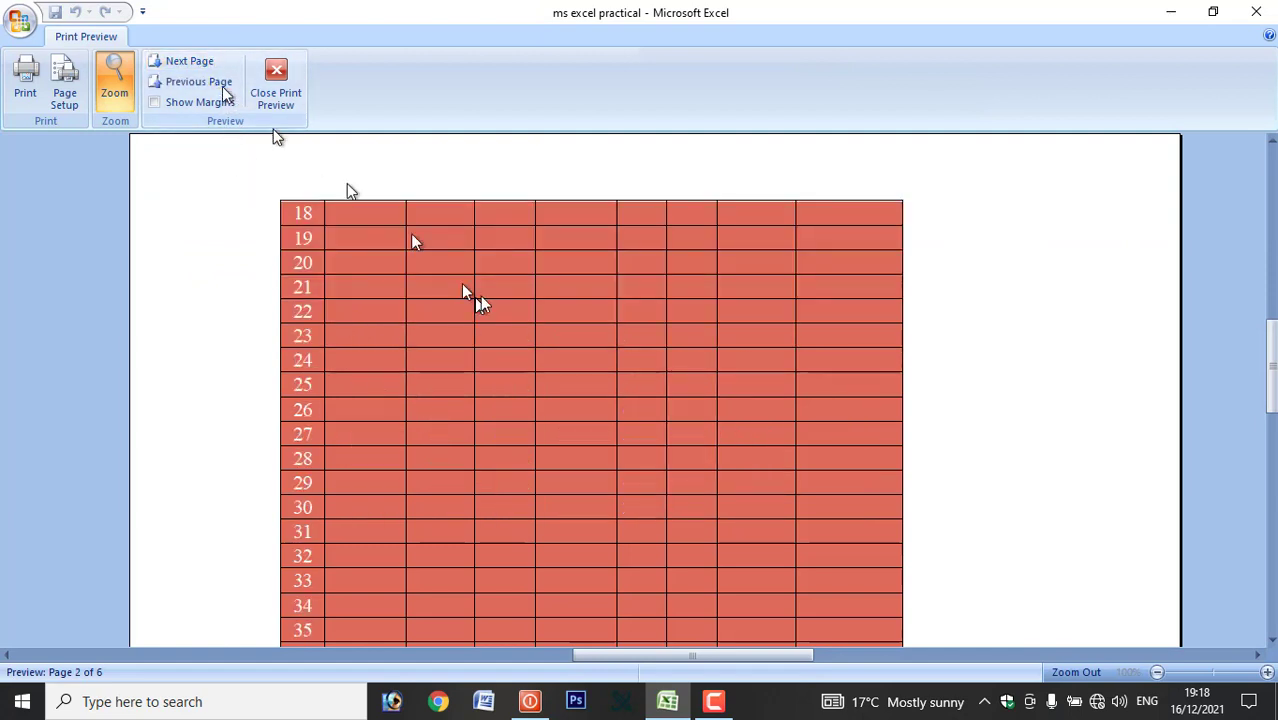
left_click(280, 90)
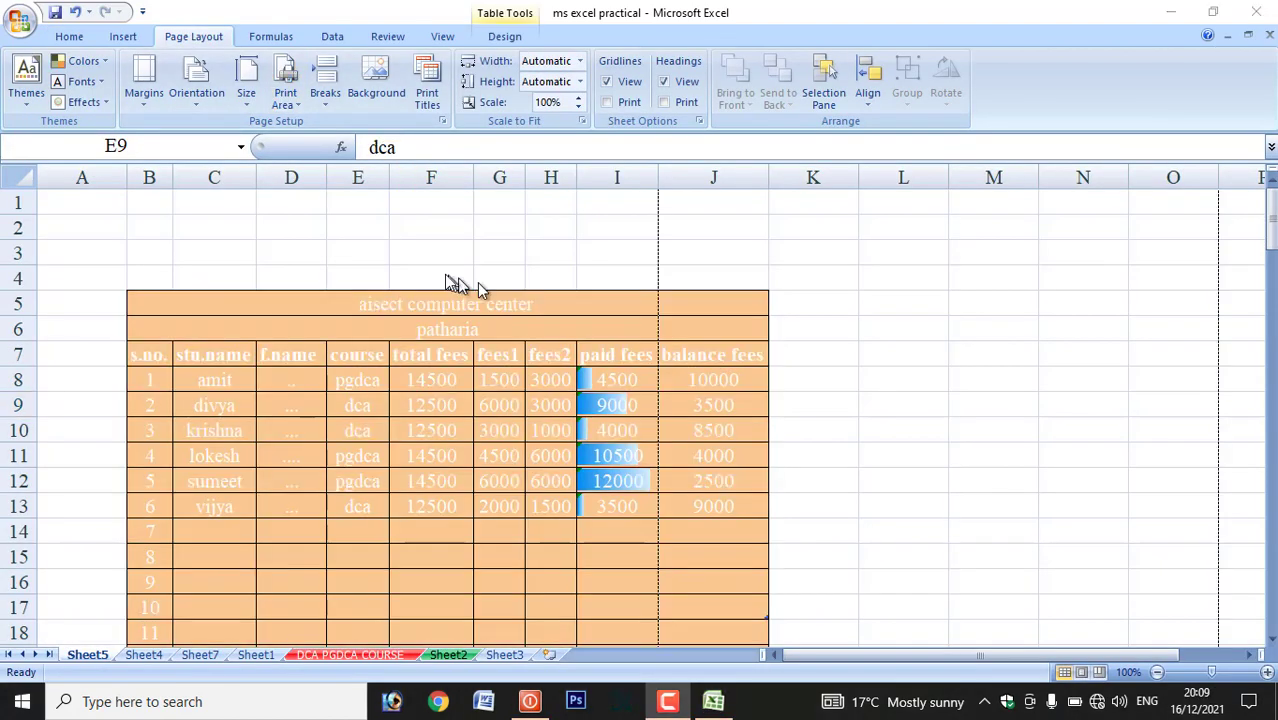
Look through the long fee table from its title down to the lower serial numbers and back
left_click(445, 273)
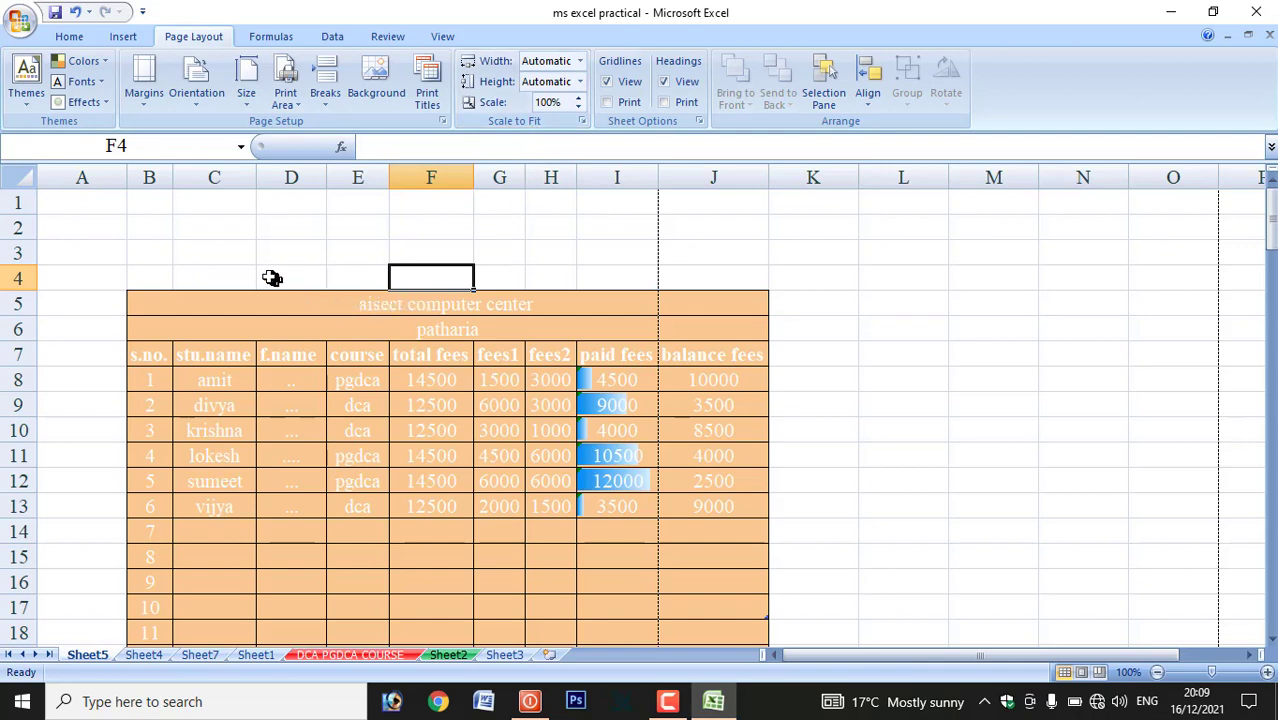
scroll(268, 278, "down", 3)
scroll(268, 278, "down", 20)
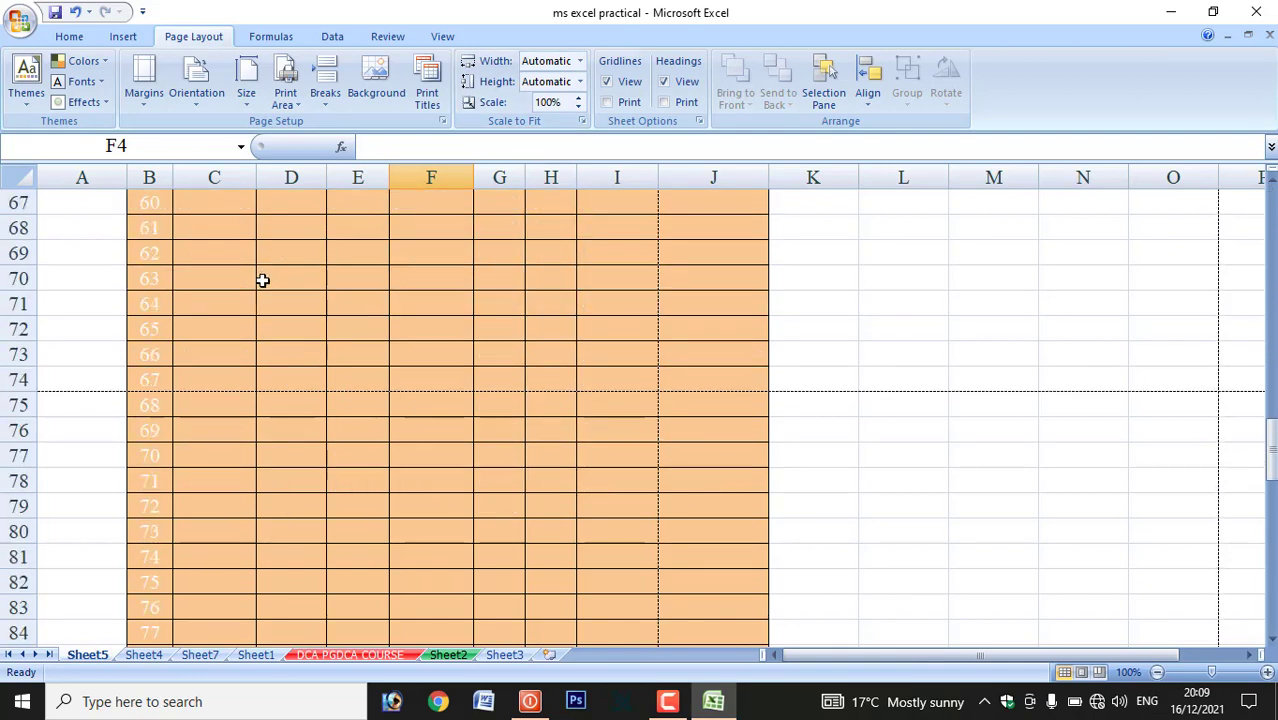
scroll(262, 280, "down", 8)
scroll(262, 283, "up", 20)
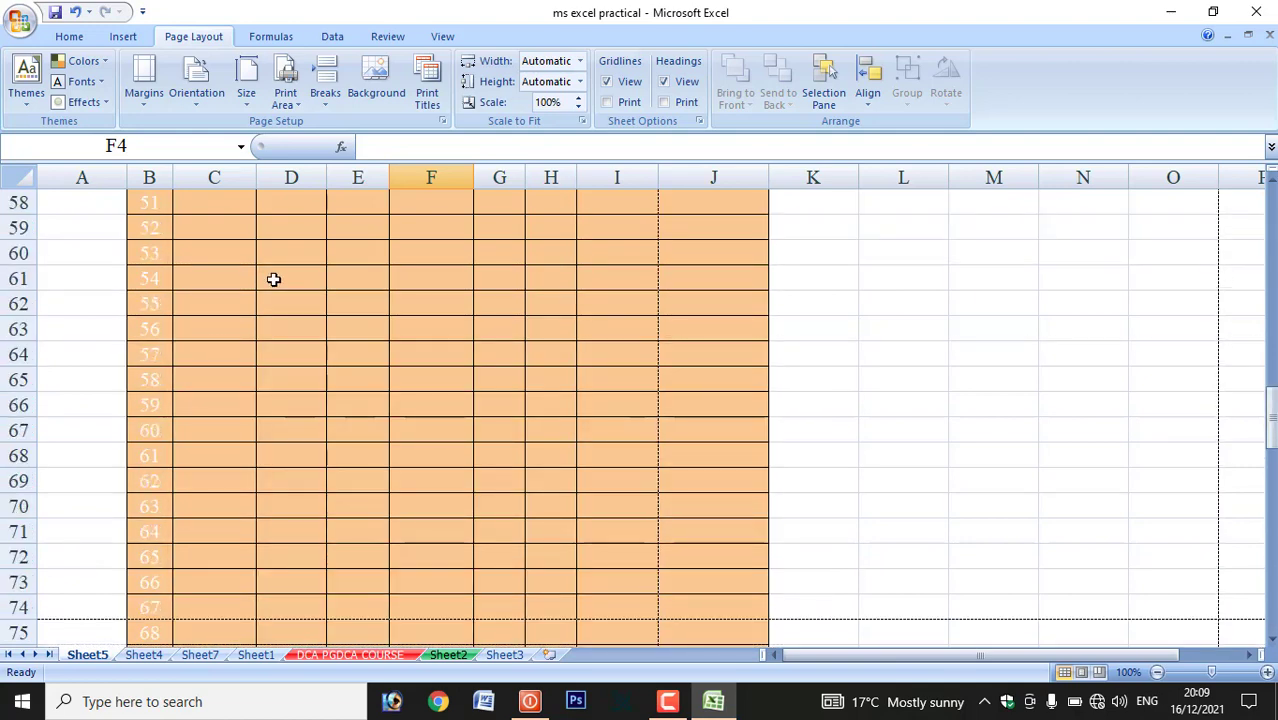
scroll(274, 278, "up", 8)
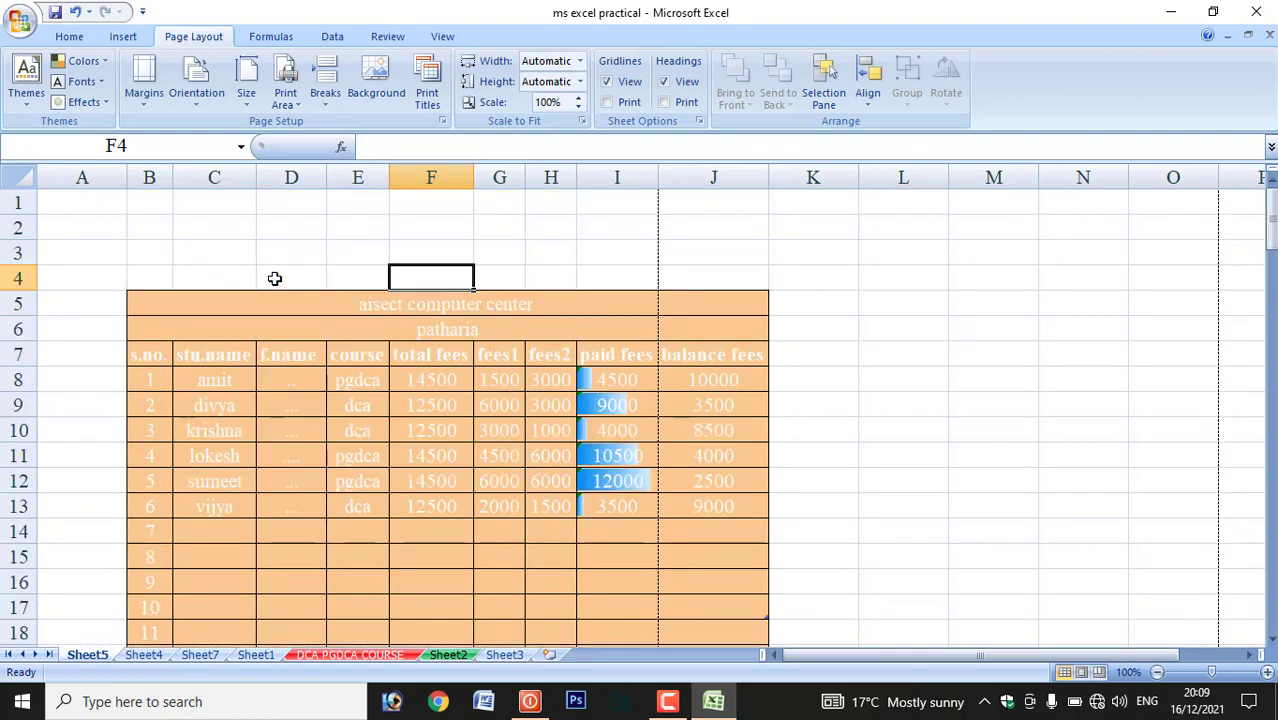
Examine pages 1 to 4 of the fee table in print preview to see how it splits across pages
key("ctrl+F2")
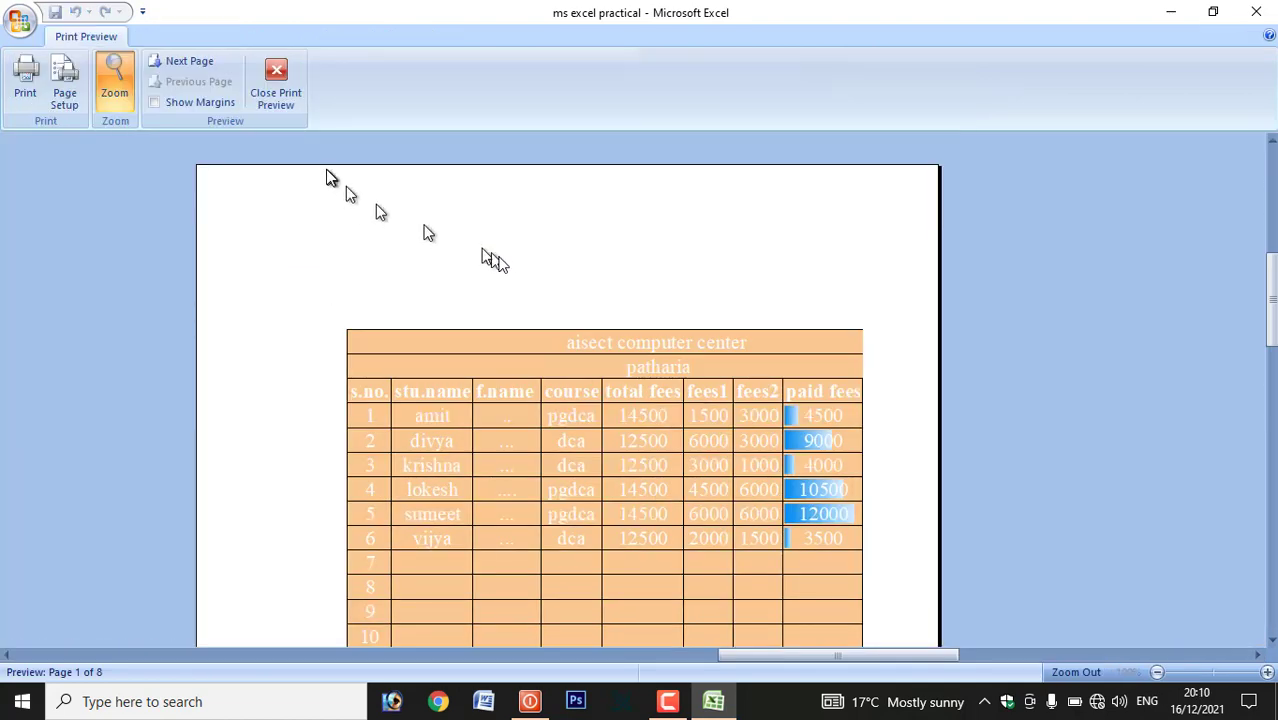
left_click(494, 262)
scroll(503, 276, "down", 5)
left_click(201, 65)
left_click(201, 65)
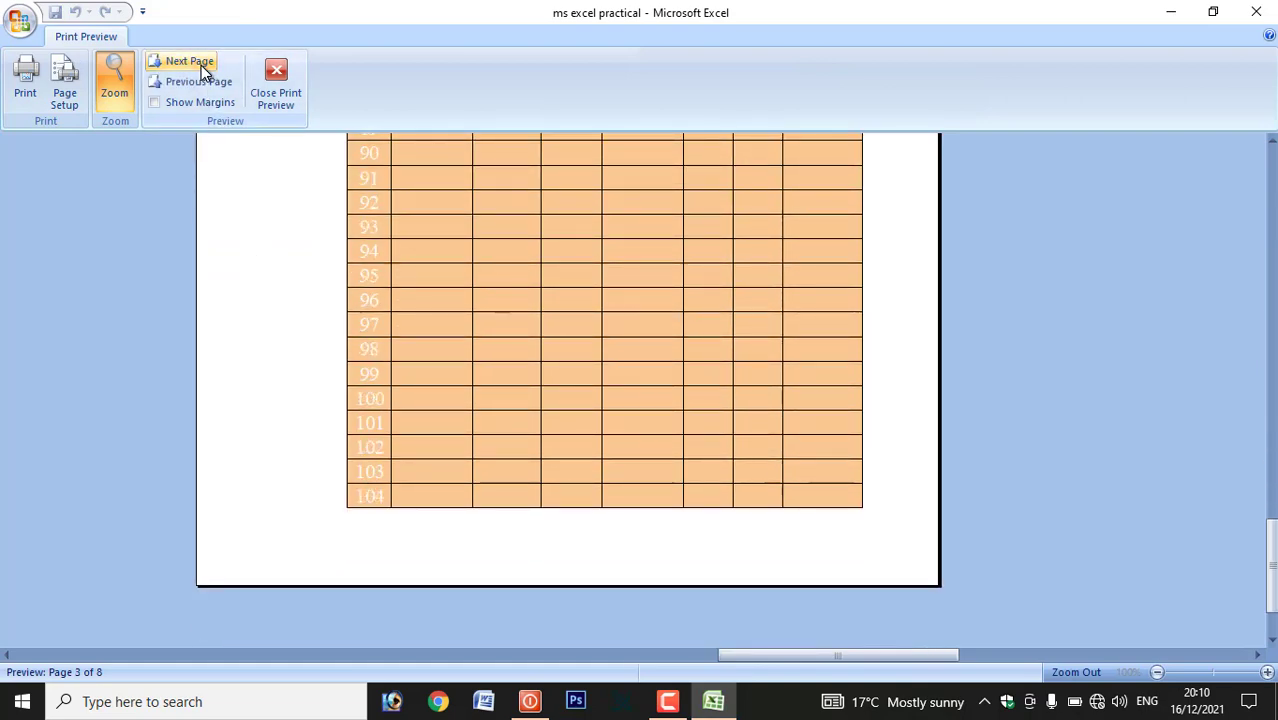
left_click(201, 65)
scroll(586, 350, "up", 5)
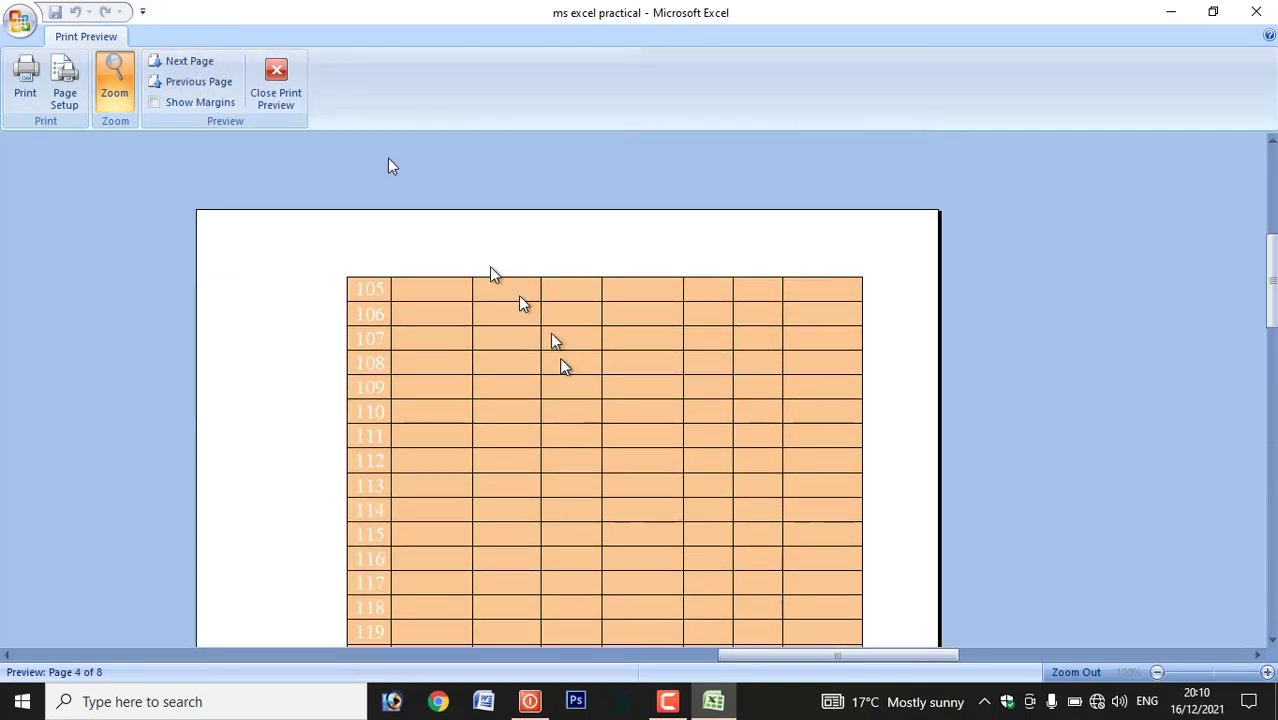
left_click(285, 88)
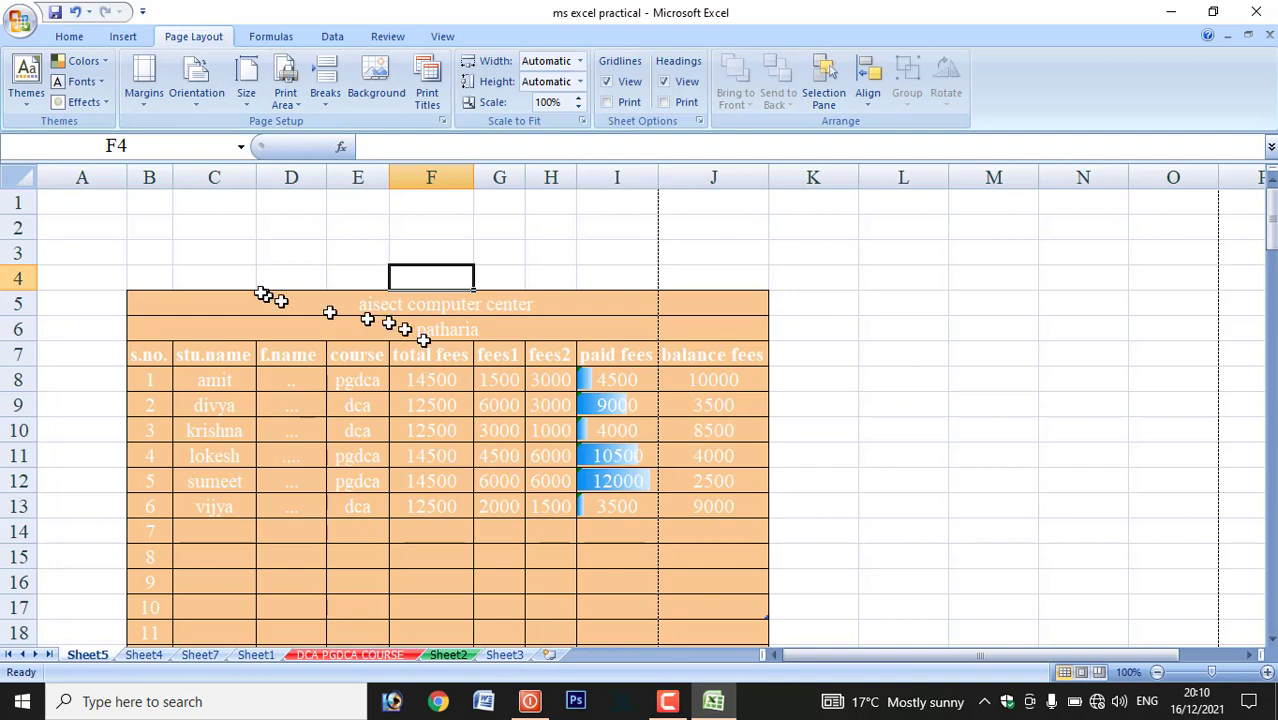
Select the whole fee table, B5:J127, and scale the printout to 1 page high and 1 page wide
left_click(225, 297)
left_click_drag(191, 302, 228, 605)
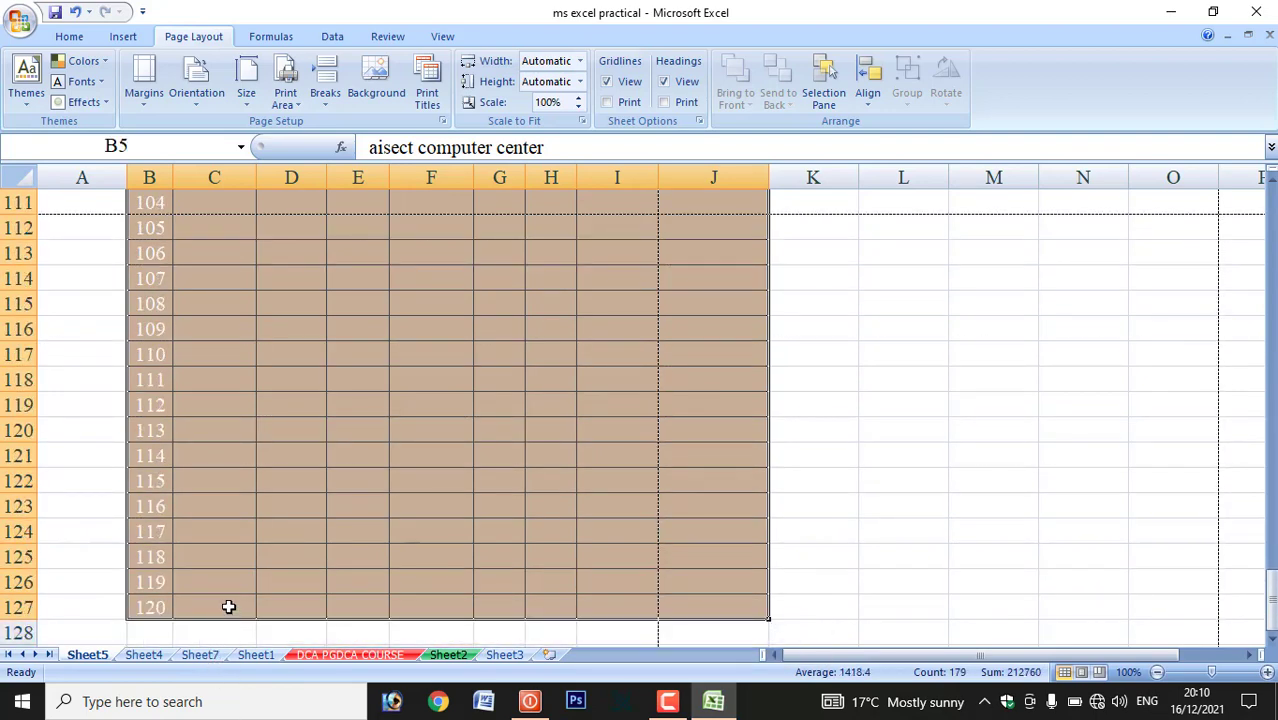
left_click(580, 88)
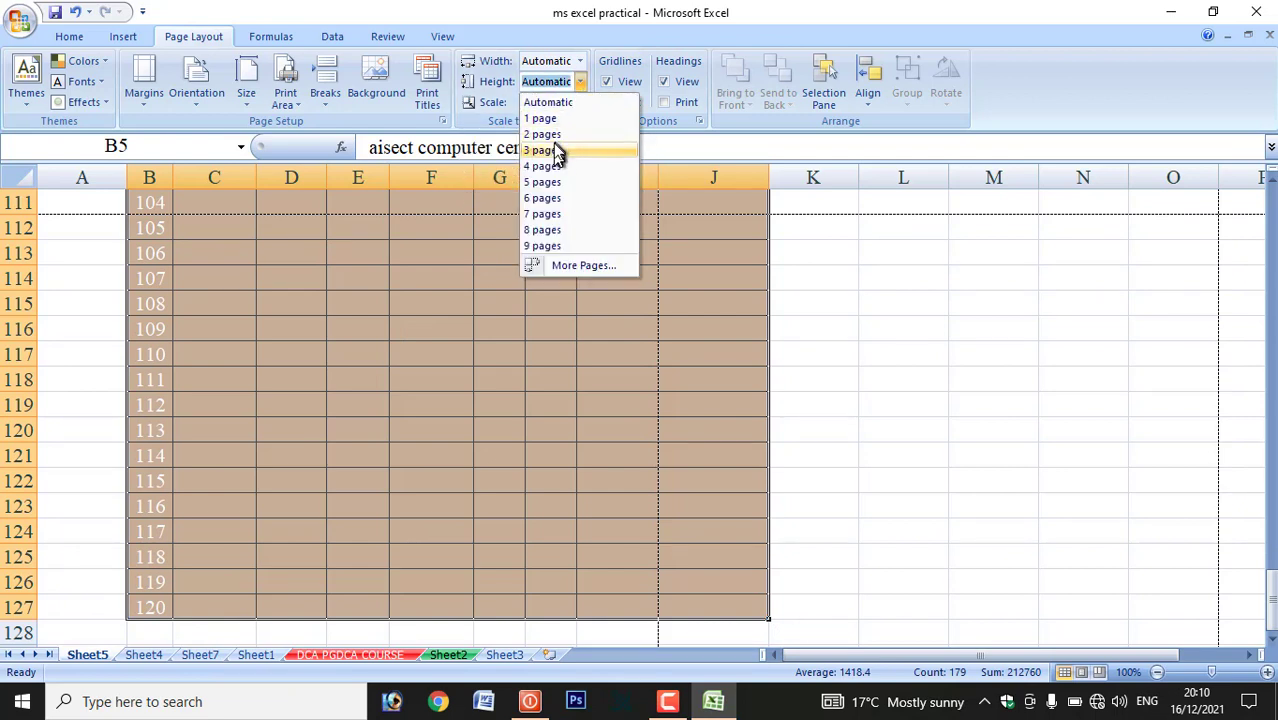
left_click(548, 118)
left_click(580, 62)
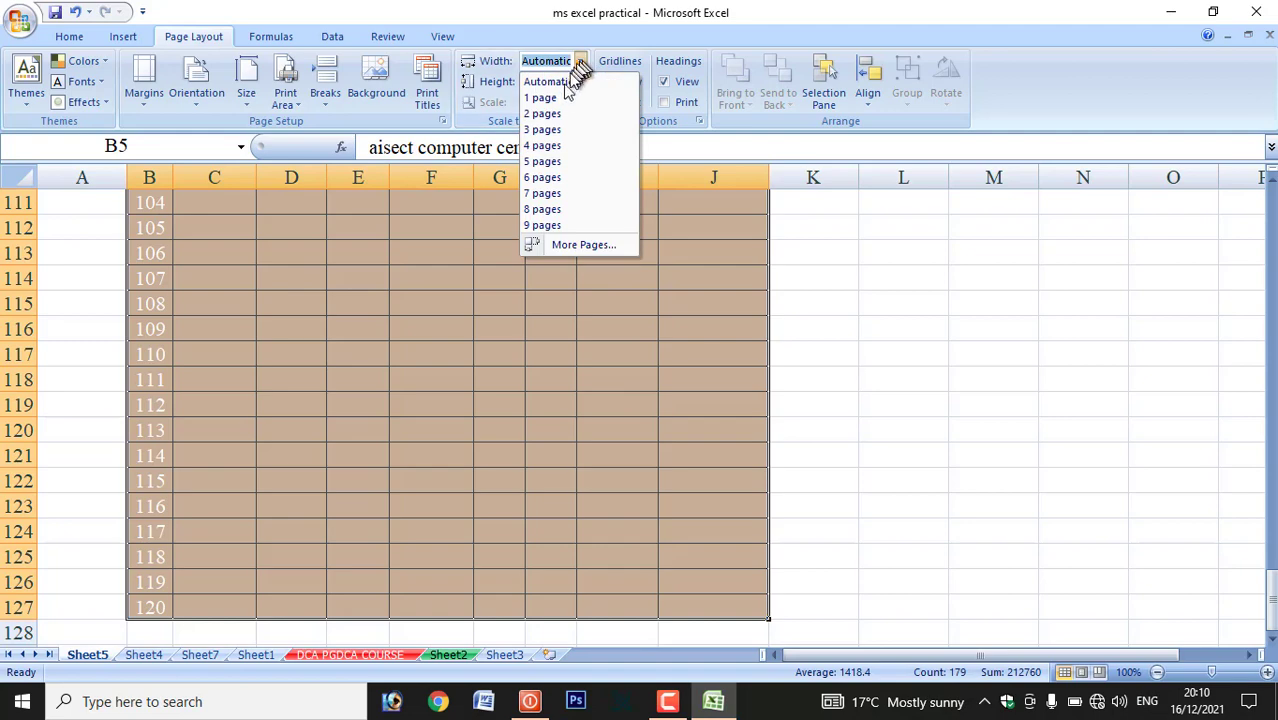
left_click(554, 102)
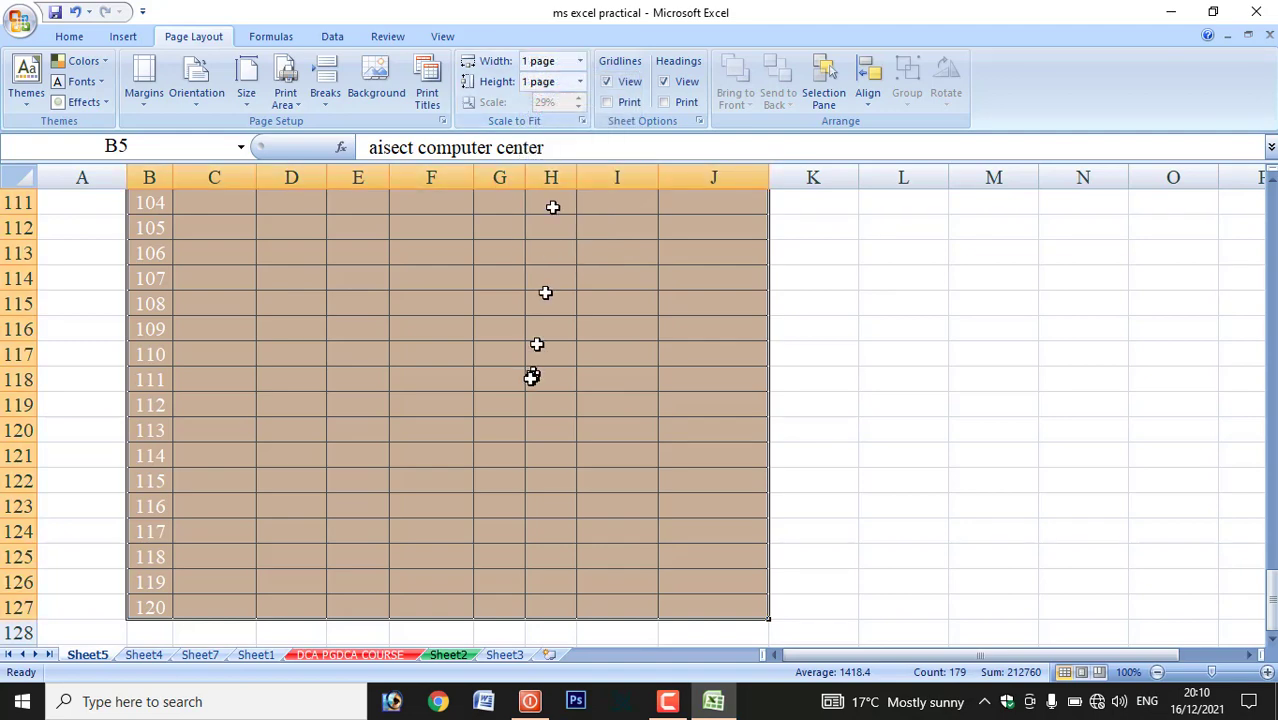
Check in print preview how the whole fee table fits on a single page
key("ctrl+F2")
scroll(580, 298, "down", 3)
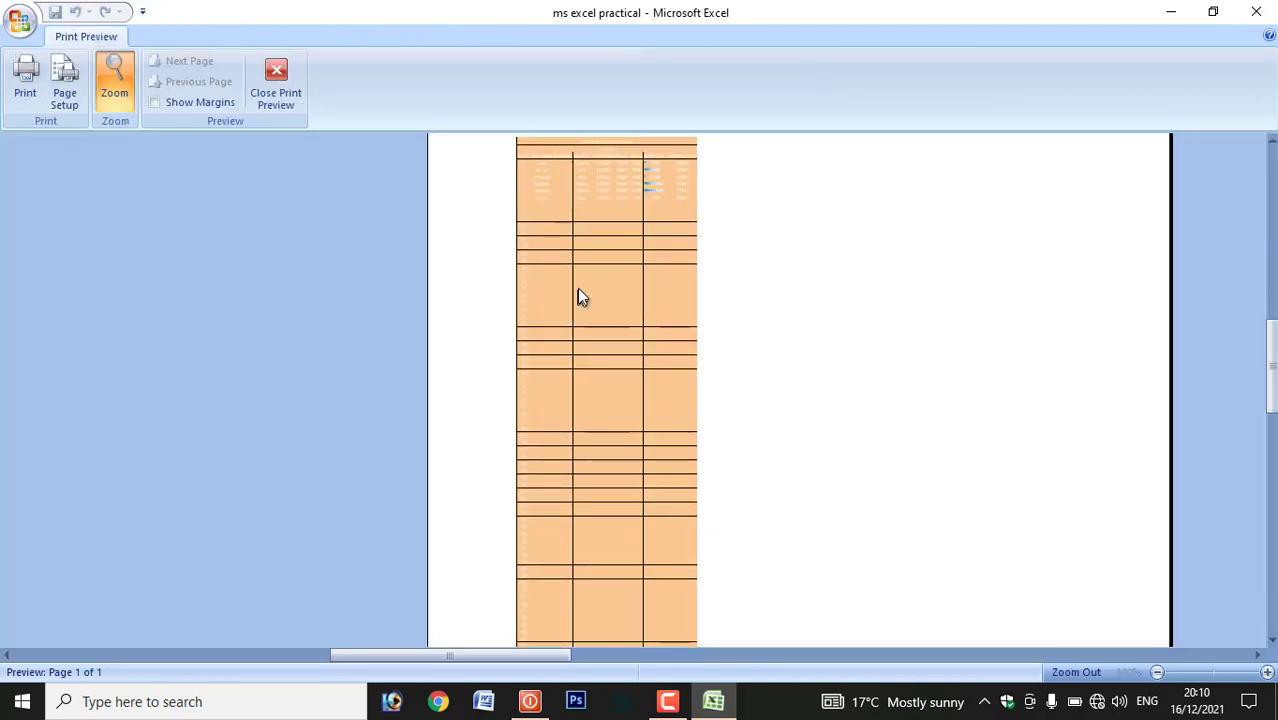
scroll(579, 292, "down", 5)
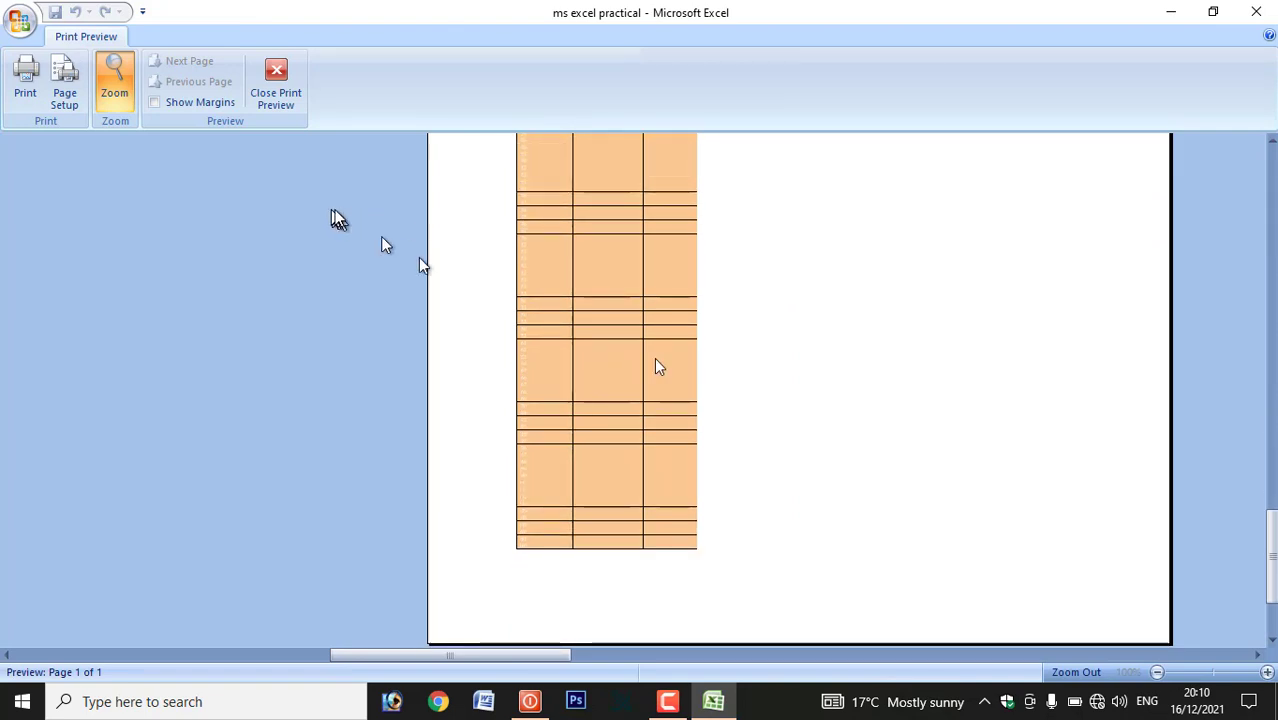
left_click(601, 367)
left_click(280, 92)
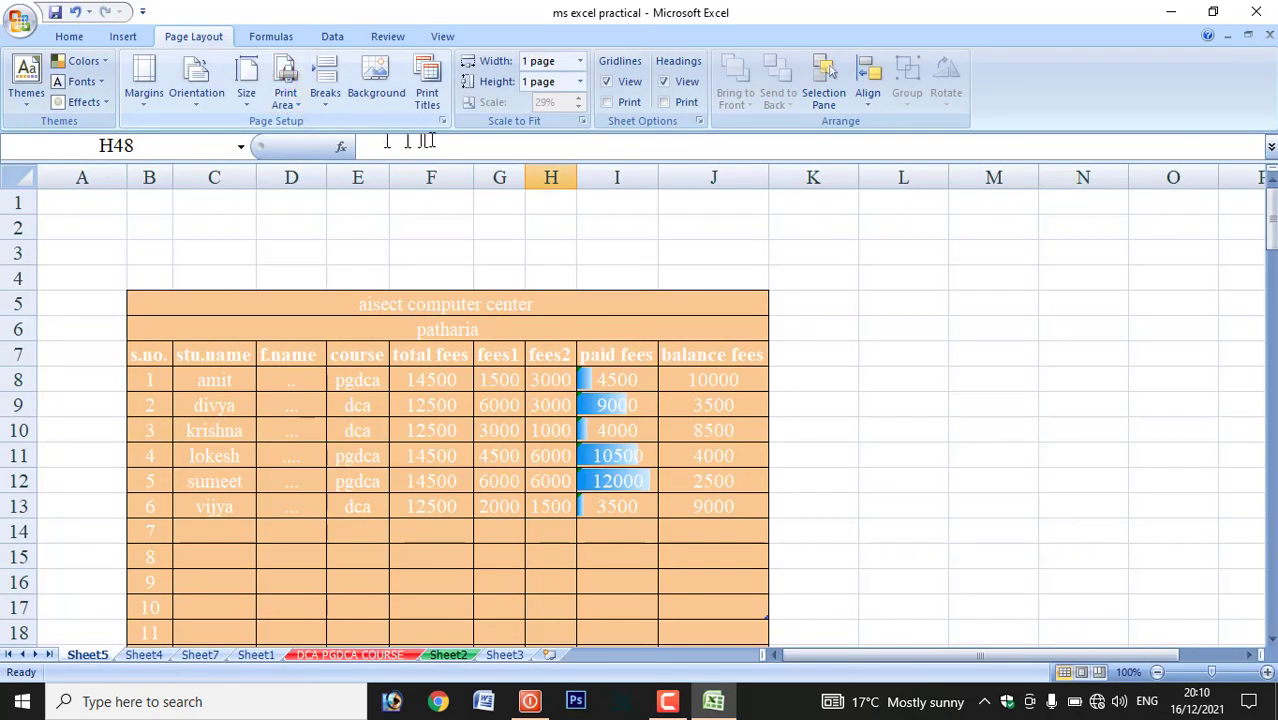
Set the scale-to-fit height to 3 pages and go through all three pages in print preview
left_click(578, 84)
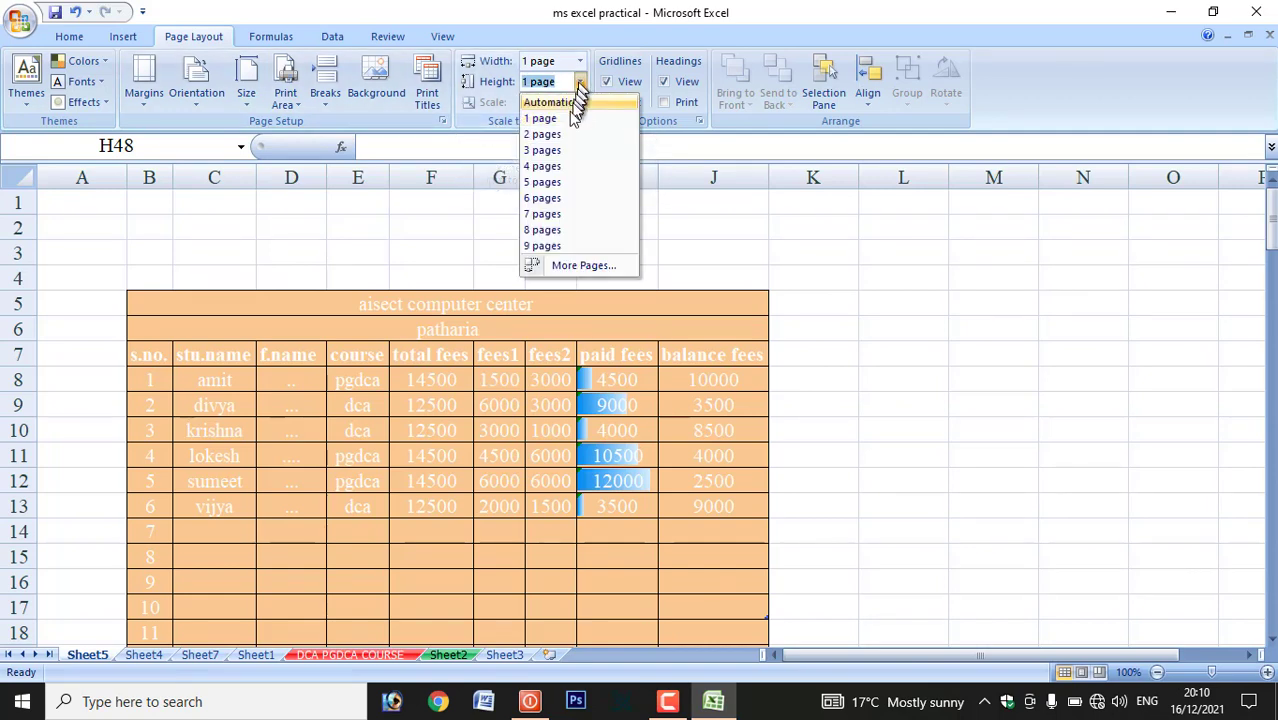
left_click(551, 152)
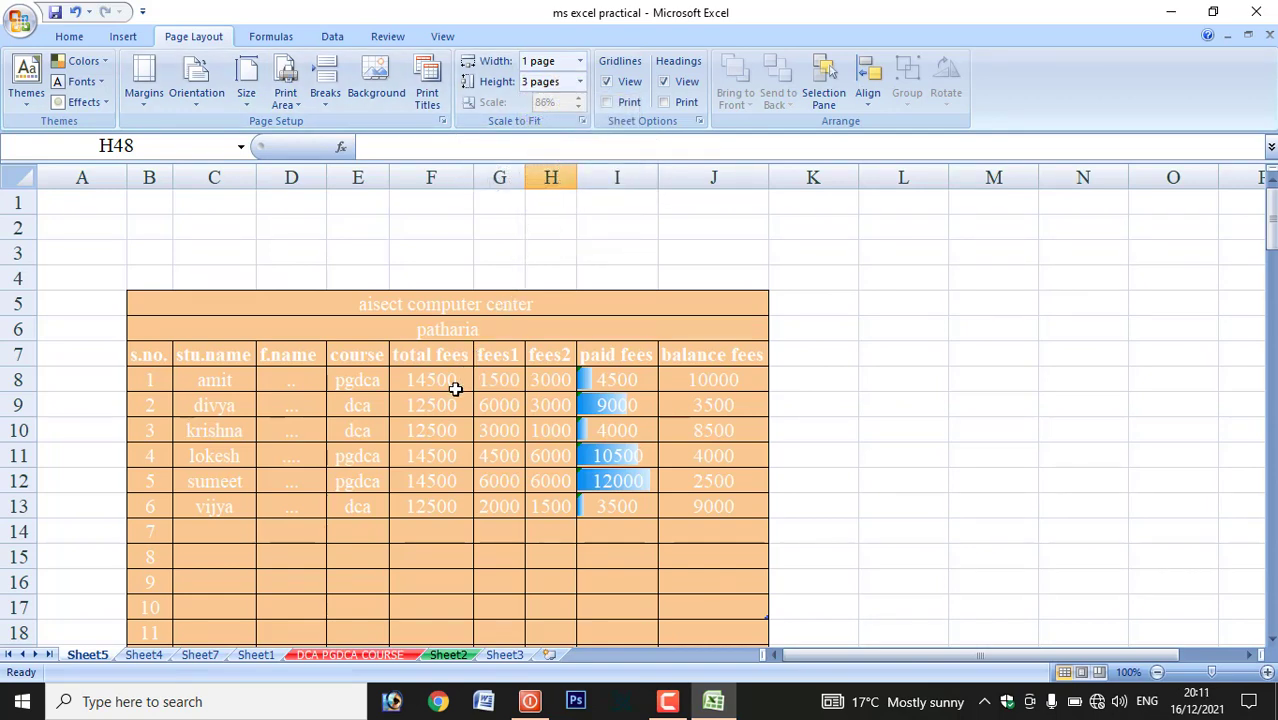
key("ctrl+F2")
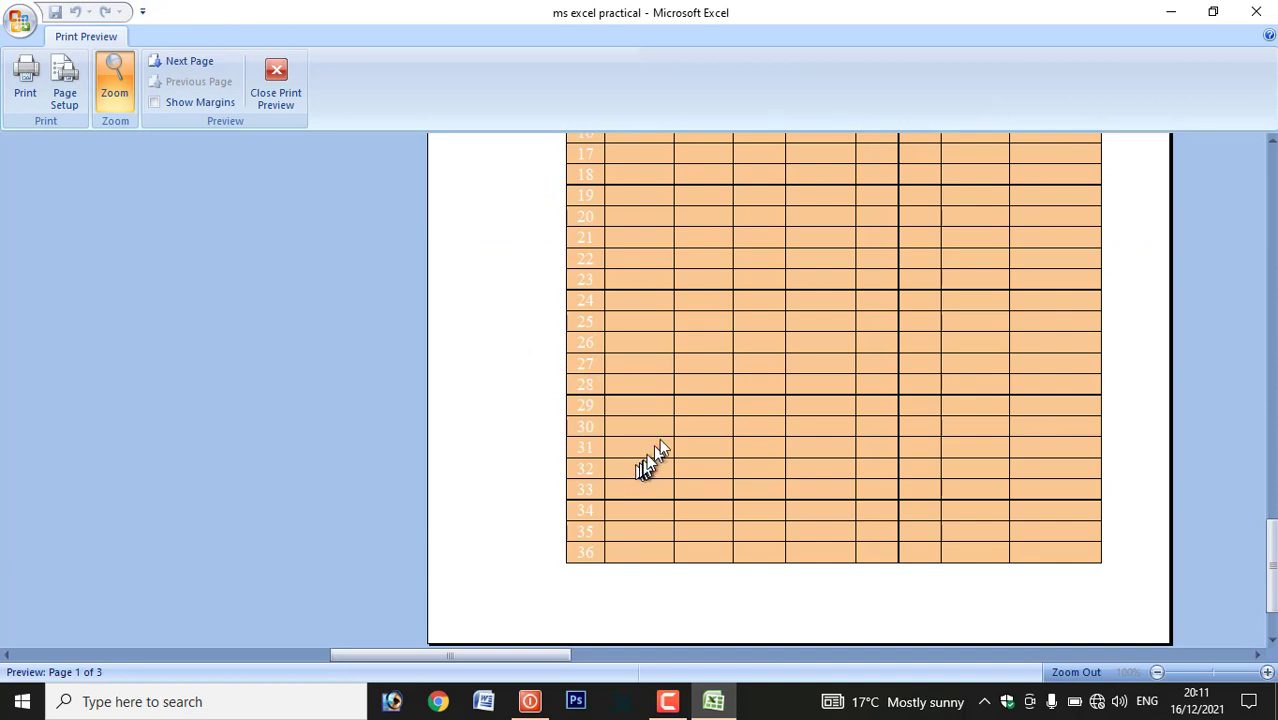
left_click(195, 62)
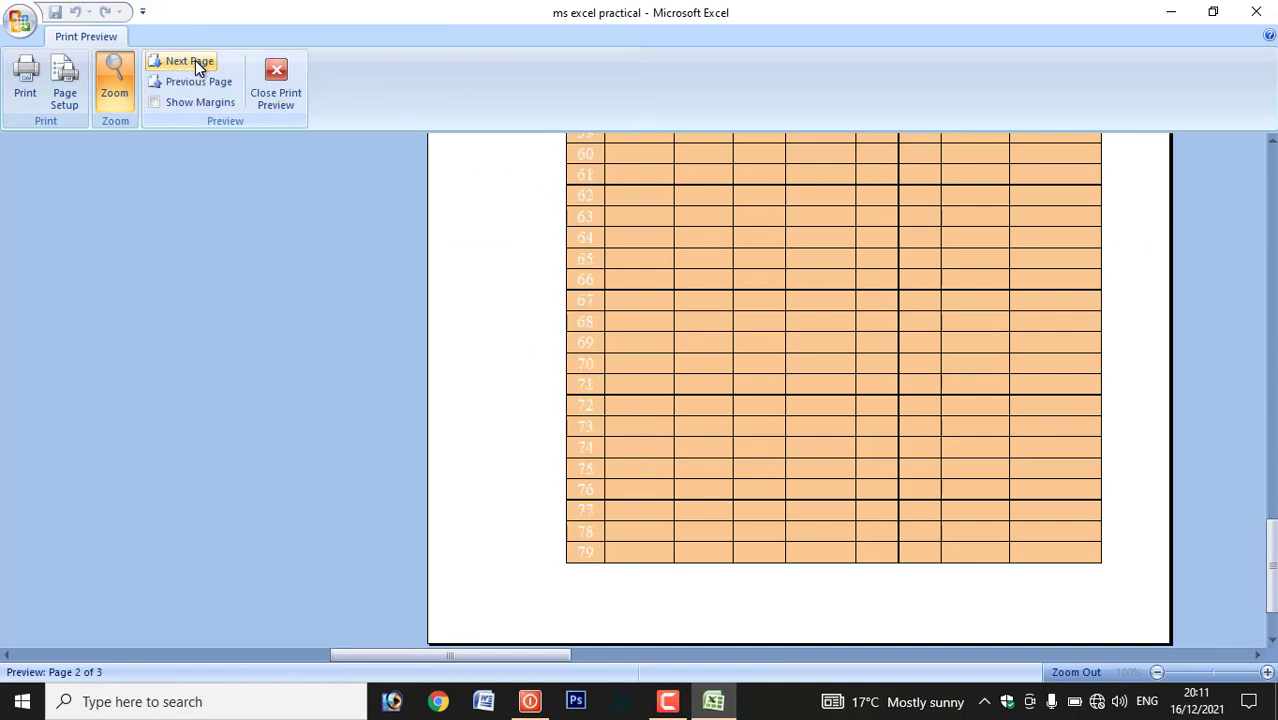
left_click(195, 60)
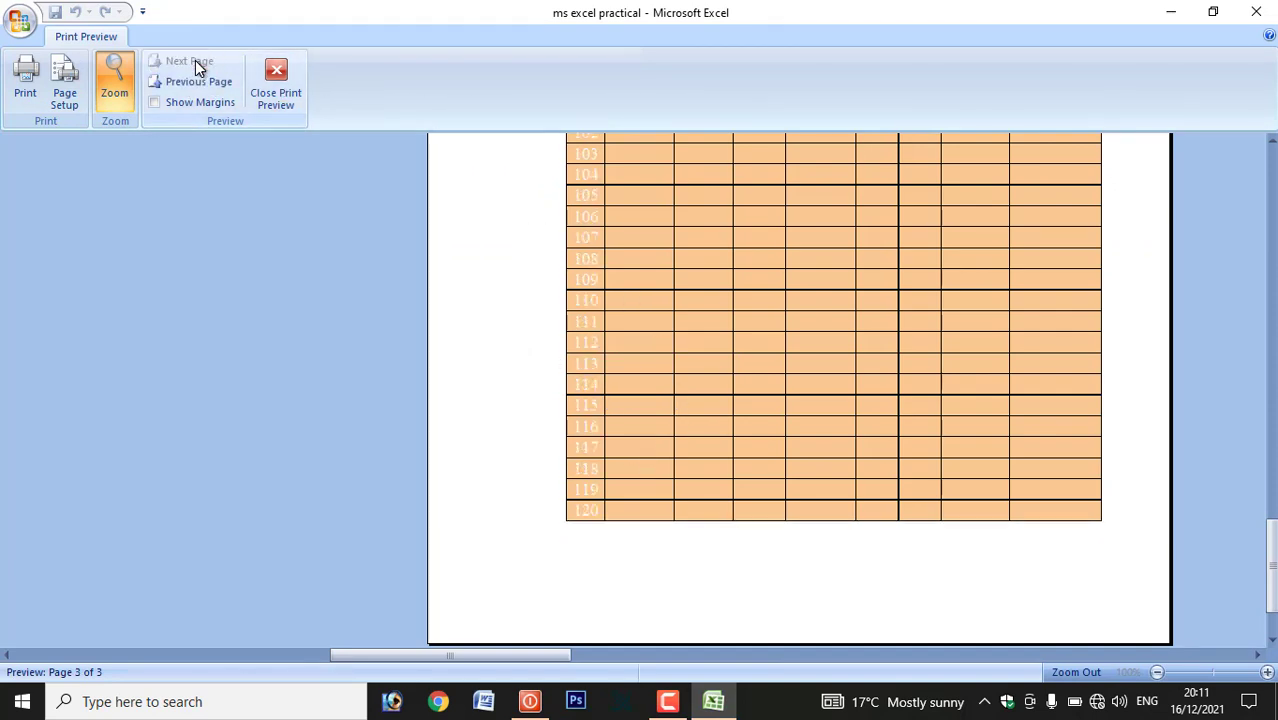
scroll(525, 302, "up", 5)
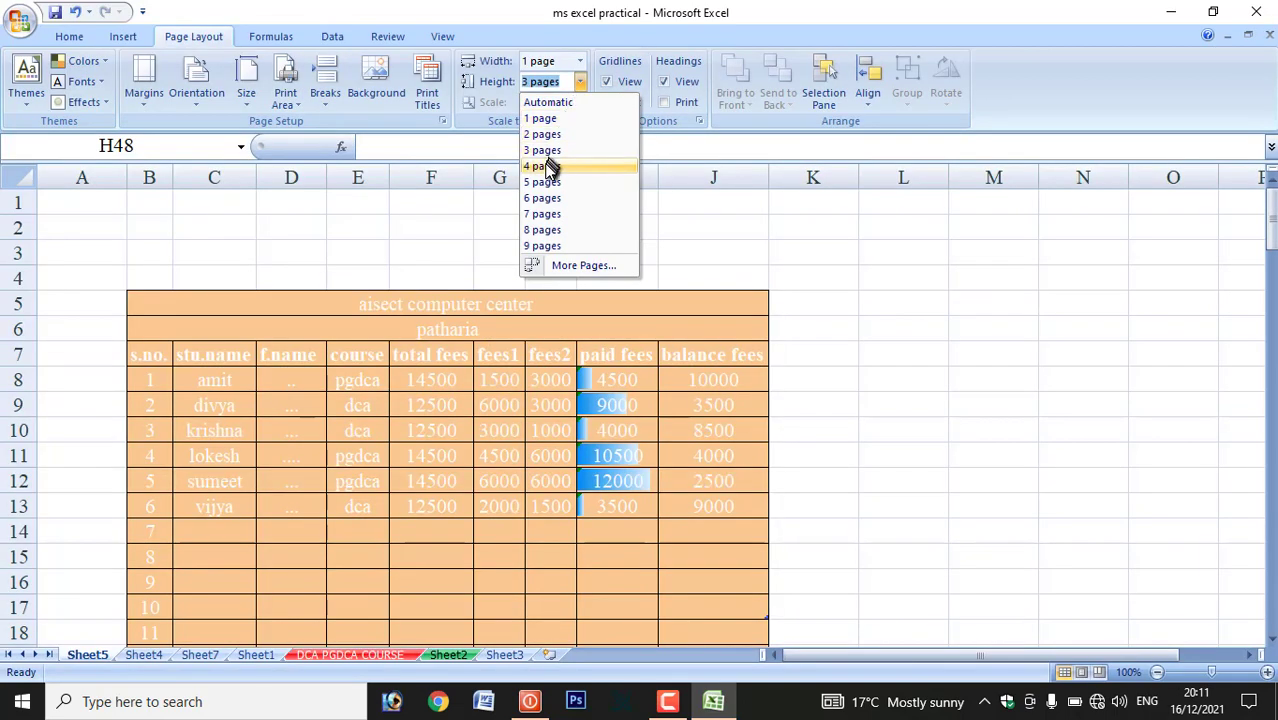
Set the scale-to-fit height of the fee table's sheet to 4 pages
left_click(549, 168)
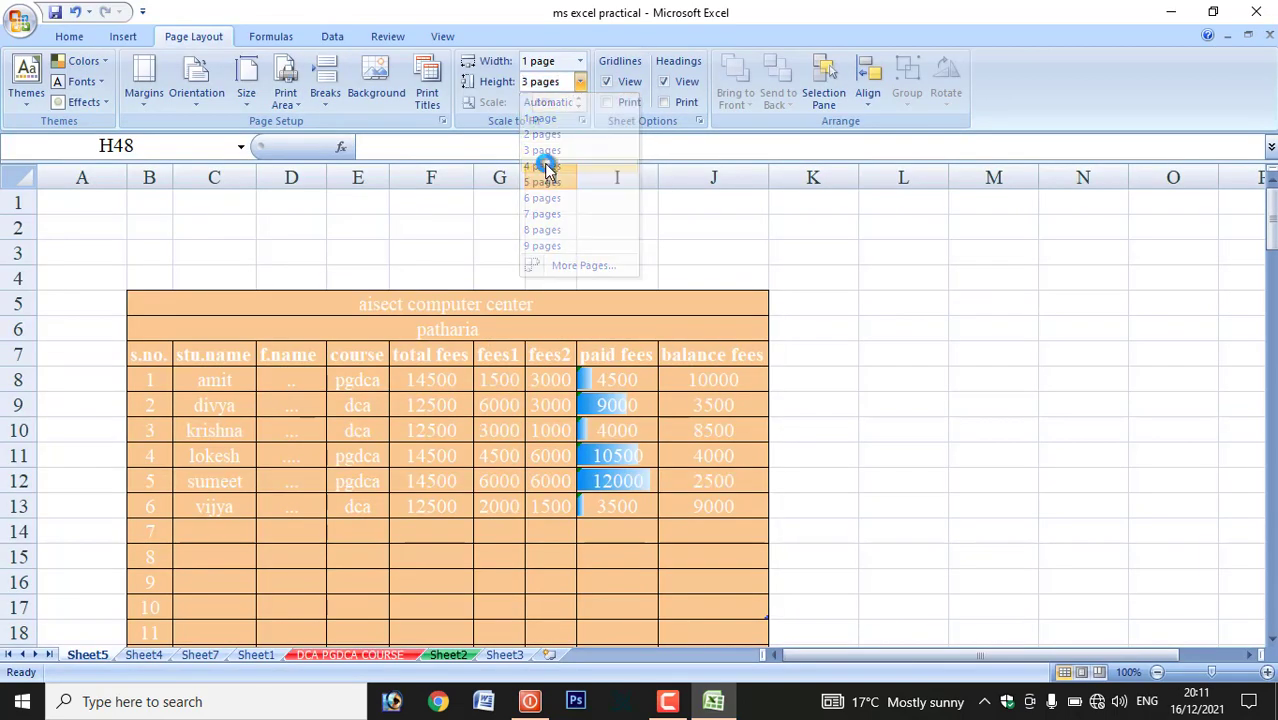
left_click(465, 430)
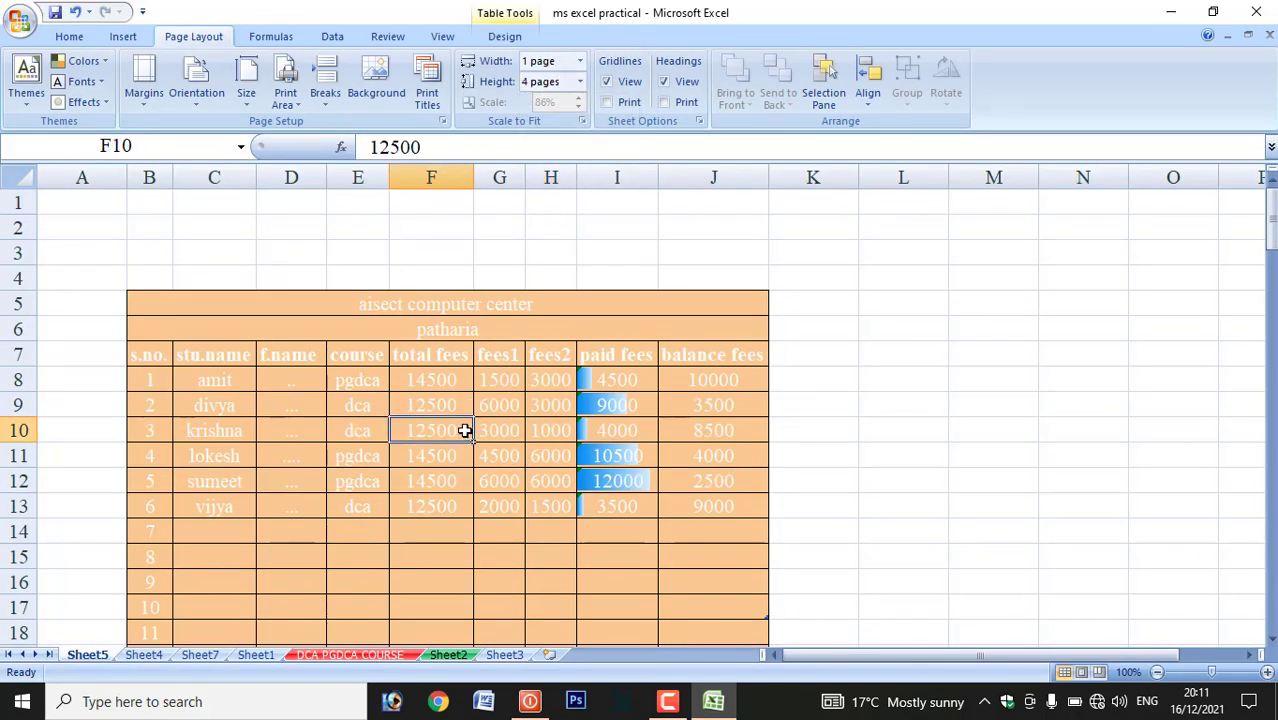
left_click(529, 304)
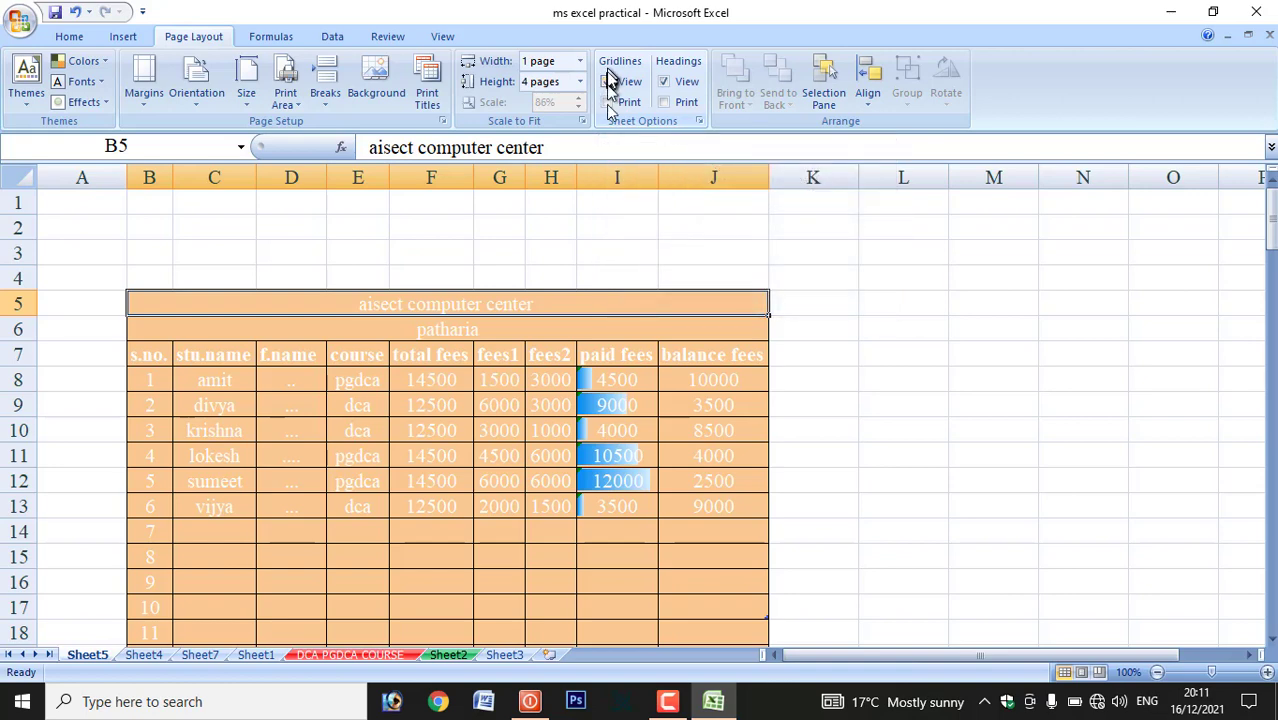
Hide the gridlines on Sheet5 and check the area beside the fee table further down the sheet
left_click(885, 300)
left_click(1045, 375)
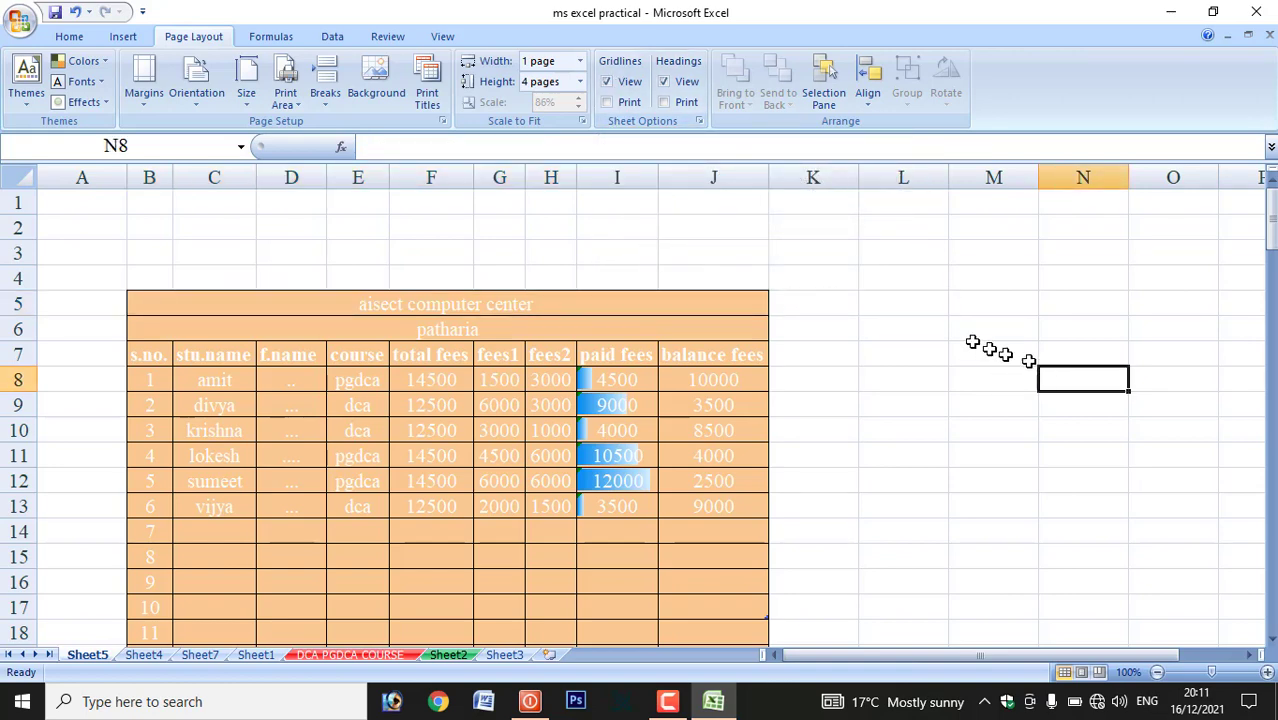
left_click(971, 341)
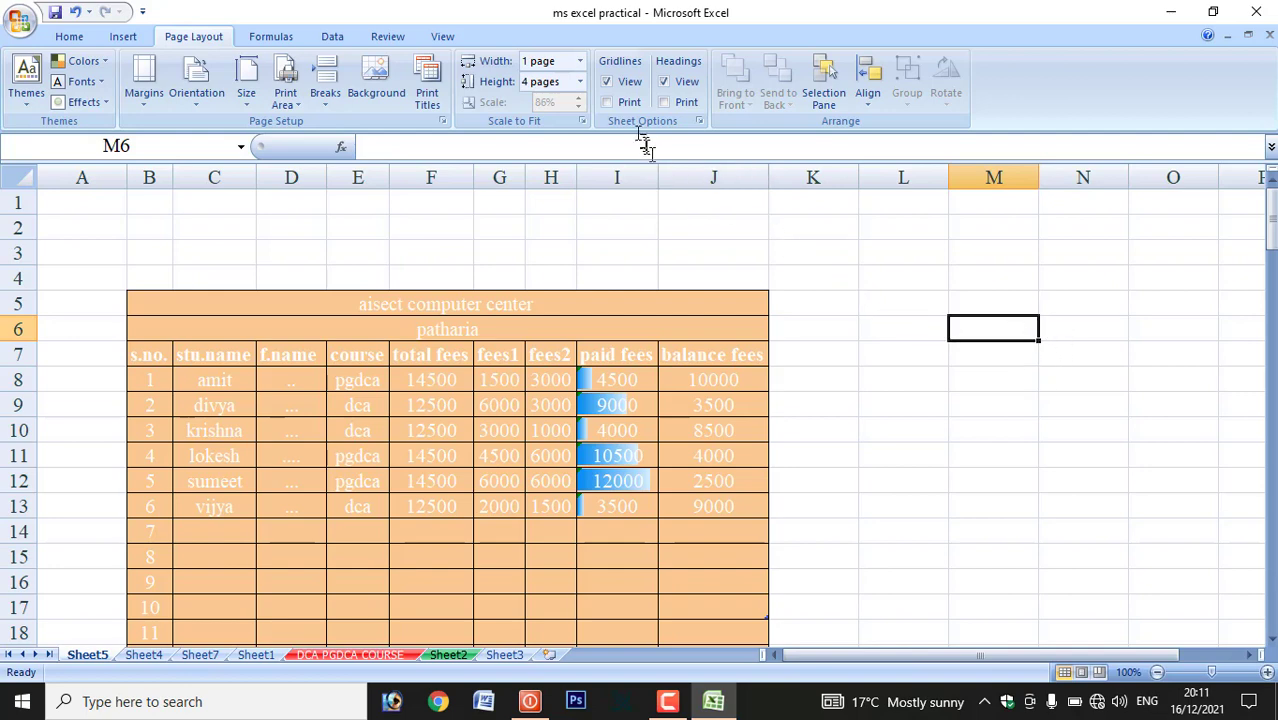
left_click(608, 83)
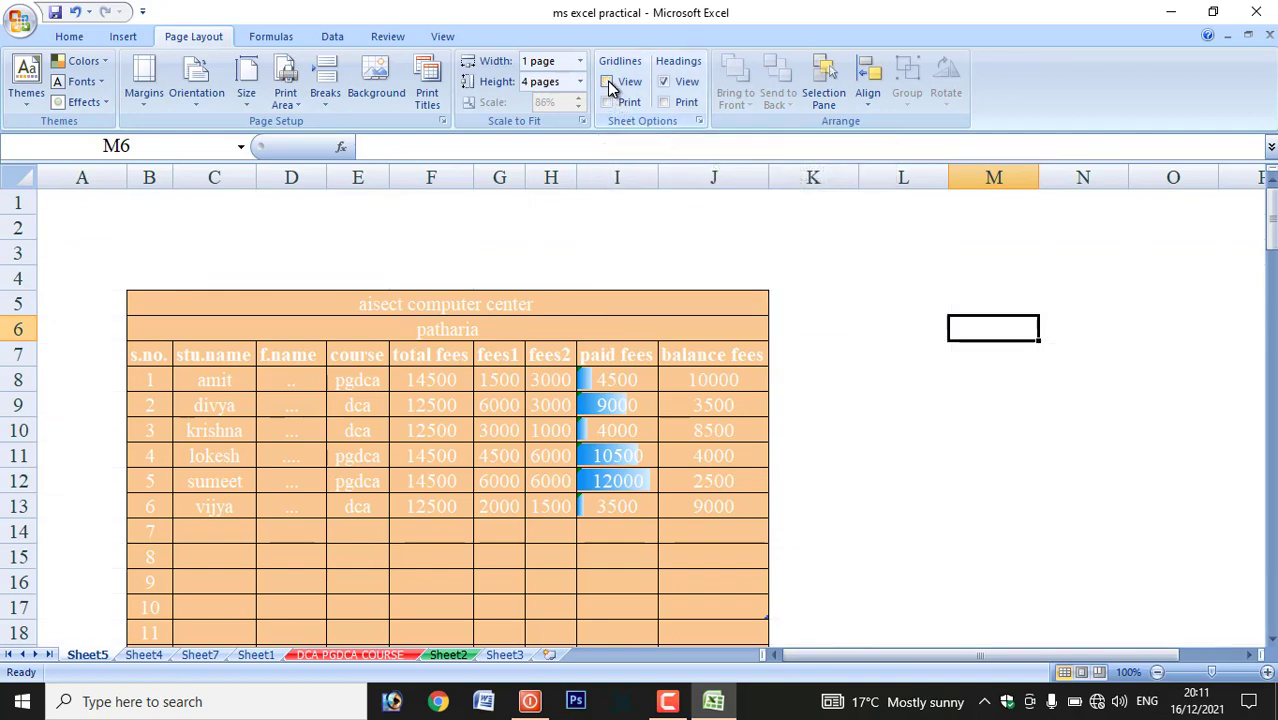
scroll(941, 419, "down", 12)
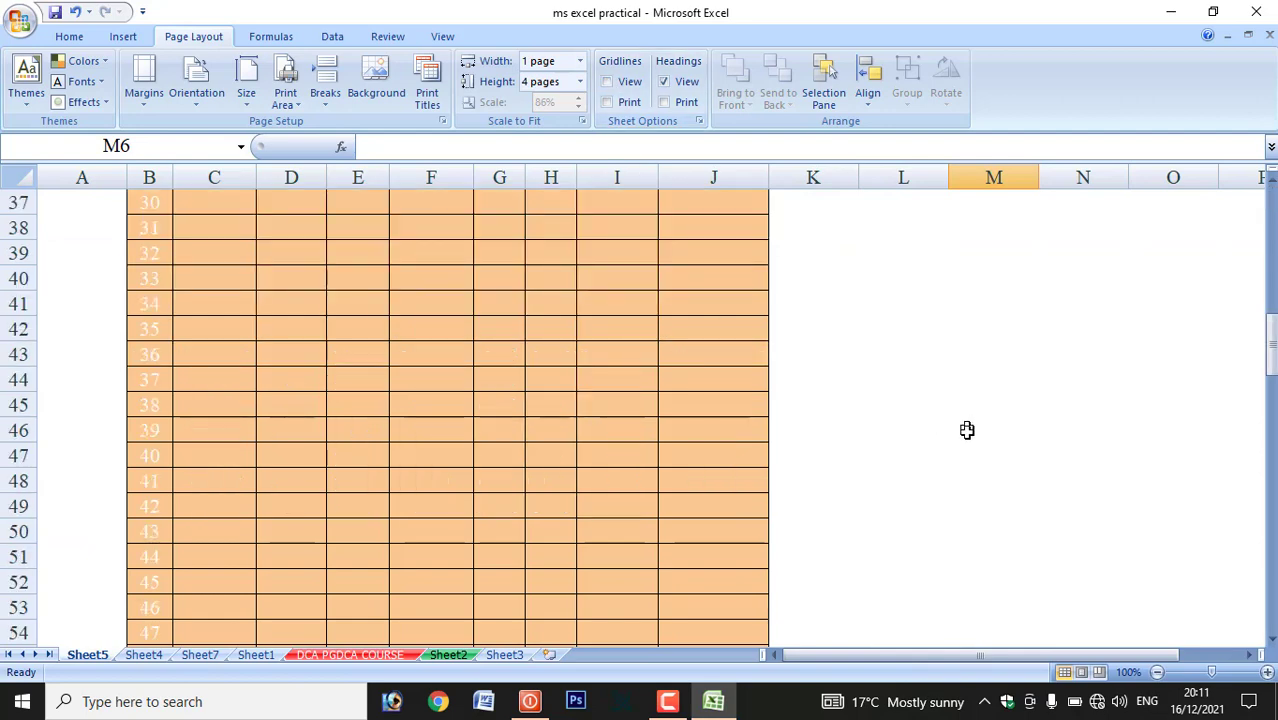
scroll(967, 428, "up", 12)
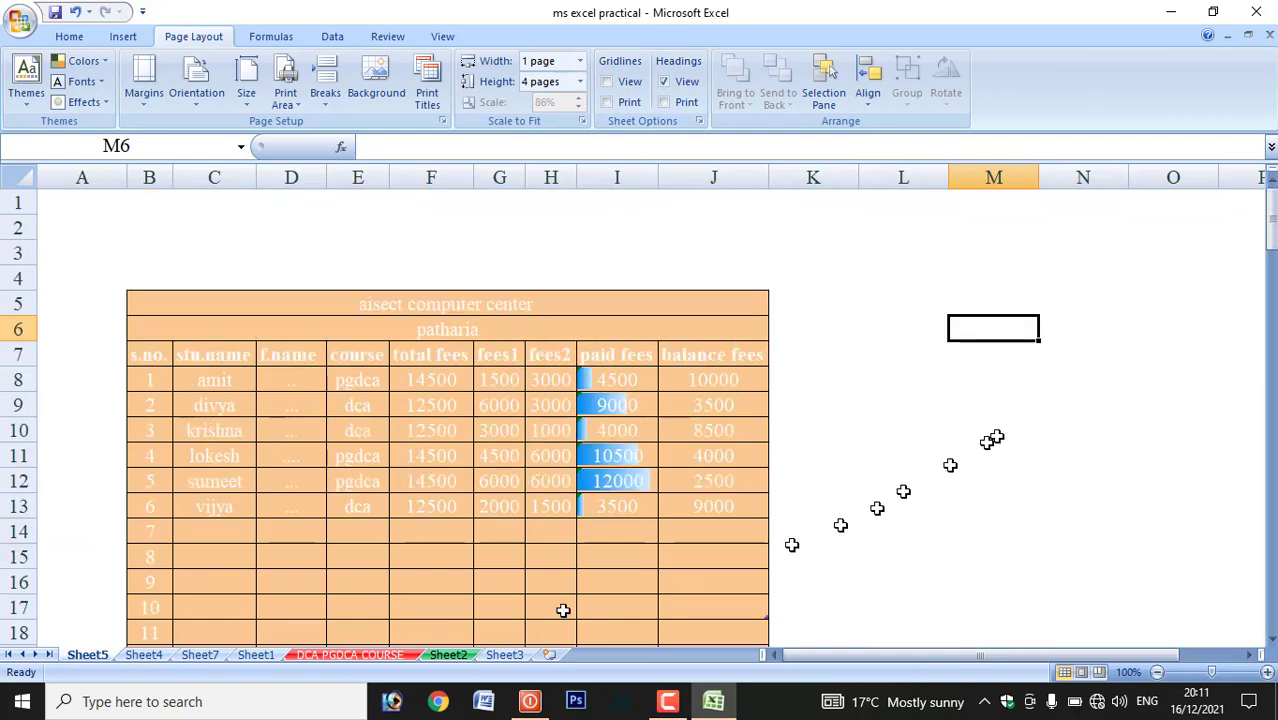
Compare the gridlines on Sheet3 and Sheet5, and hide the gridlines on the empty Sheet4
left_click(505, 655)
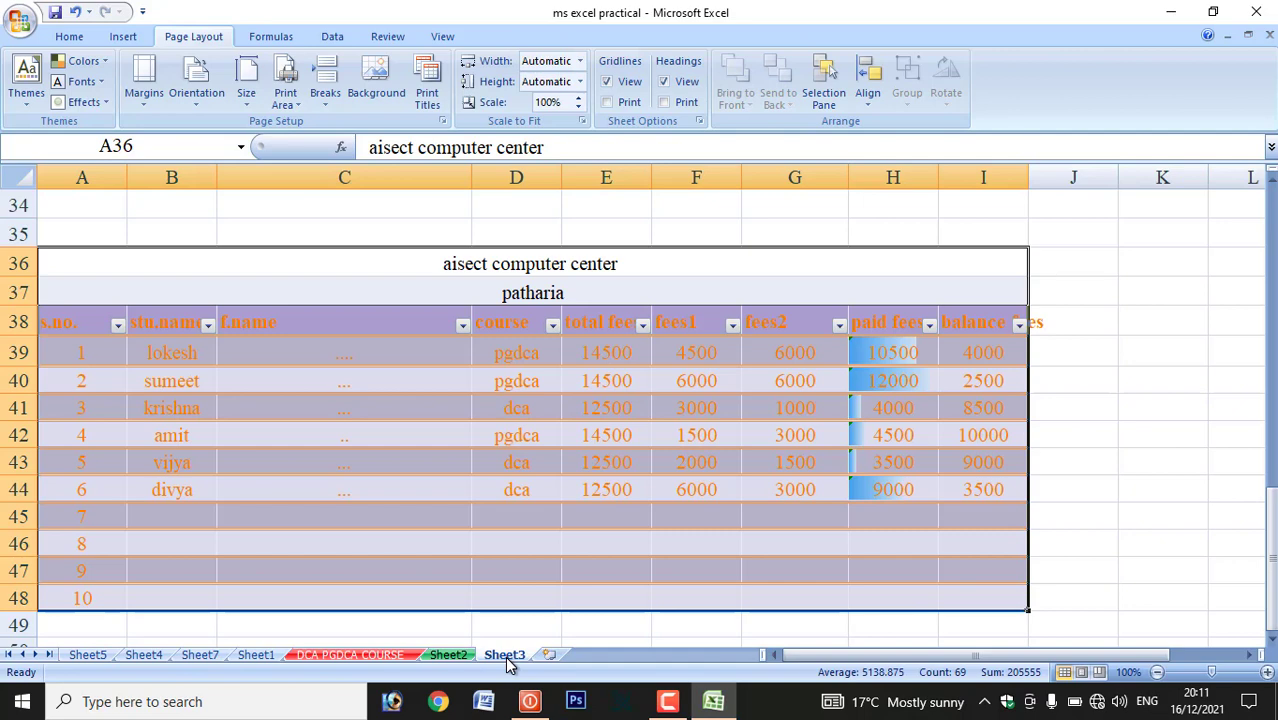
left_click(88, 655)
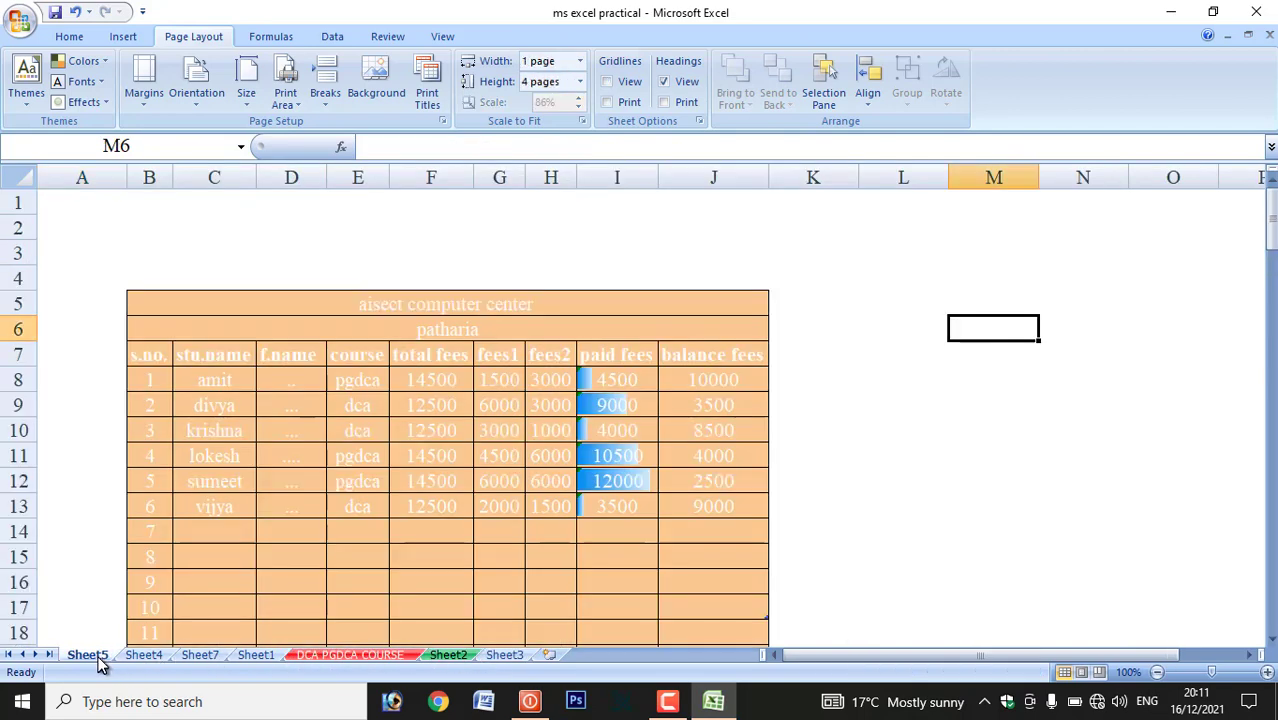
left_click(140, 655)
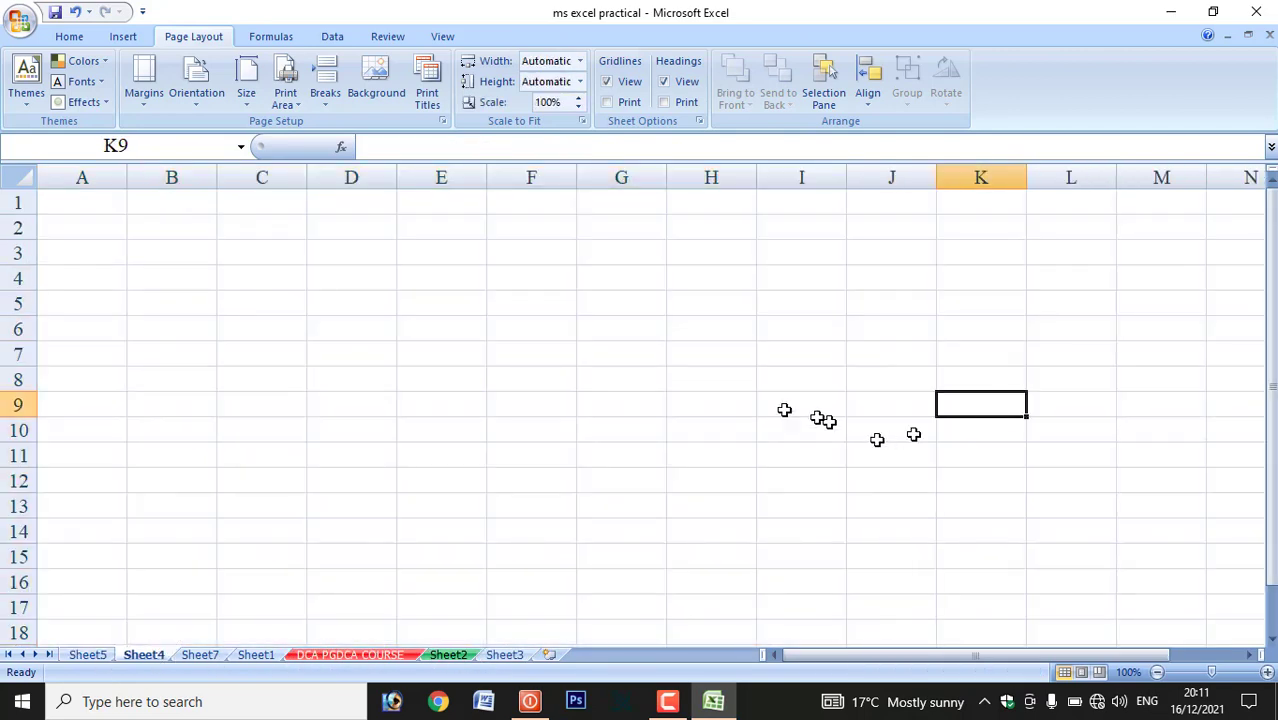
left_click(628, 84)
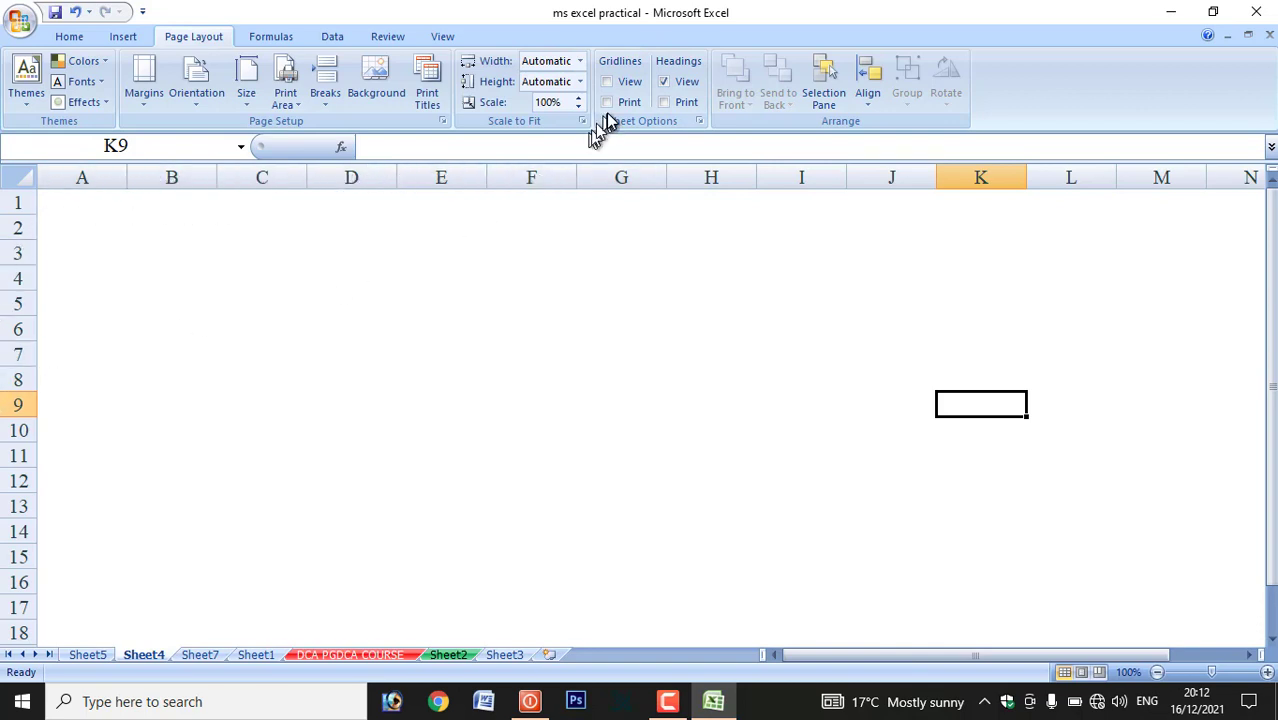
Hide the row and column headings on Sheet4 and show them again
left_click(661, 86)
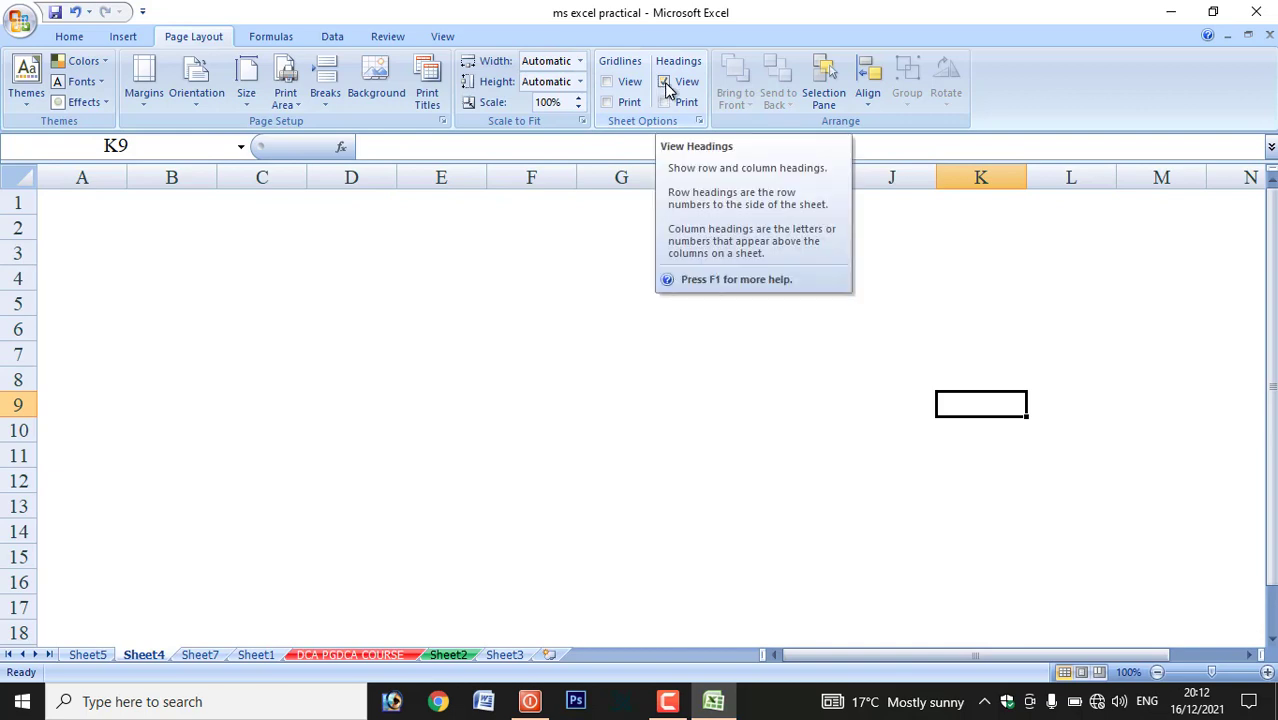
left_click(665, 84)
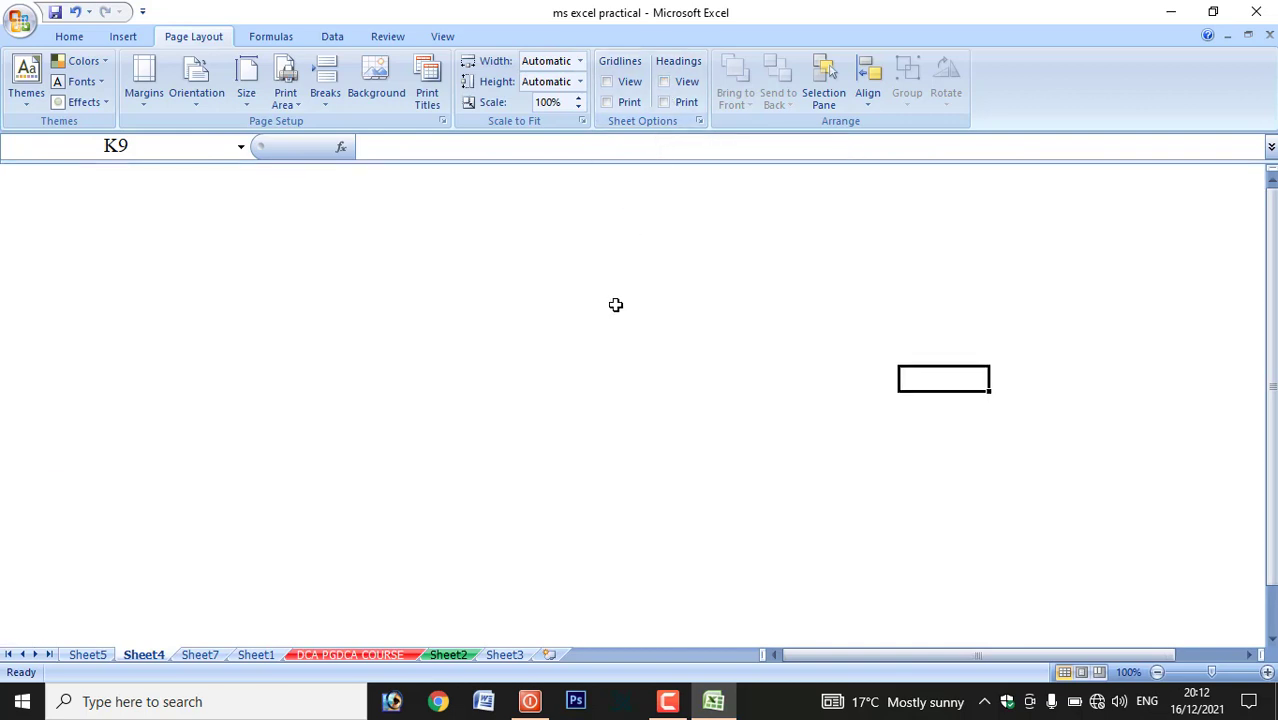
left_click(665, 83)
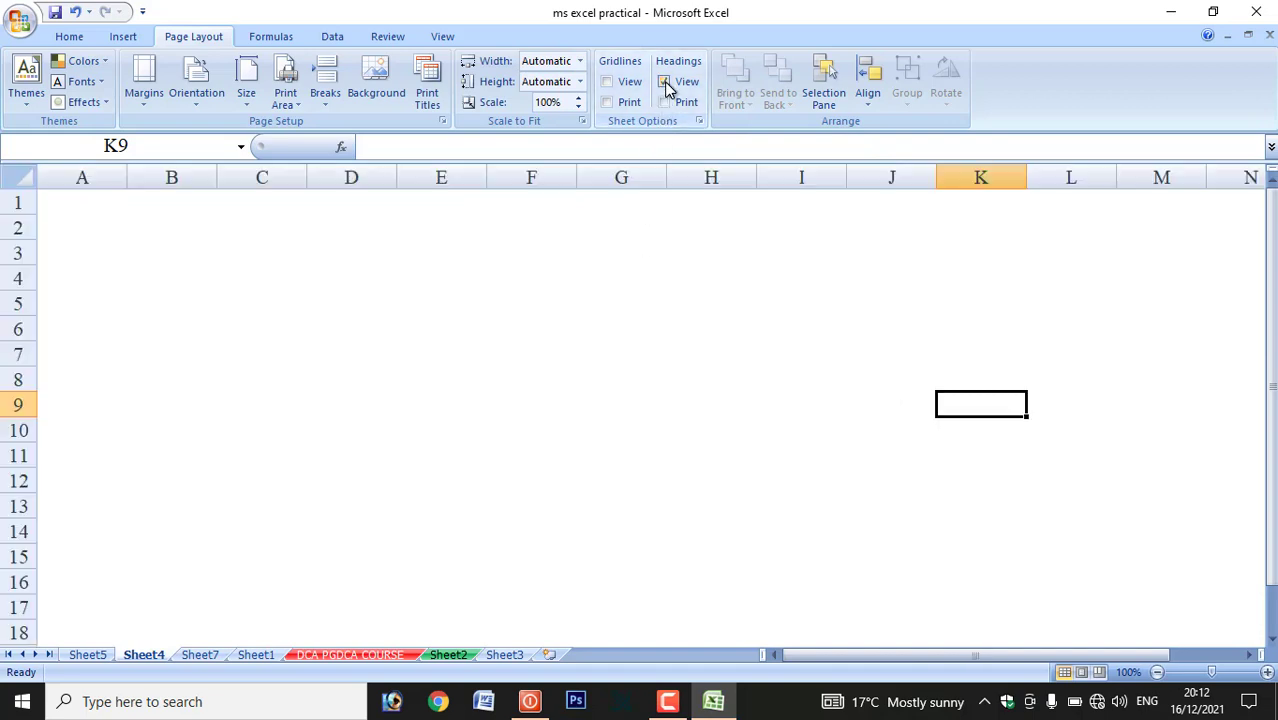
Show the gridlines on Sheet4 again and enter FDB in cell E9
left_click(609, 83)
left_click(531, 289)
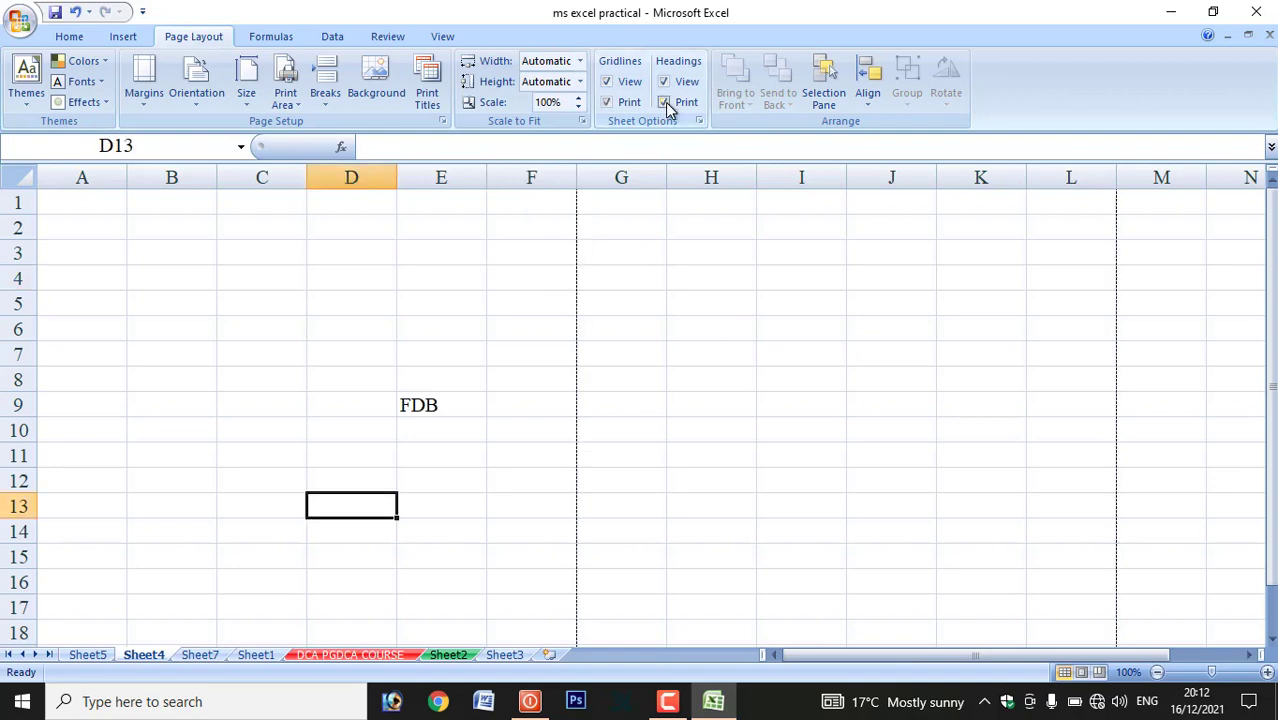
Select the FDB cell and check Sheet4 in print preview with gridline and heading printing turned off
left_click(415, 408)
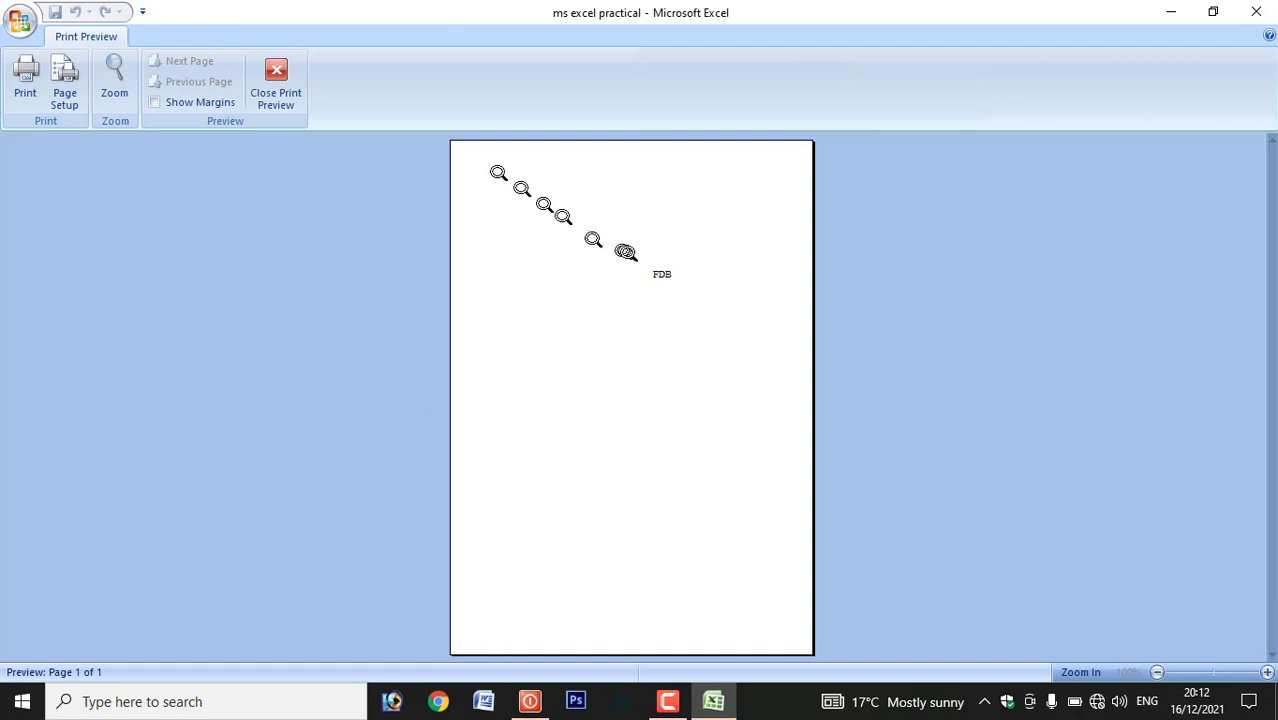
left_click(289, 81)
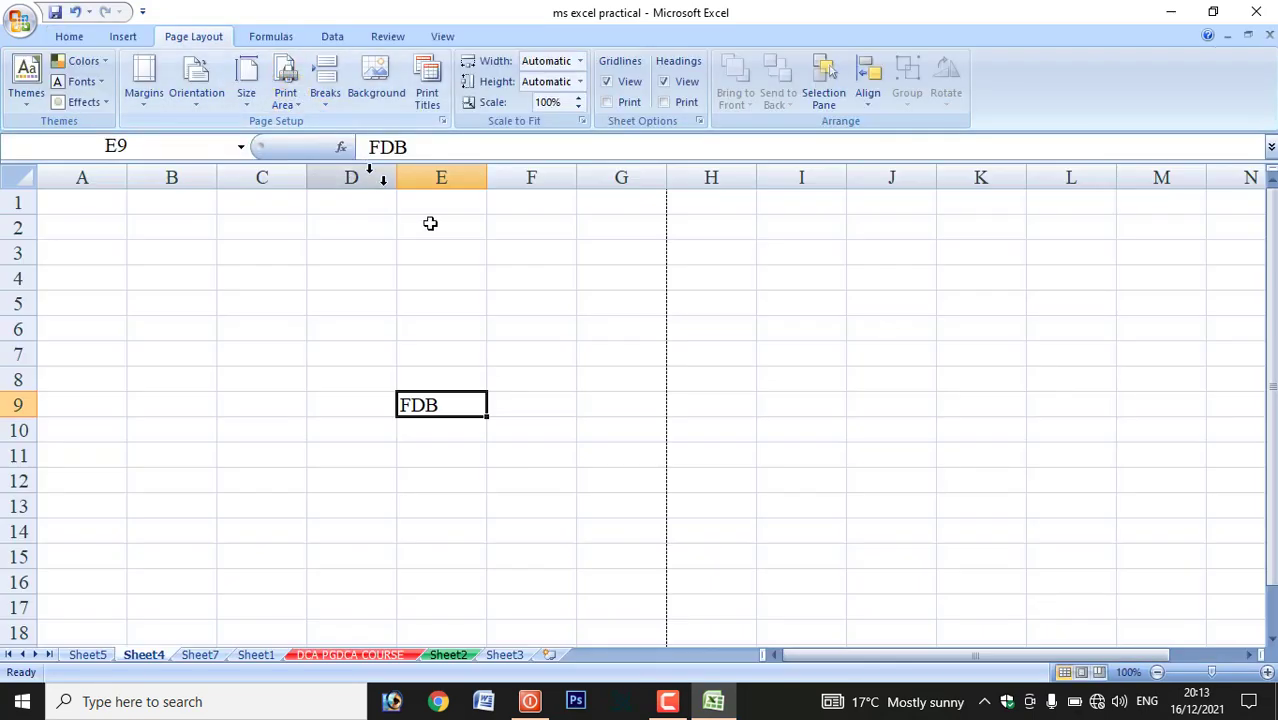
Turn on gridline and heading printing for Sheet4 and check the page in print preview
left_click(612, 103)
left_click(666, 103)
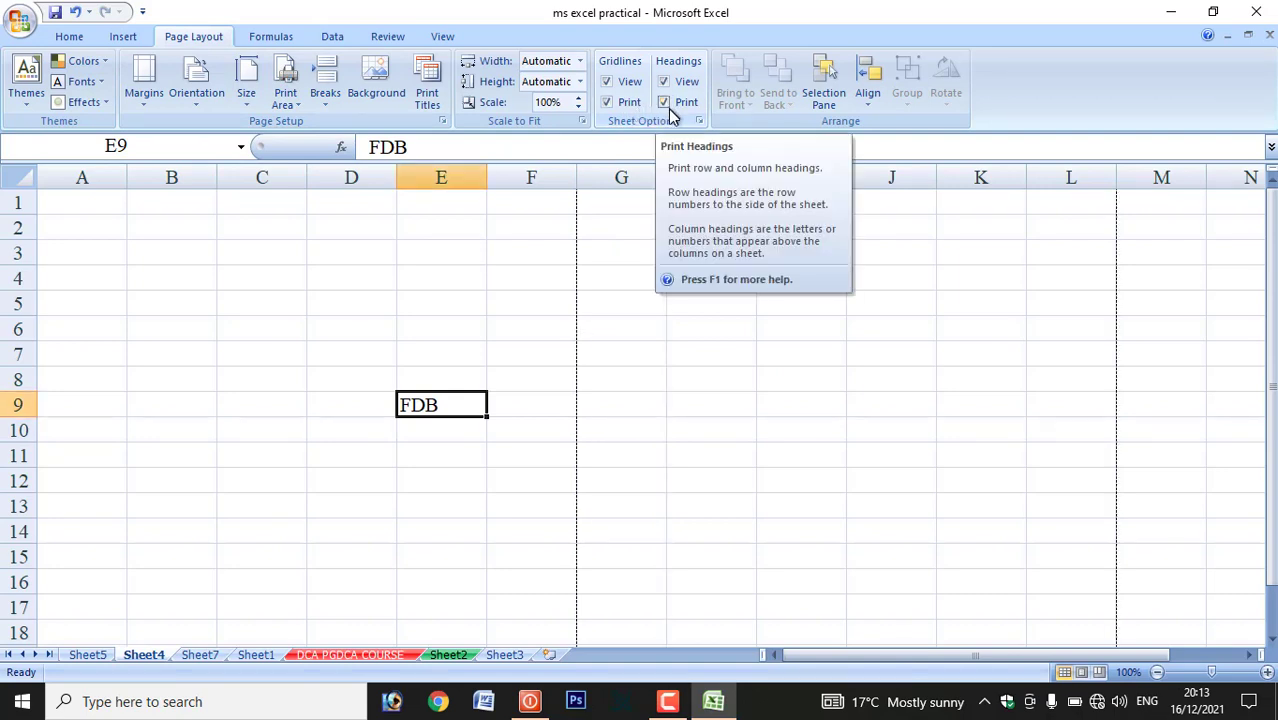
key("ctrl+F2")
left_click(604, 254)
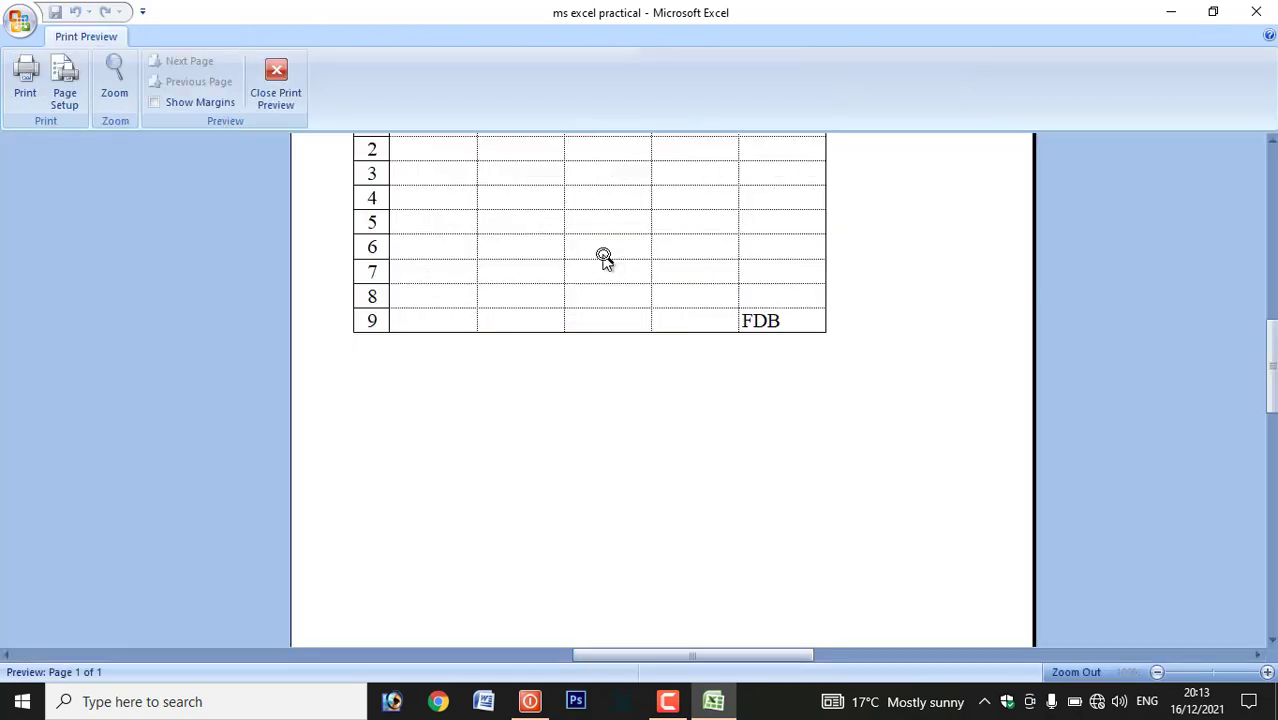
scroll(700, 290, "up", 3)
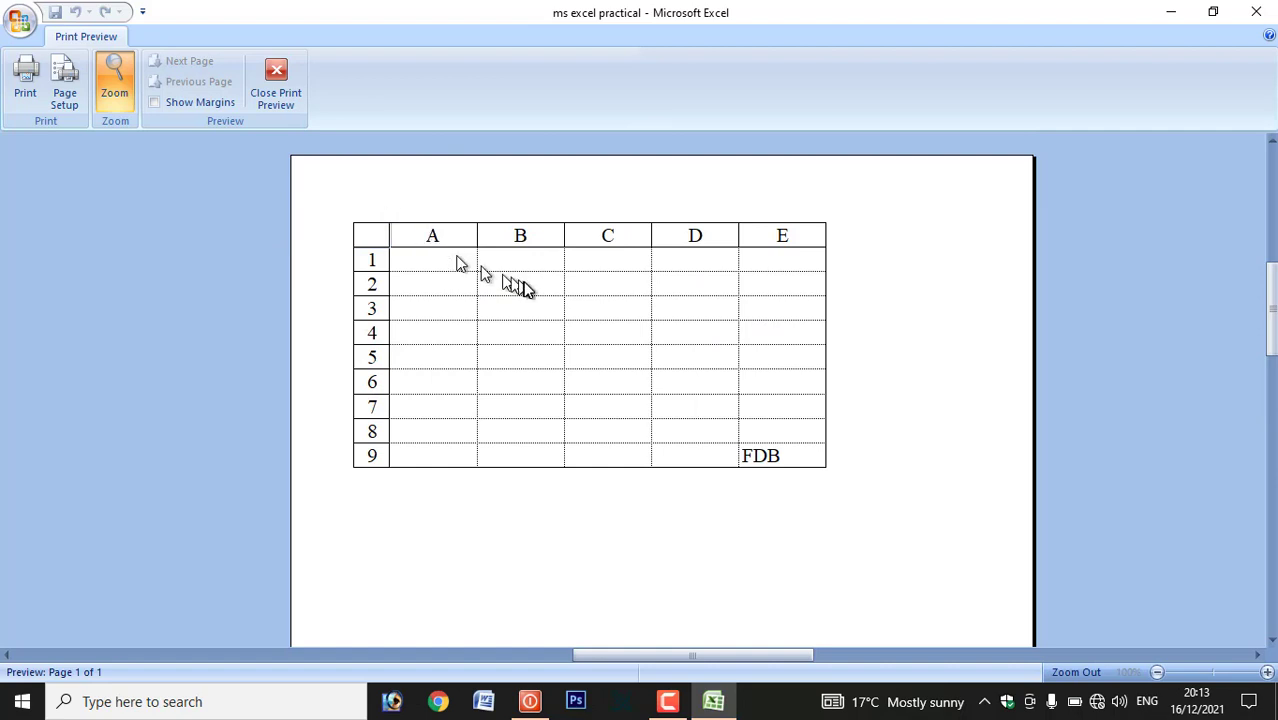
left_click(280, 97)
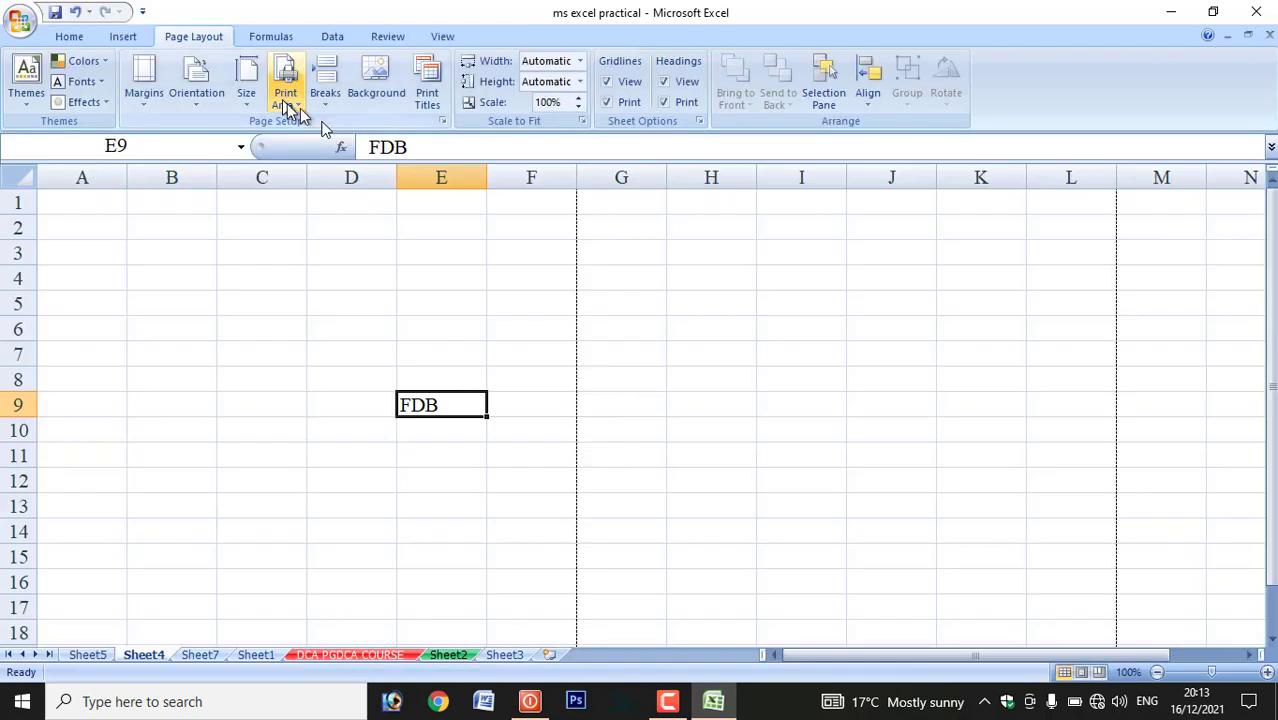
Turn off gridline and heading printing for Sheet4
left_click(625, 101)
left_click(664, 101)
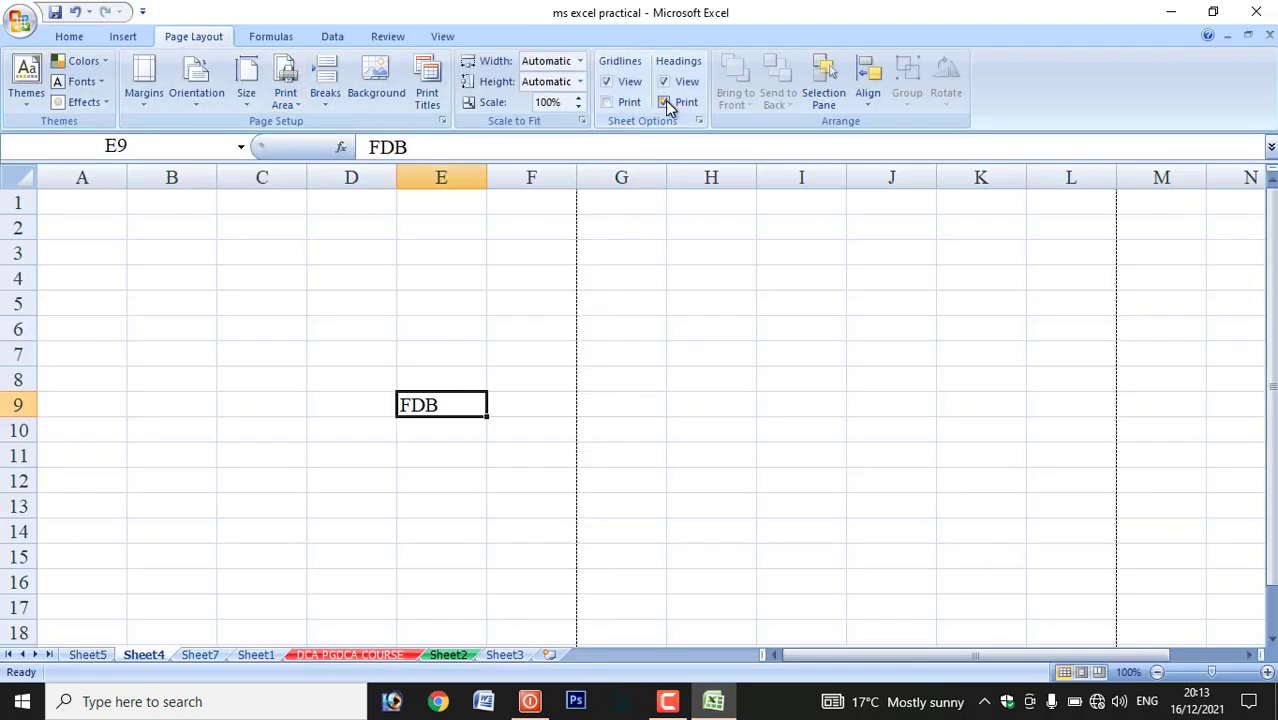
key("Up")
left_click(220, 360)
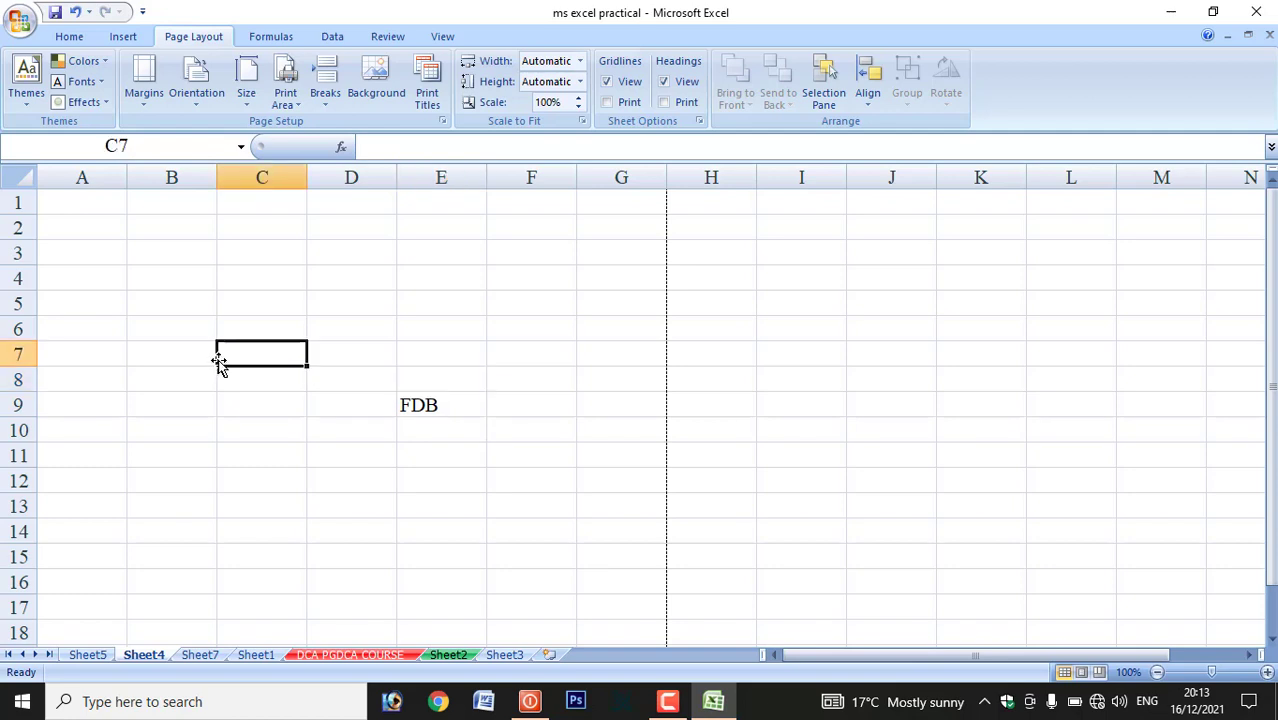
left_click(252, 311)
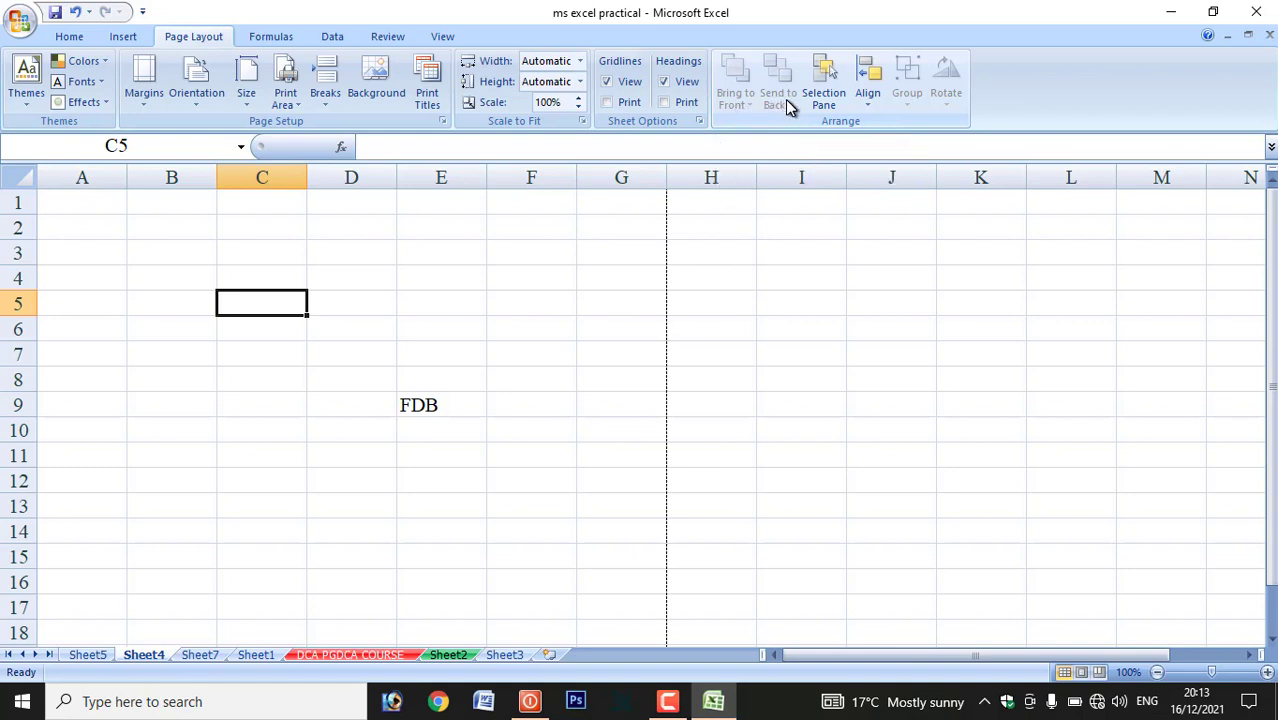
left_click(415, 347)
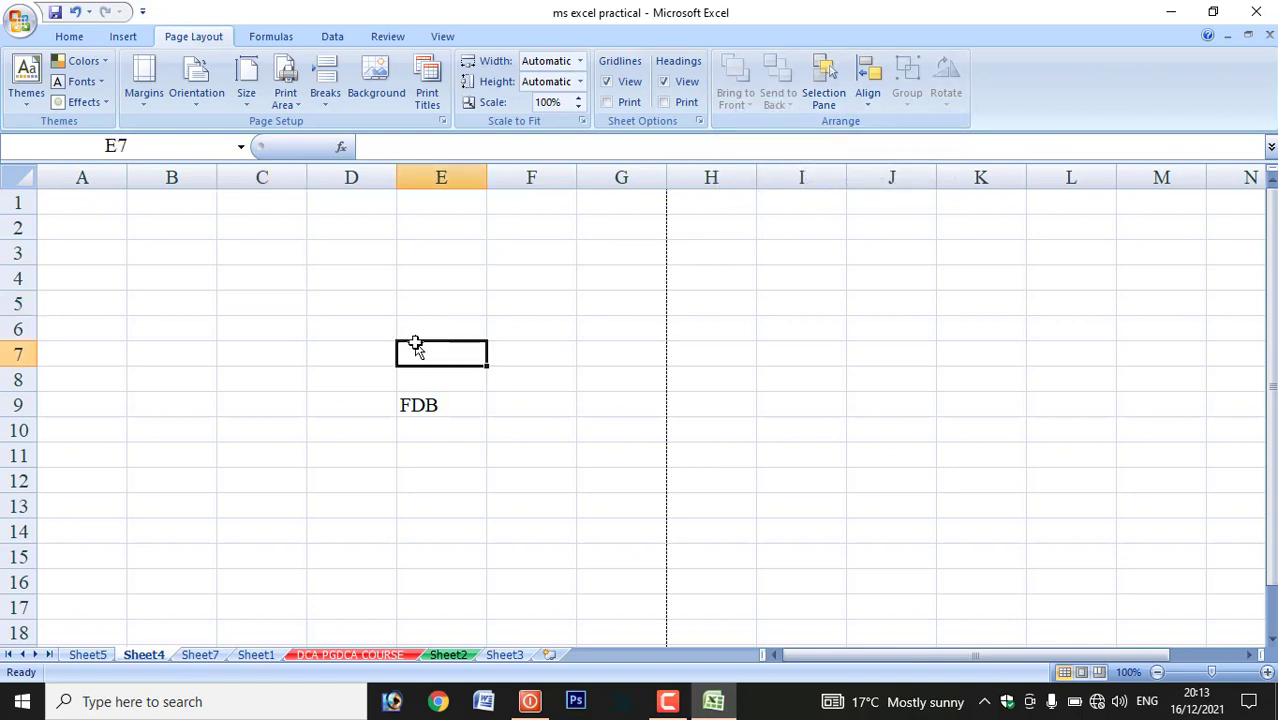
left_click(312, 328)
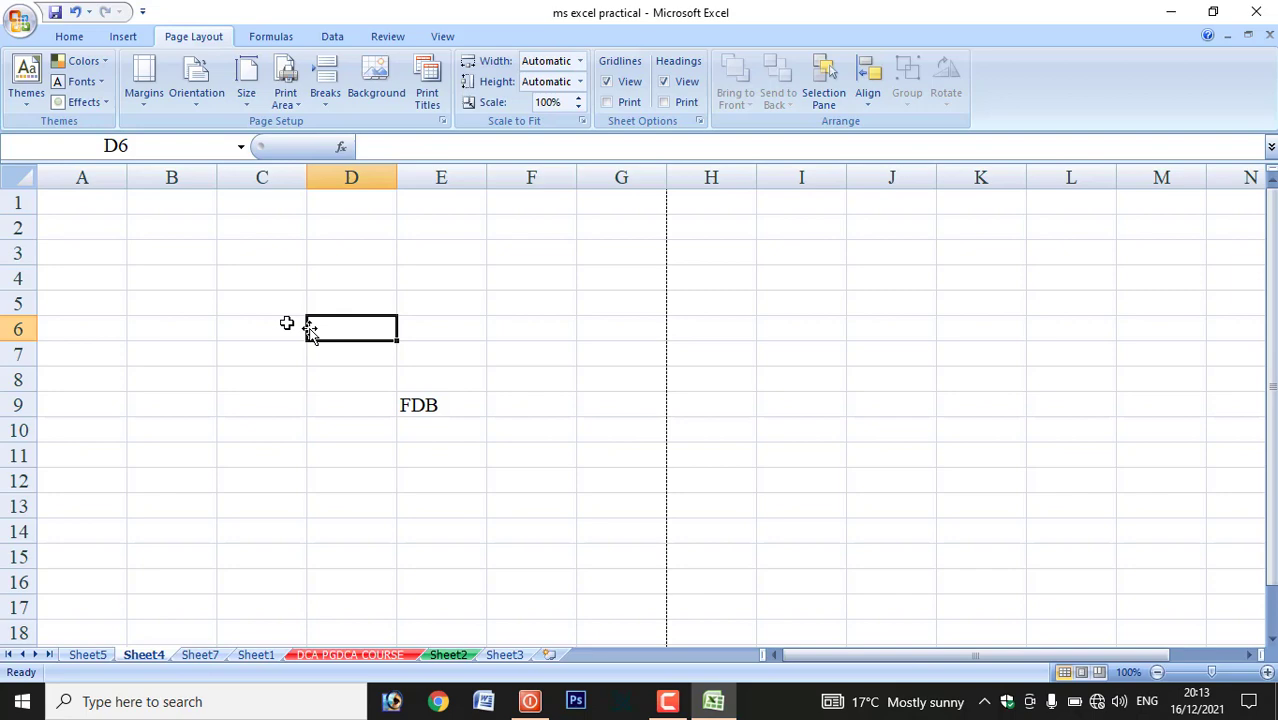
Draw a smiley face shape about 4.5 cm high and 3.52 cm wide across columns B and C, from row 5 to row 11
left_click(123, 38)
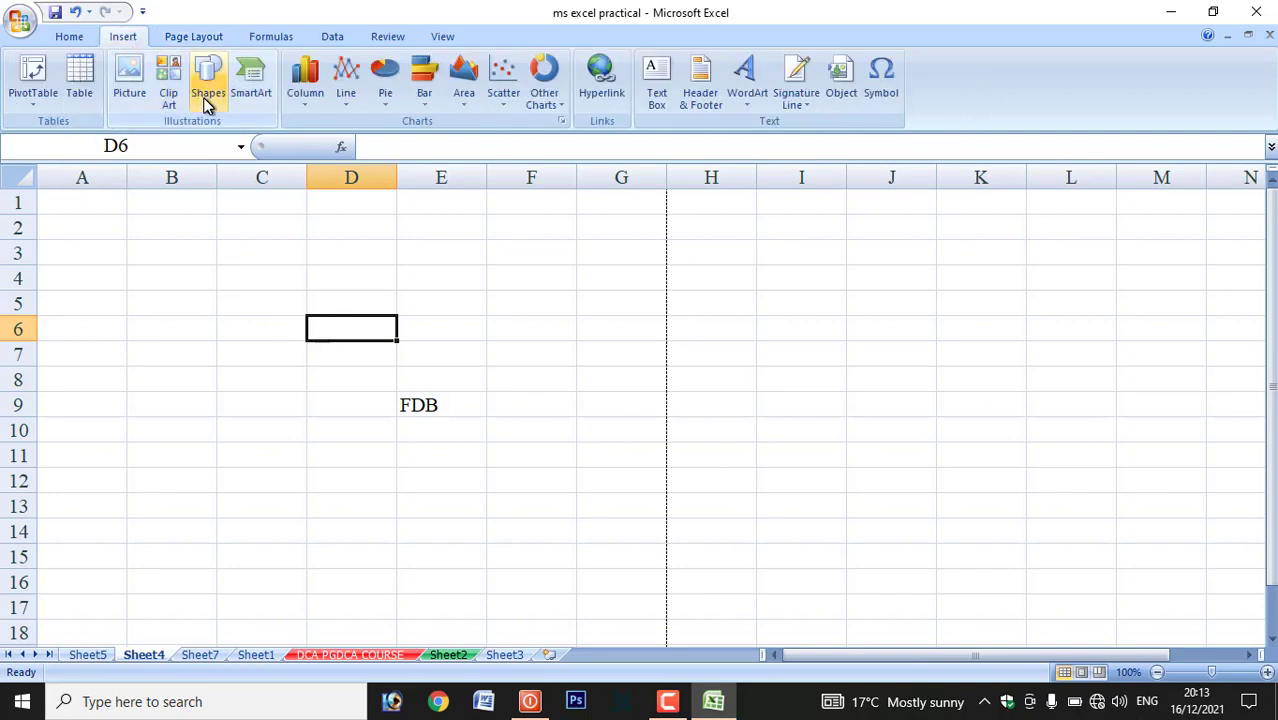
left_click(207, 90)
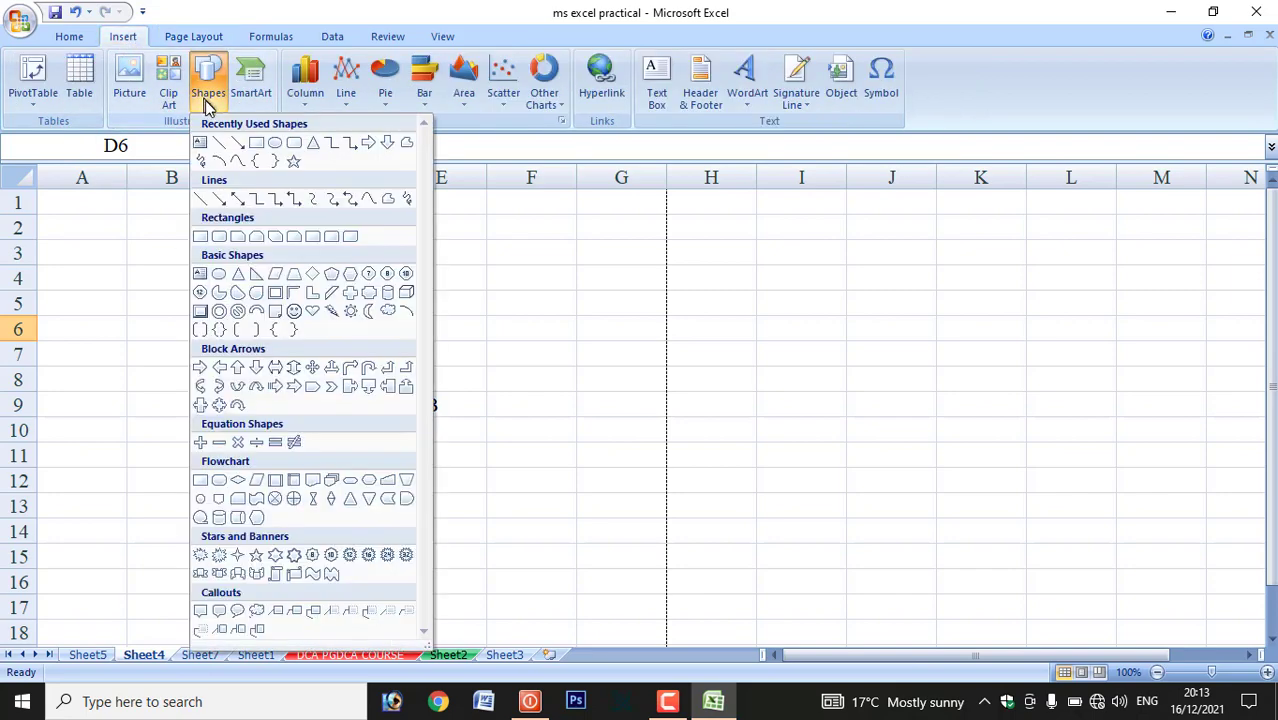
left_click(294, 311)
left_click_drag(184, 292, 311, 453)
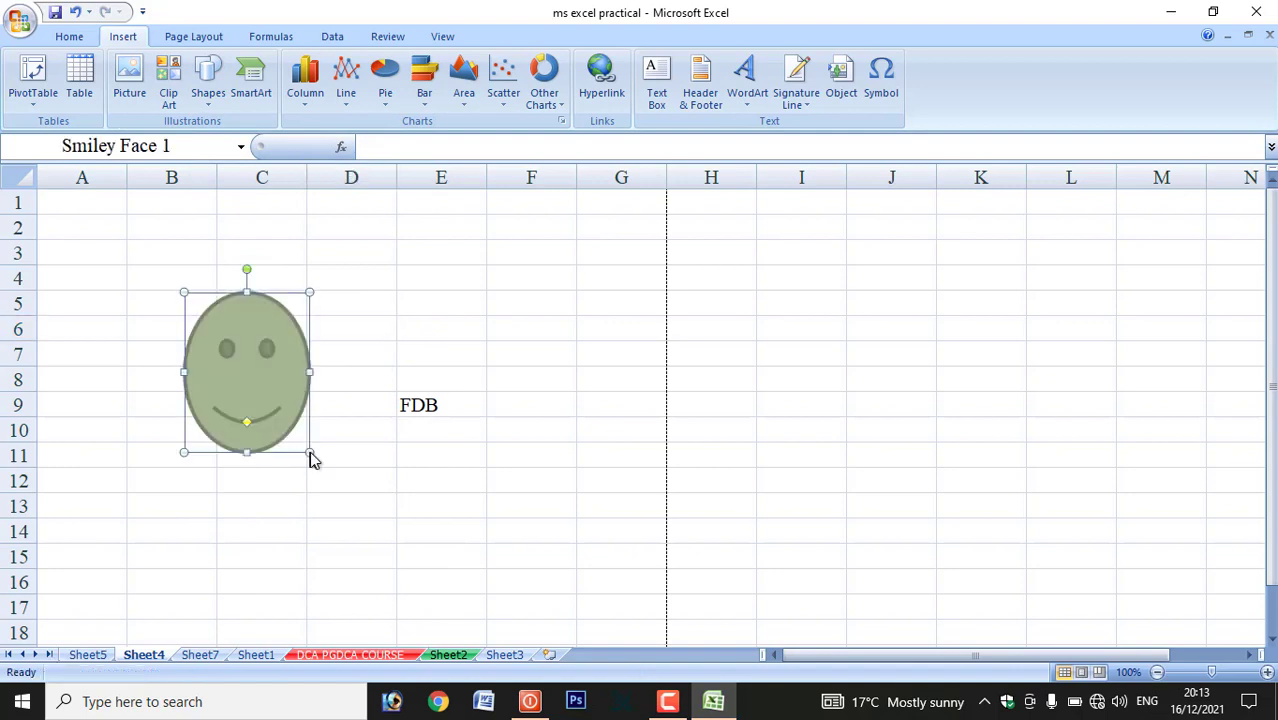
Give the smiley face a red fill and a yellow outline
left_click(454, 61)
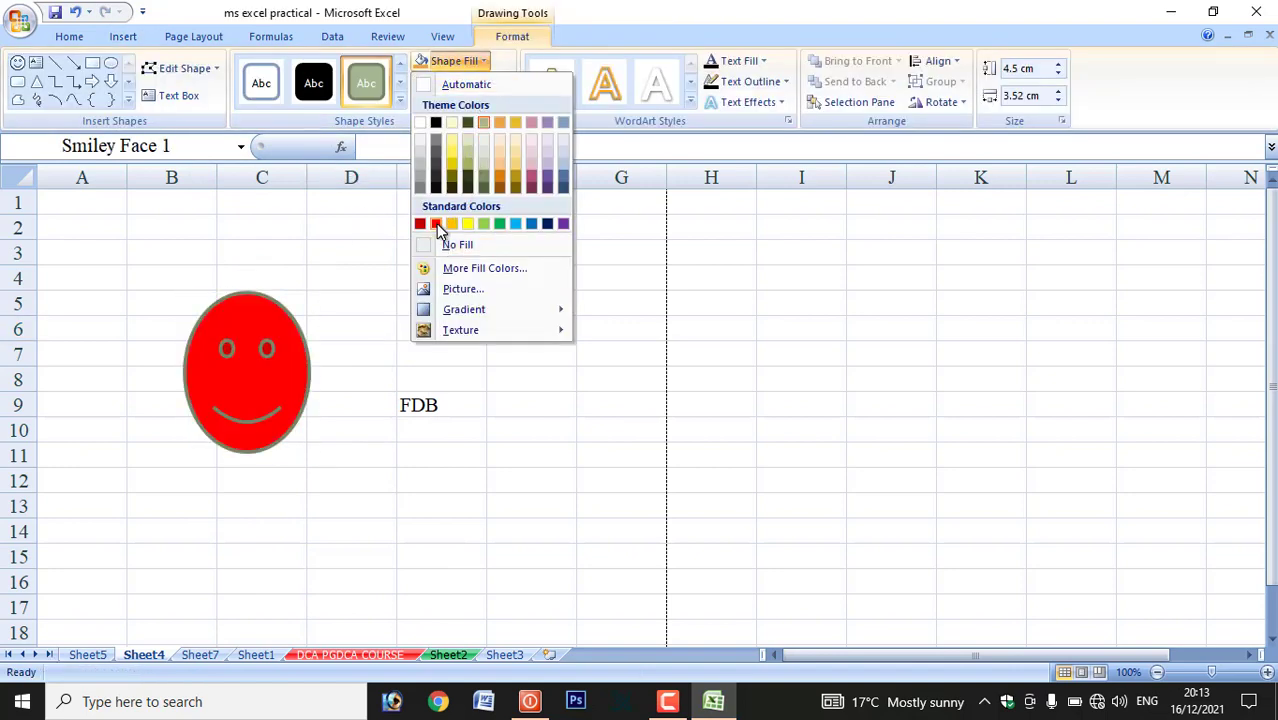
left_click(436, 223)
left_click(490, 85)
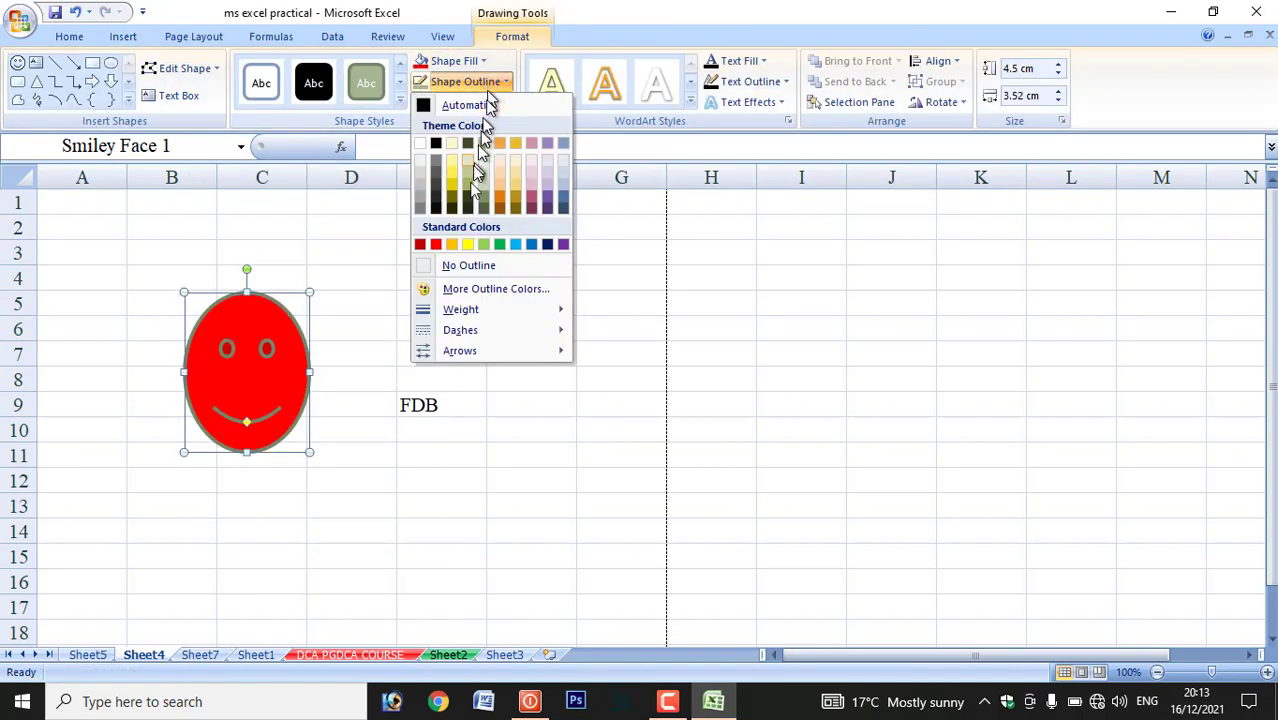
left_click(469, 245)
left_click(351, 330)
Draw a 6-point star about 6.8 cm high and 4.6 cm wide across columns C and D, overlapping the smiley face
left_click(123, 36)
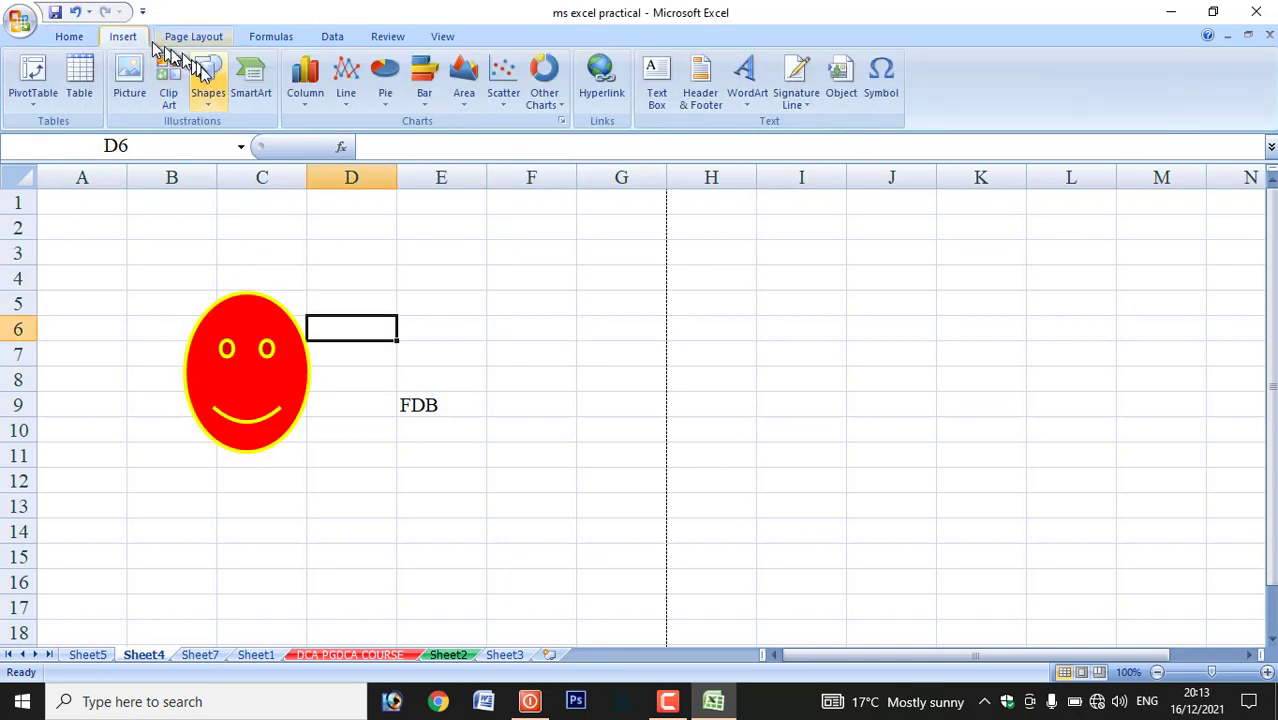
left_click(208, 90)
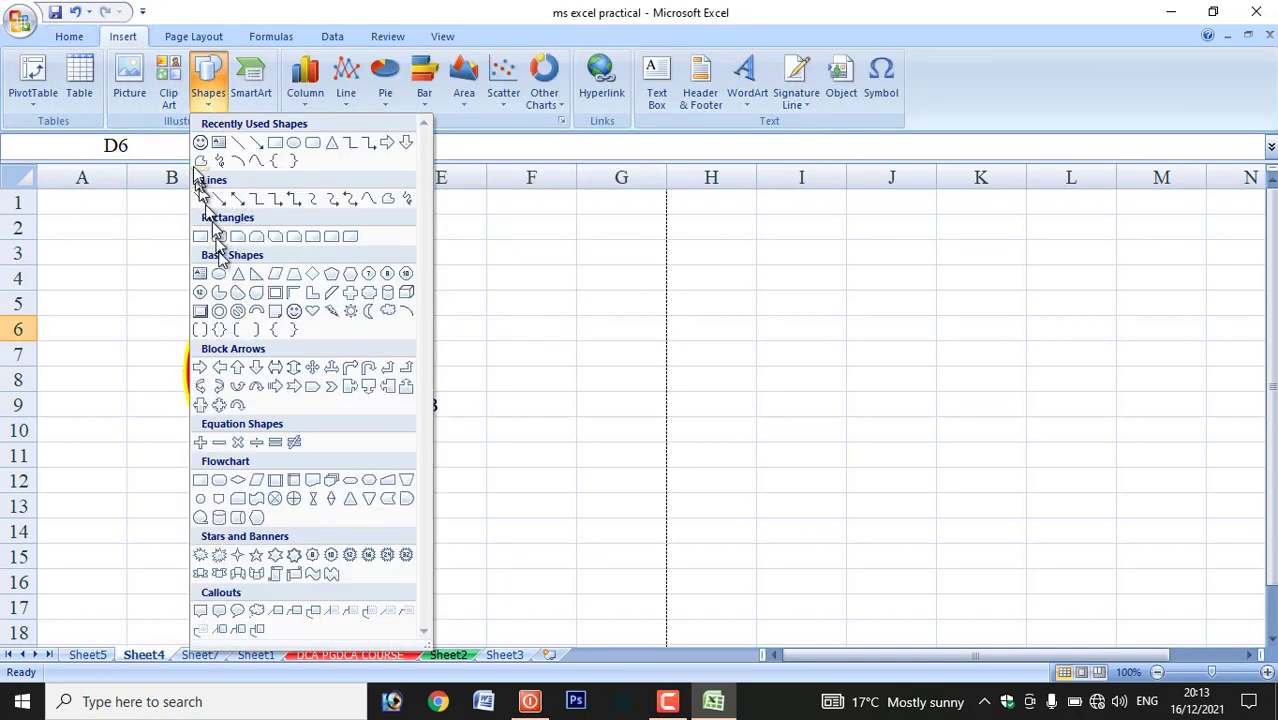
left_click(272, 556)
mouse_move(227, 262)
left_mouse_down()
mouse_move(365, 491)
mouse_move(391, 504)
left_mouse_up()
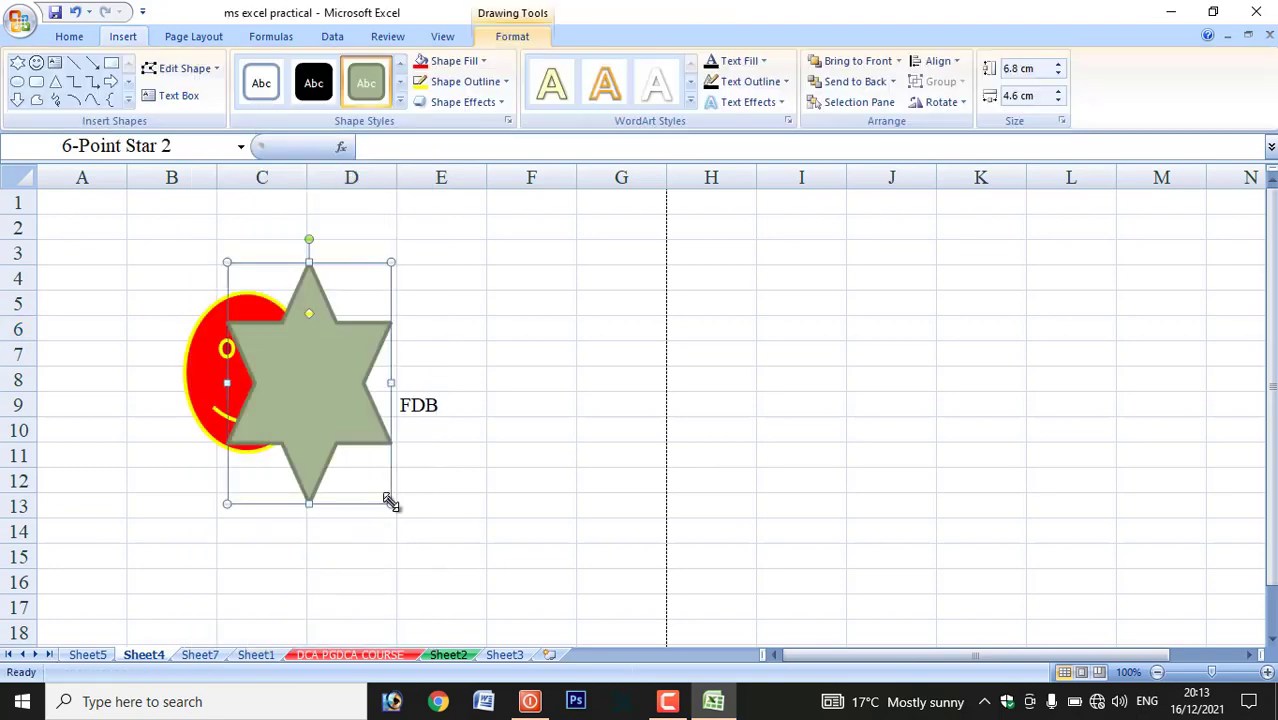
Give the star a yellow fill and a red outline, and shift it slightly right, still overlapping the smiley face
left_click(468, 62)
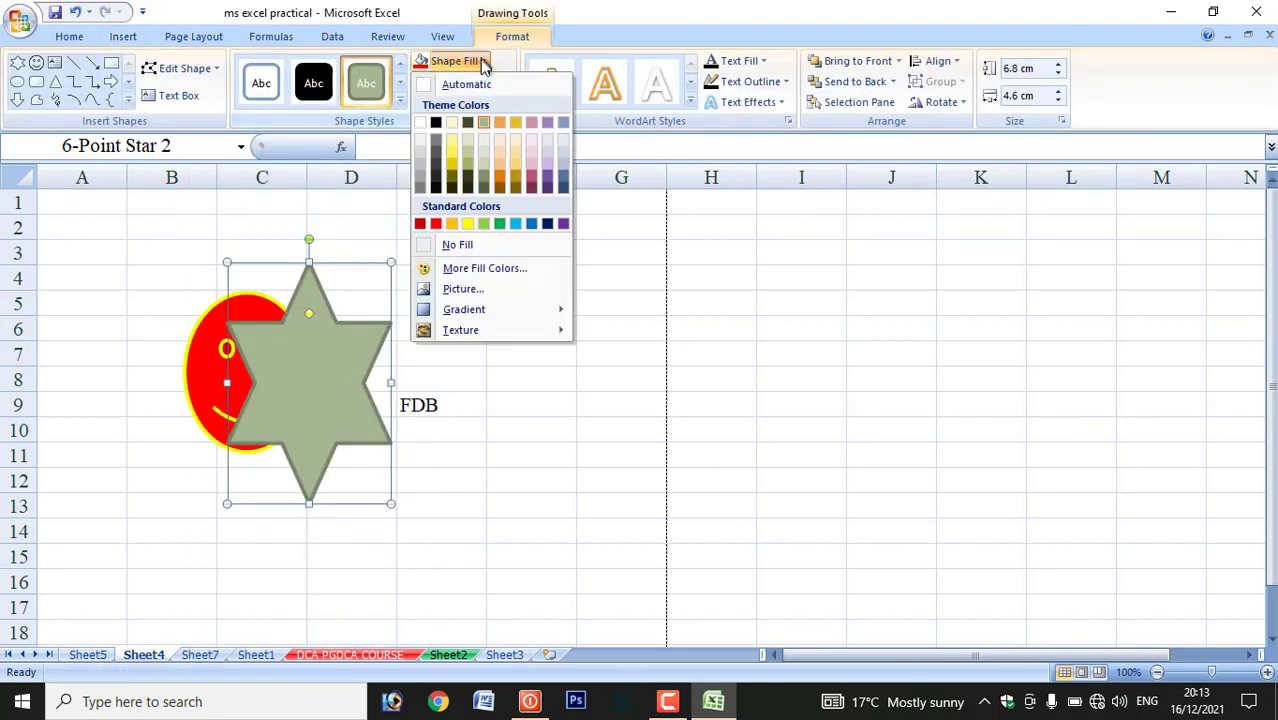
left_click(467, 223)
left_click(507, 82)
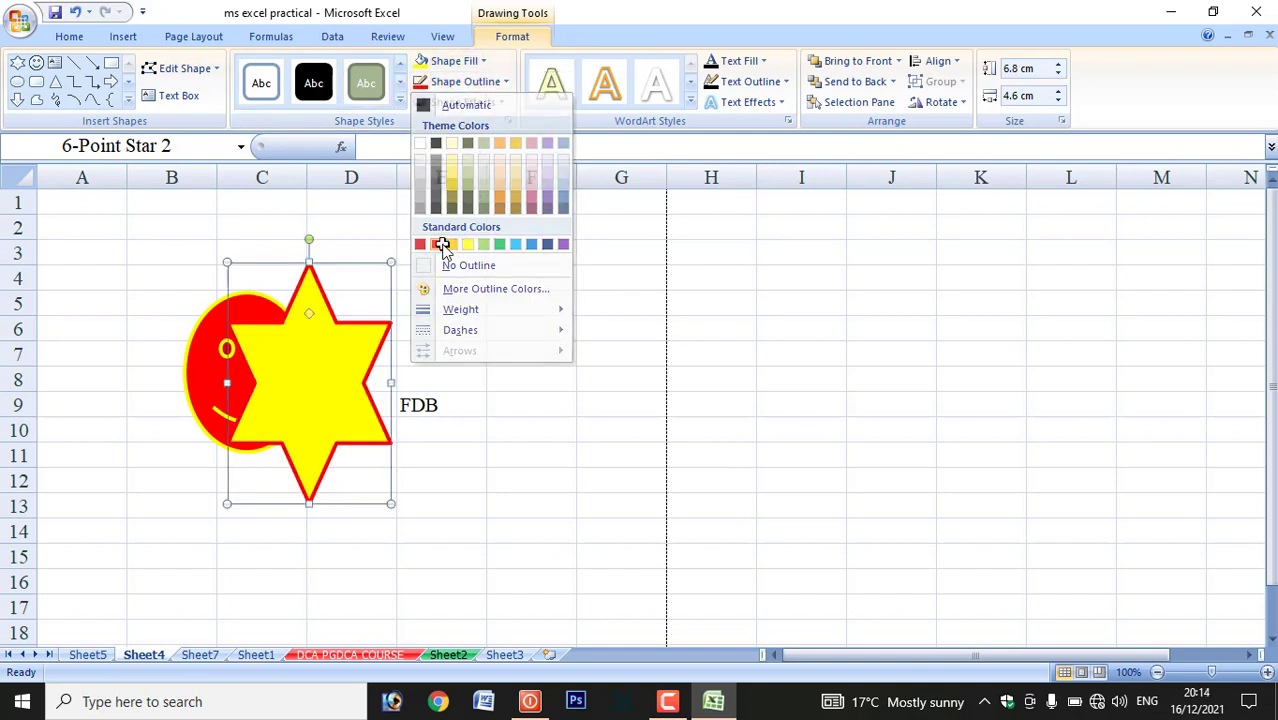
left_click(447, 248)
left_click_drag(336, 362, 364, 366)
Send the star behind the smiley face and bring it to the front again
left_click(298, 390)
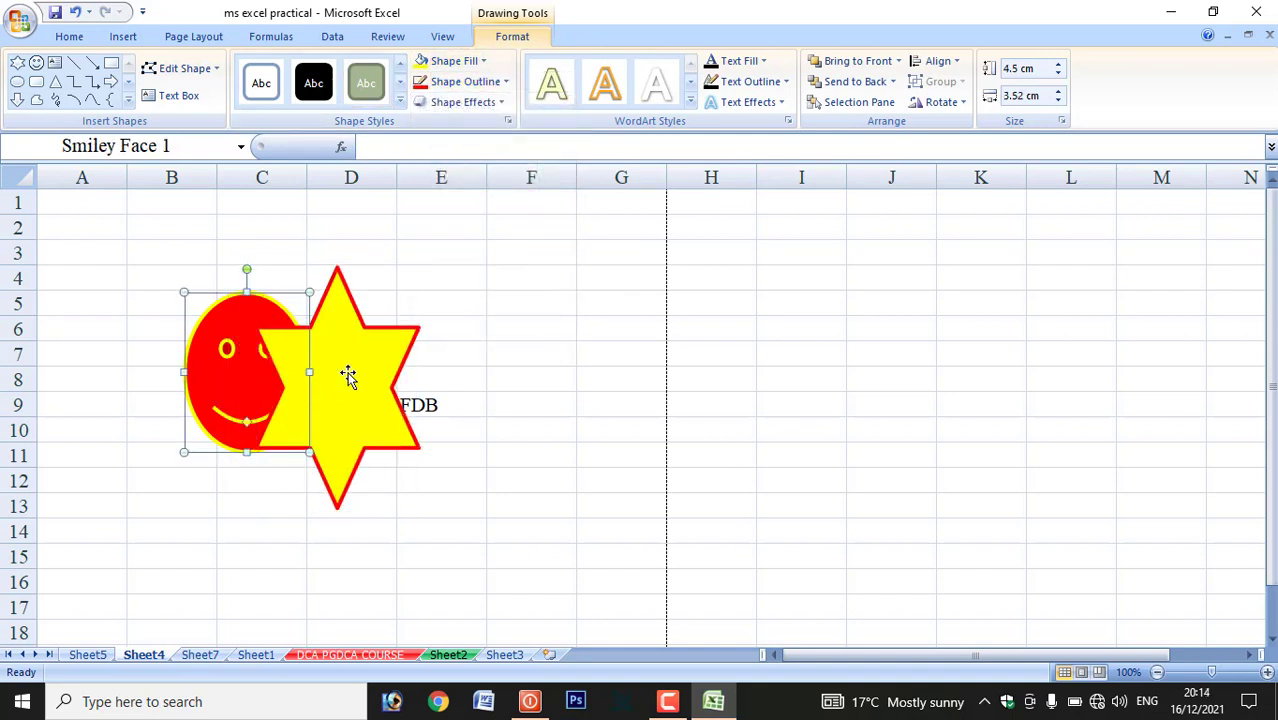
left_click(347, 375)
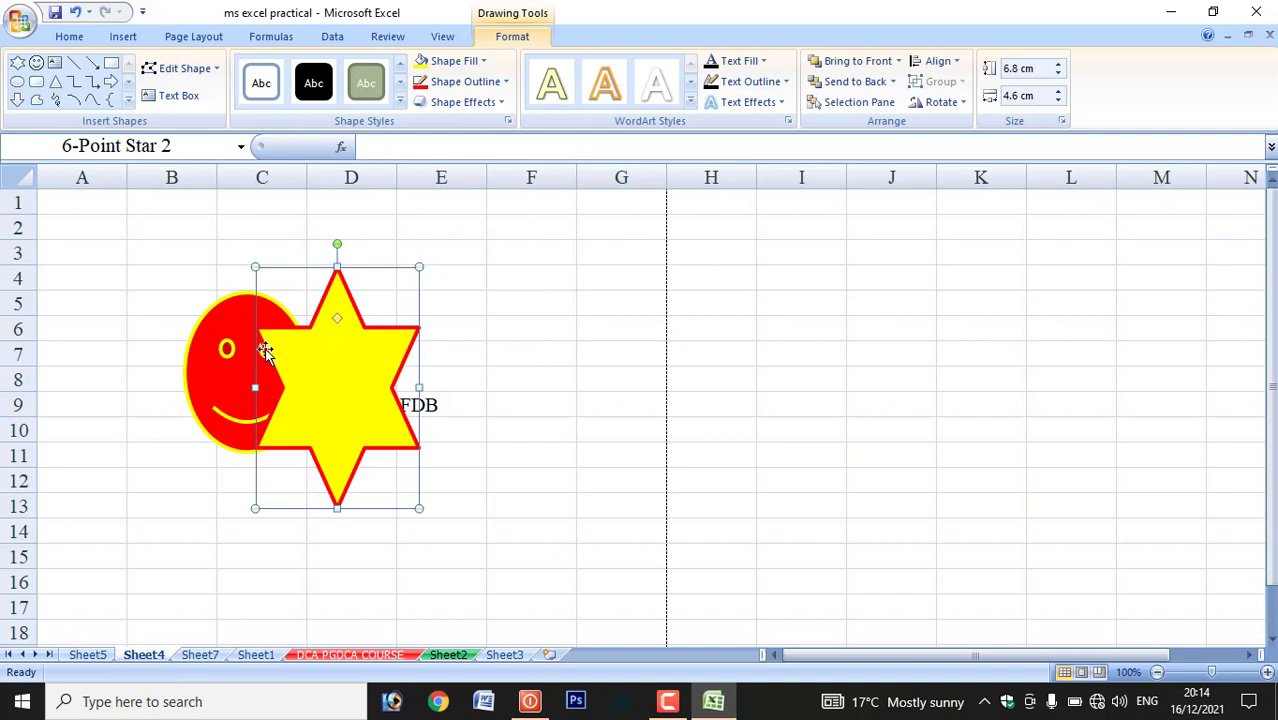
left_click(866, 88)
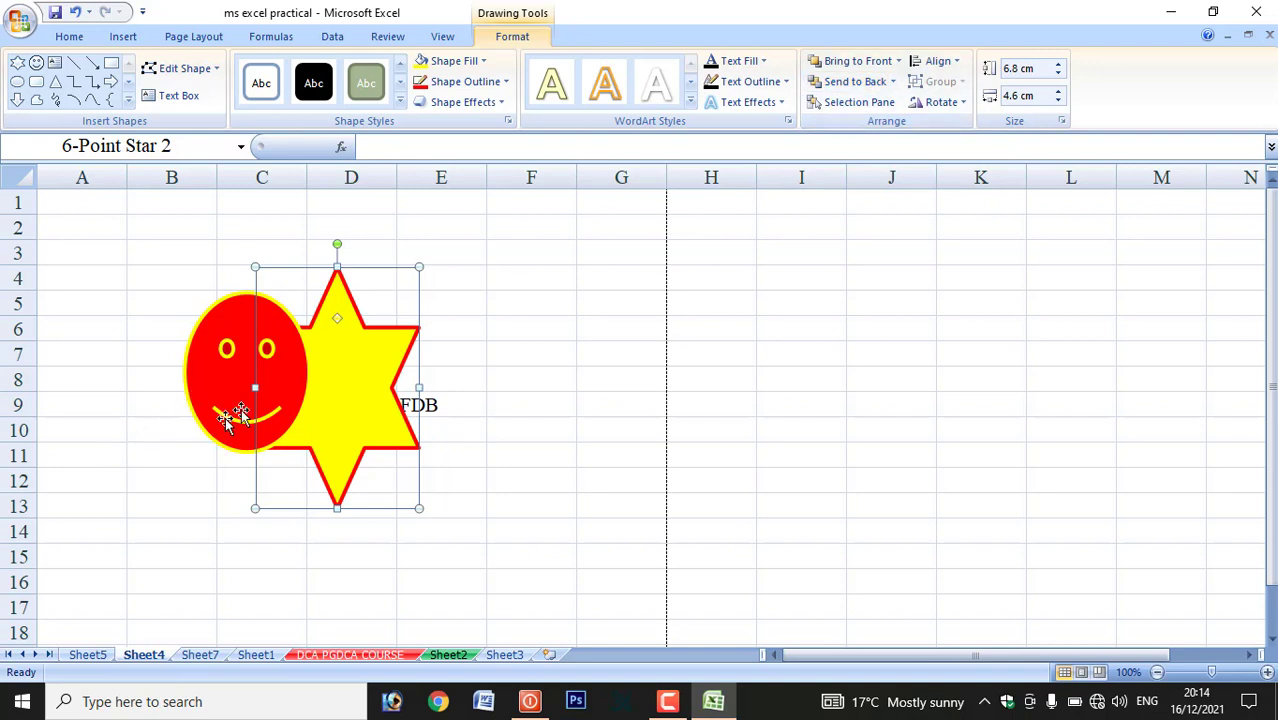
left_click(857, 62)
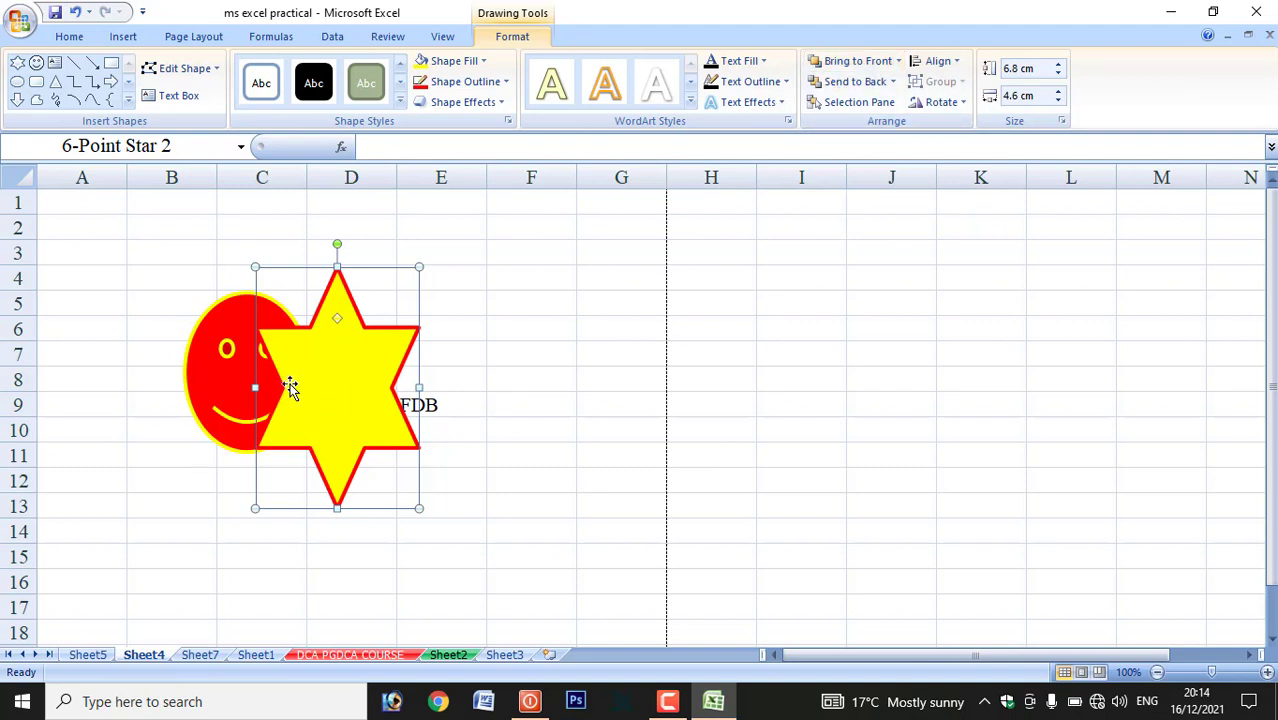
left_click(222, 538)
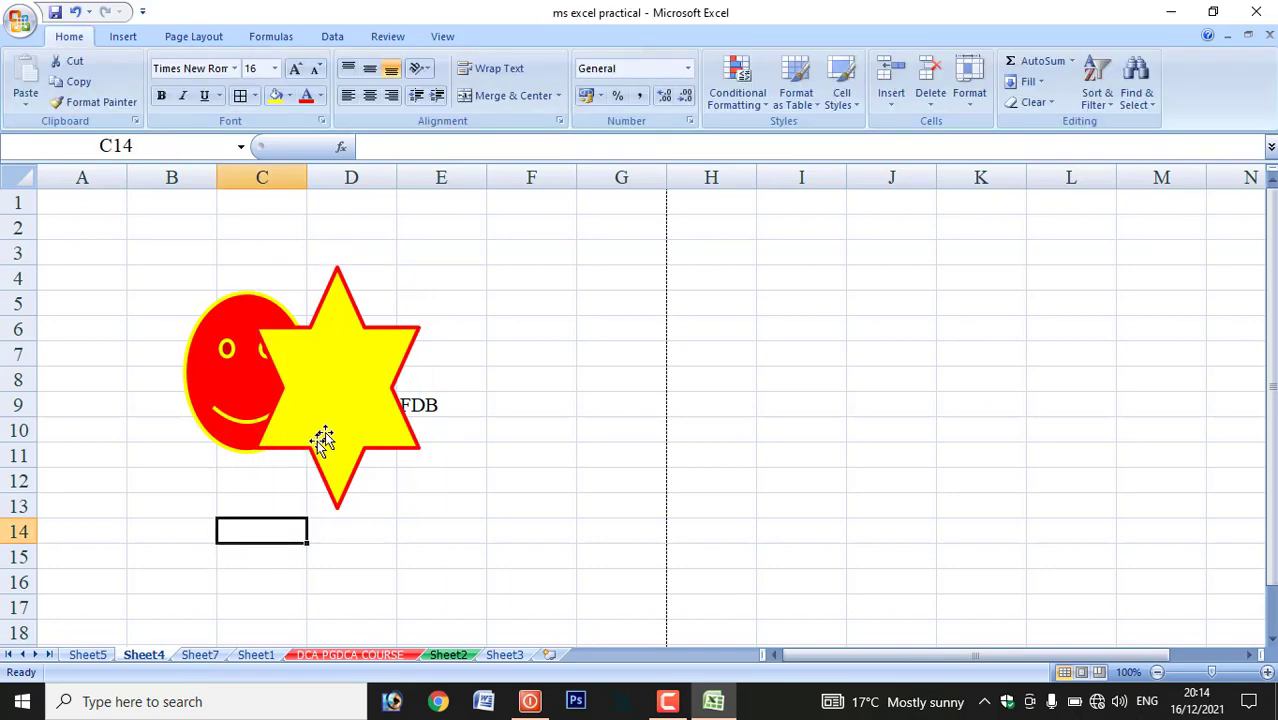
Shift the star slightly right and group it with the smiley face
left_click_drag(337, 390, 359, 386)
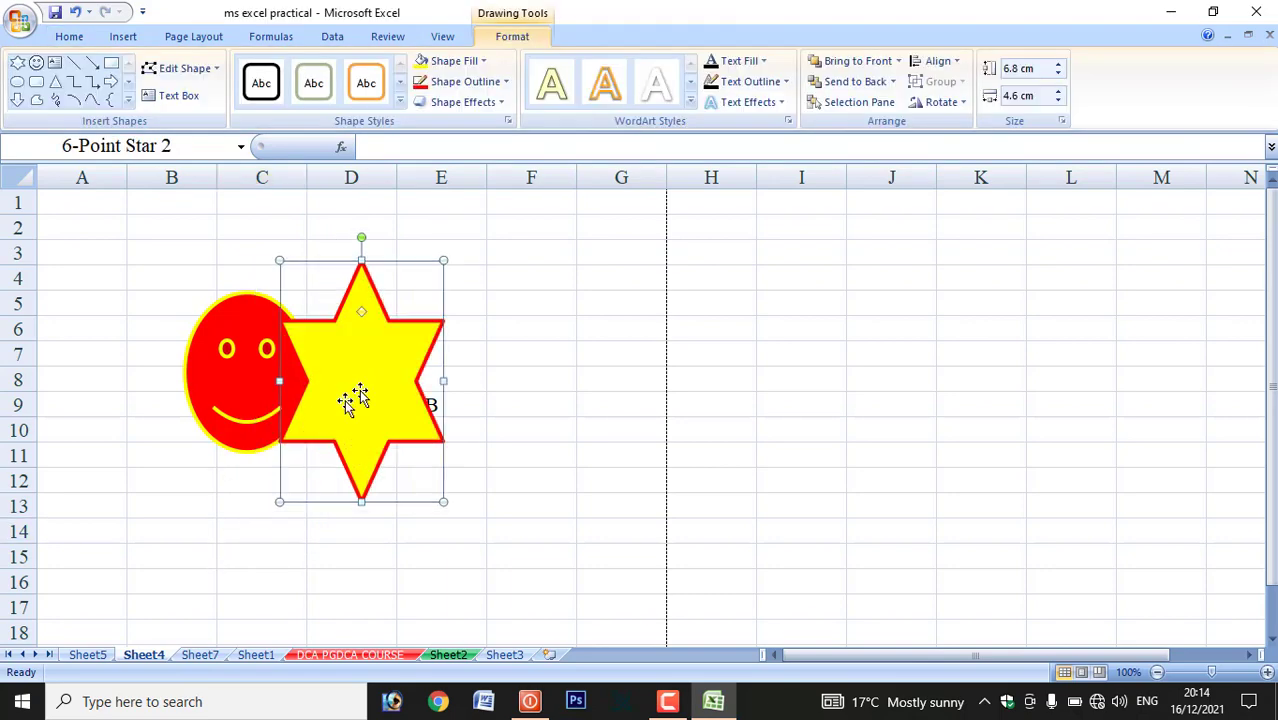
left_click(258, 395, "shift")
left_click(955, 83)
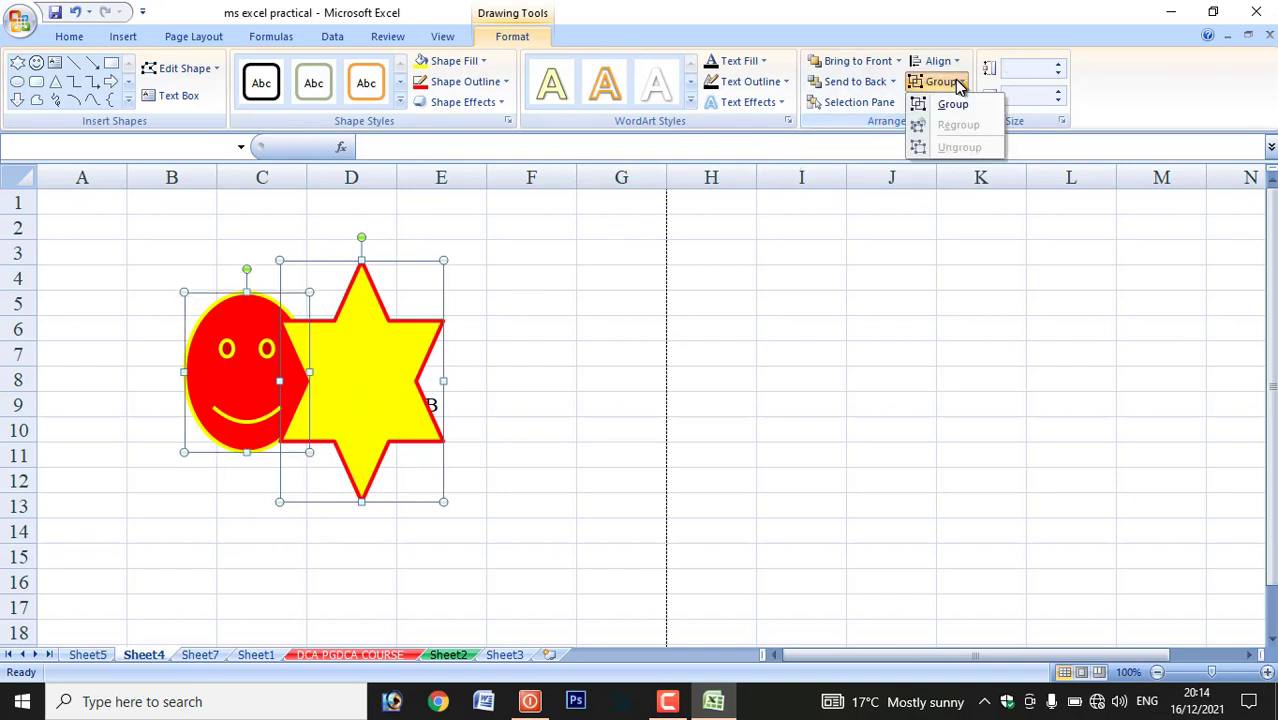
left_click(953, 106)
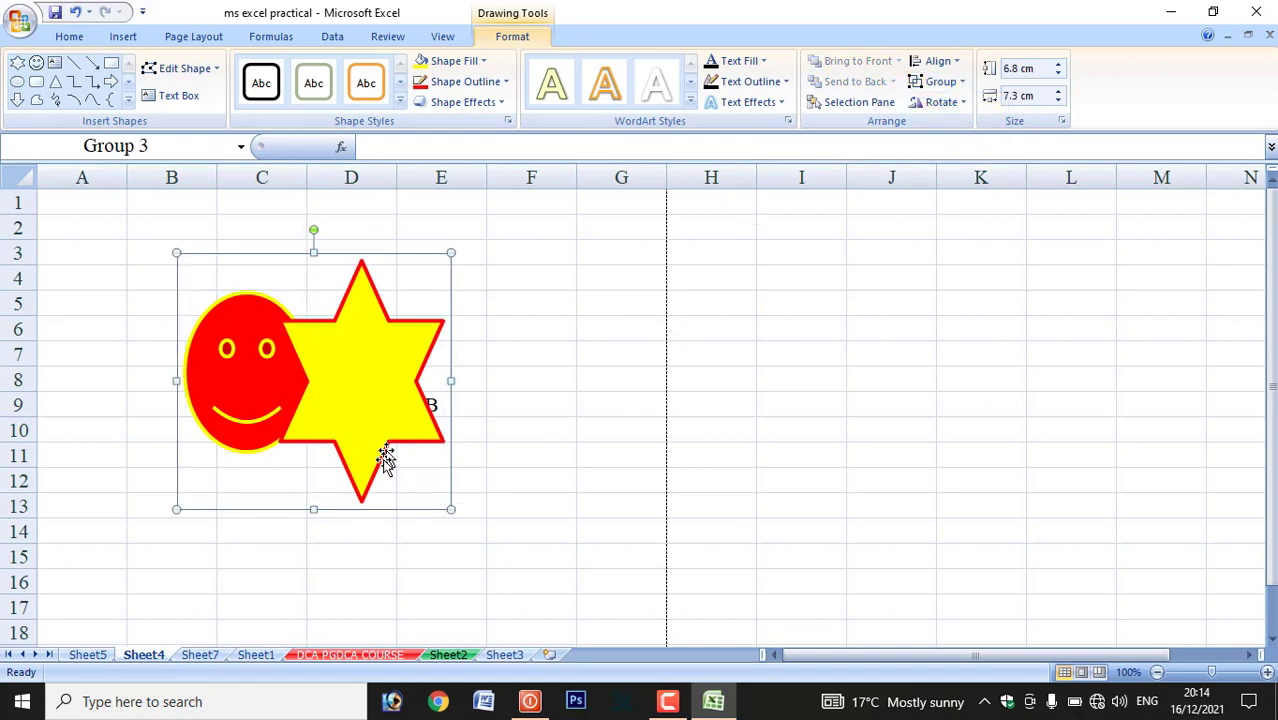
Stretch the grouped shapes wider so that the group reaches into column F
left_click(496, 454)
left_click(392, 383)
left_click_drag(441, 254, 520, 250)
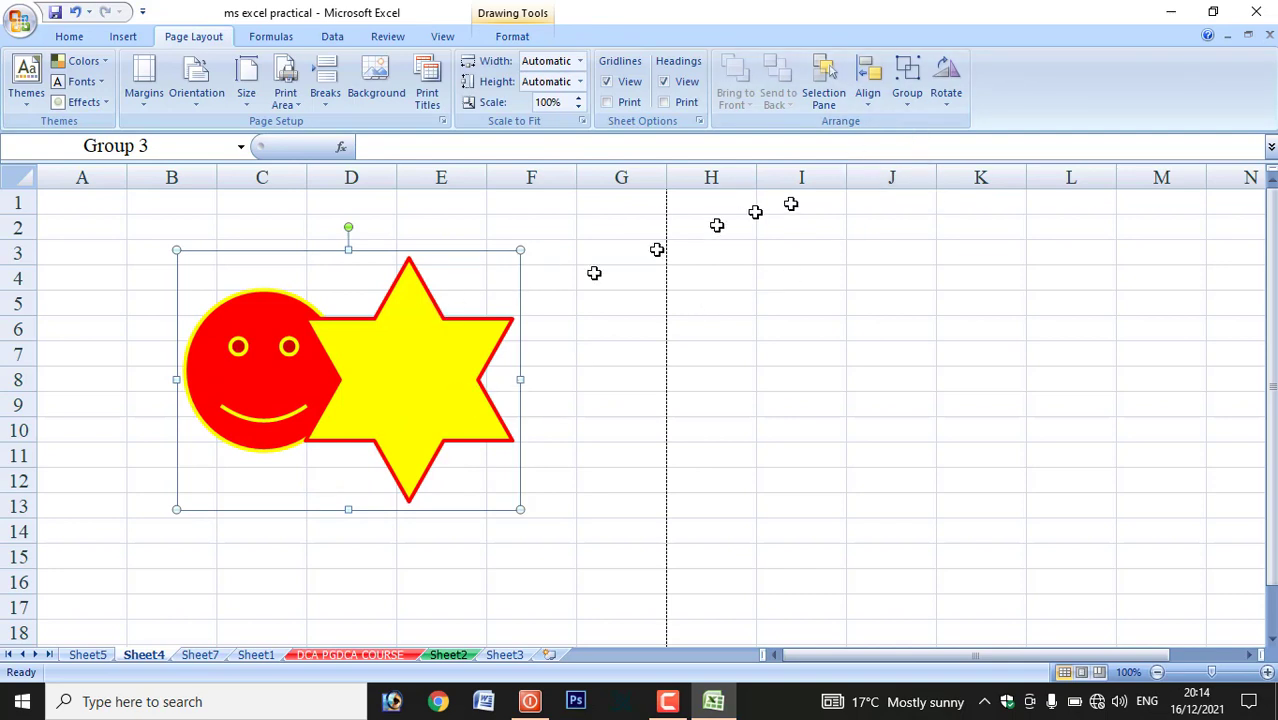
Ungroup the smiley face and star, and move both together to columns E through H
left_click(905, 102)
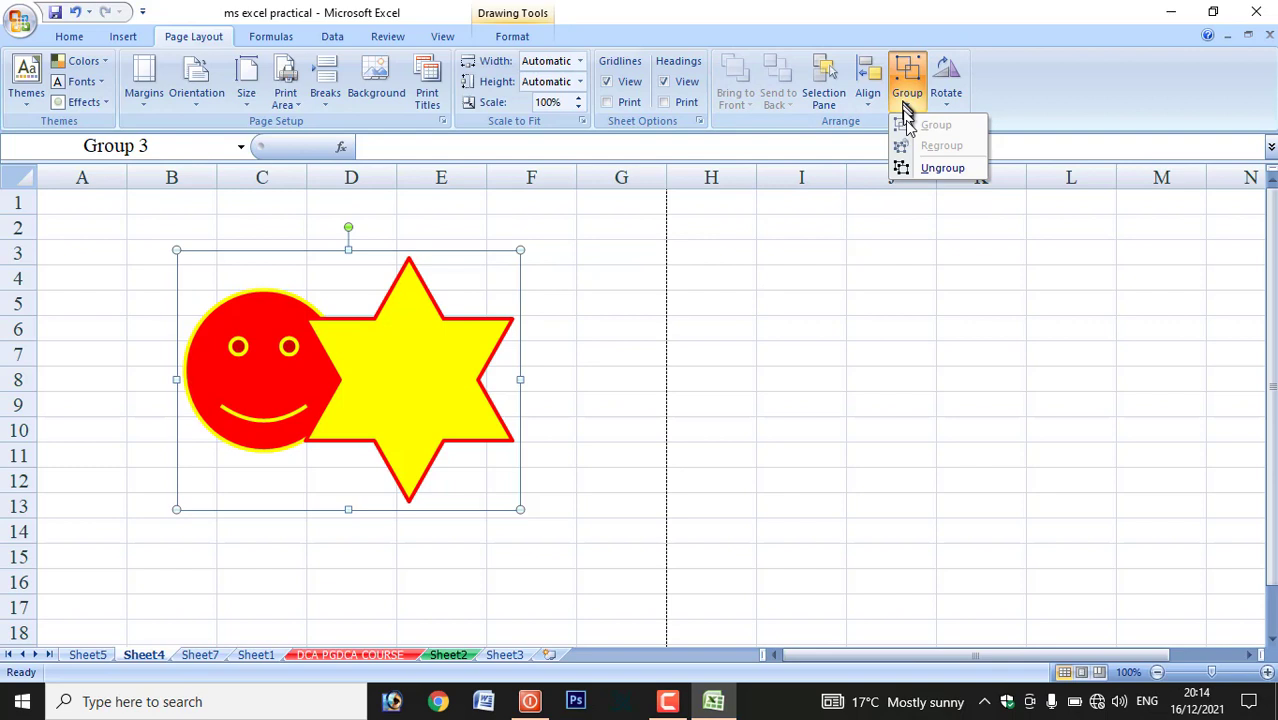
left_click(935, 170)
left_click_drag(284, 381, 470, 356)
left_click(290, 552)
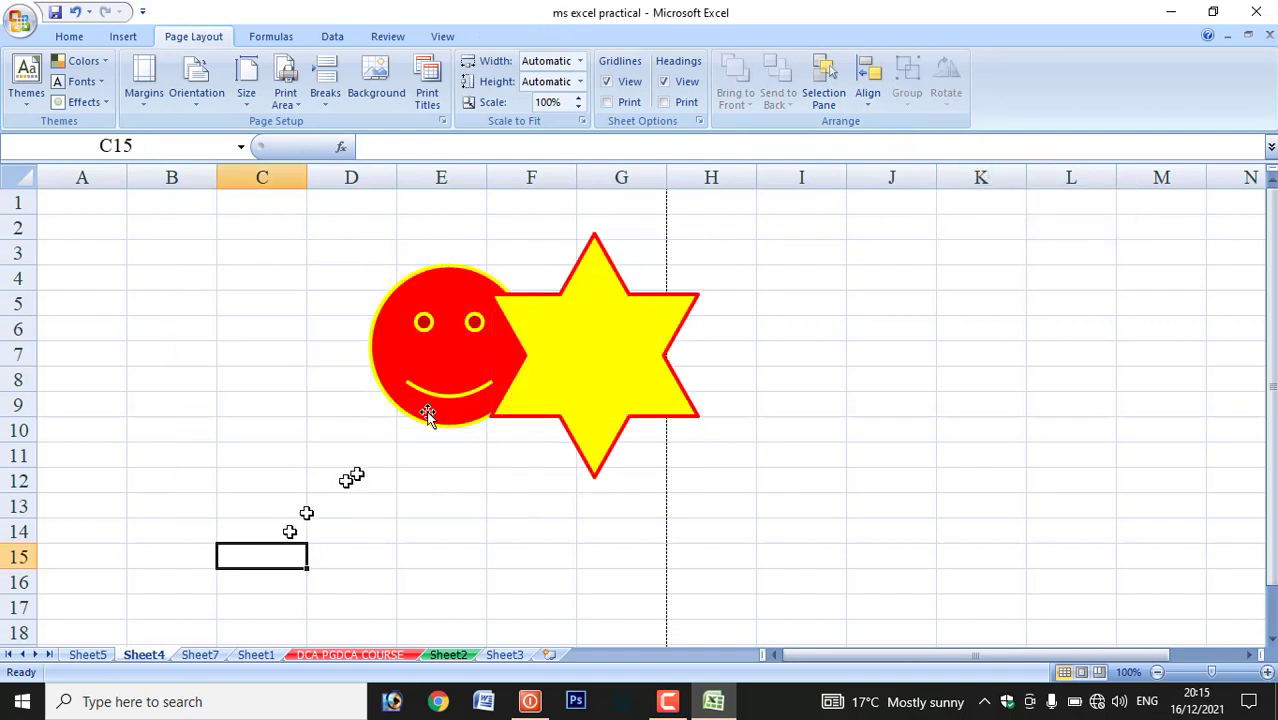
Move the shapes separately, placing the smiley face across columns B to D and the star beside it around column E
left_click(619, 354)
left_click_drag(619, 354, 771, 454)
left_click_drag(462, 372, 250, 435)
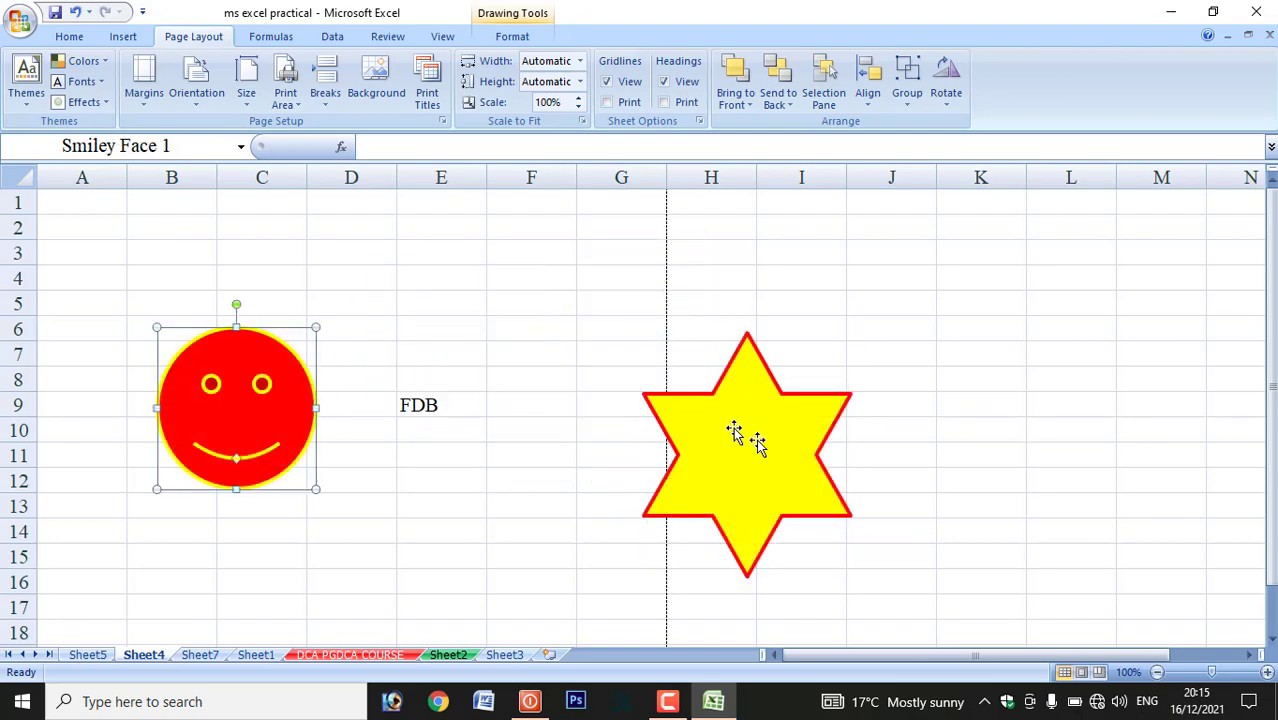
left_click_drag(780, 445, 460, 425)
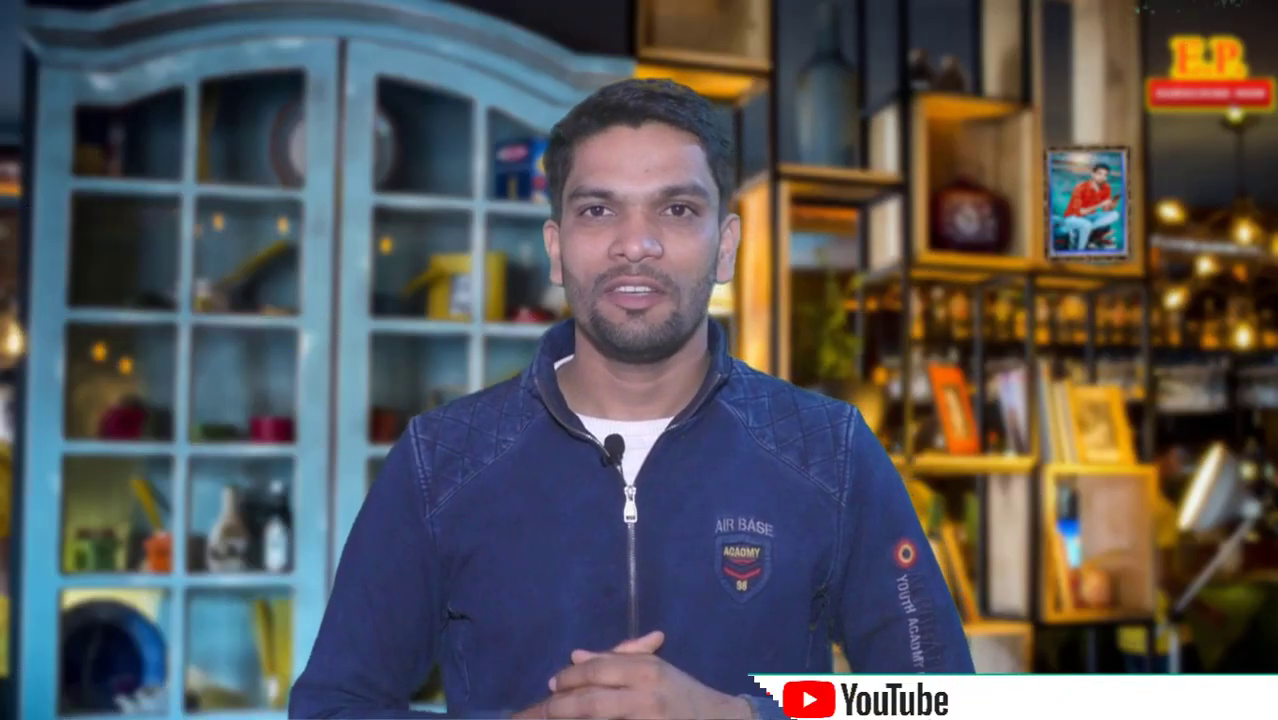